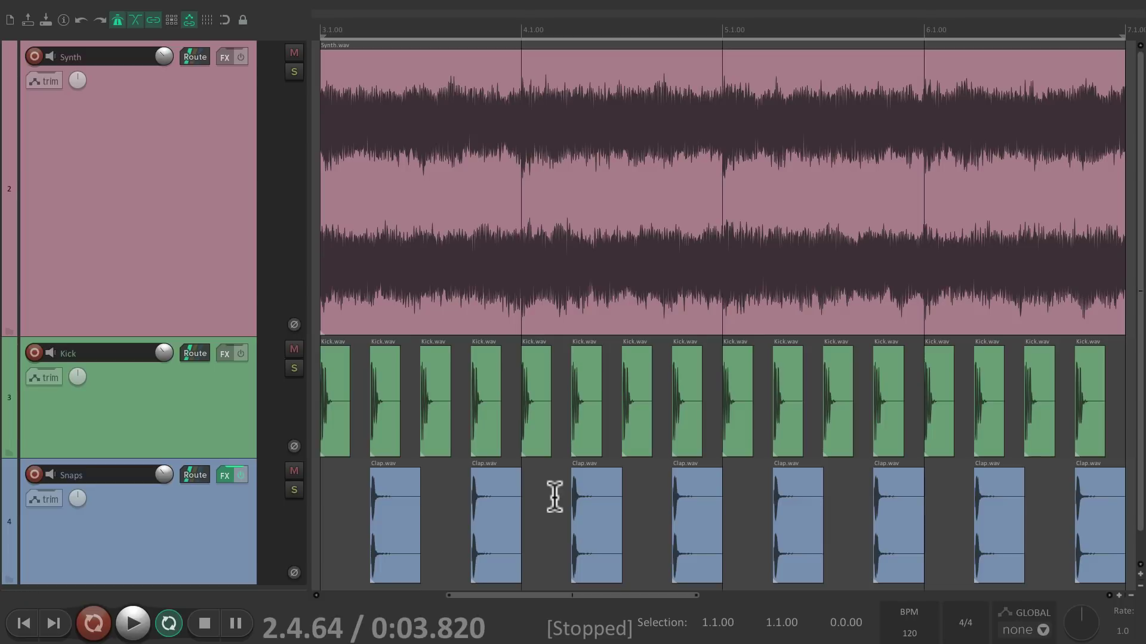
Step: Preview the project, then show and arm the Synth track's Mute envelope lane
key("space")
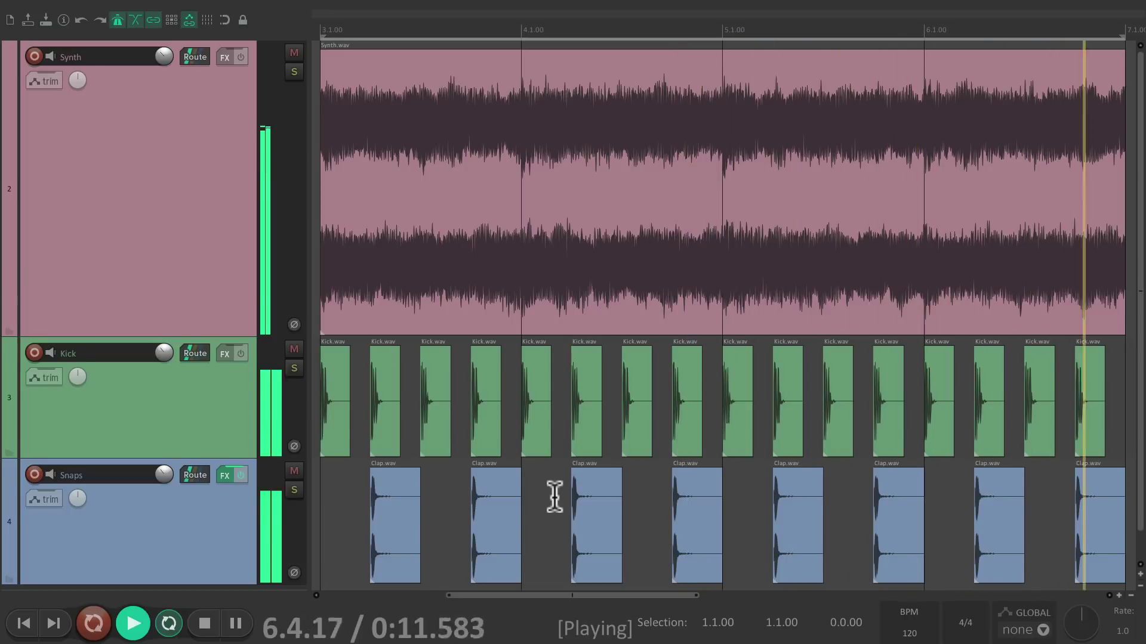
key("space")
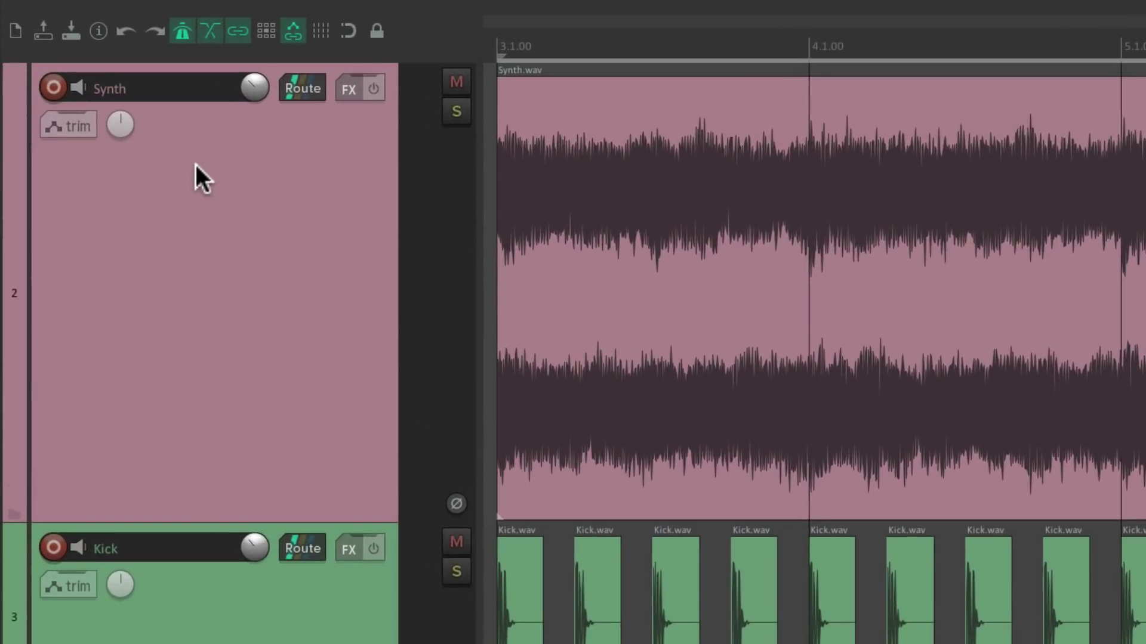
left_click(47, 127)
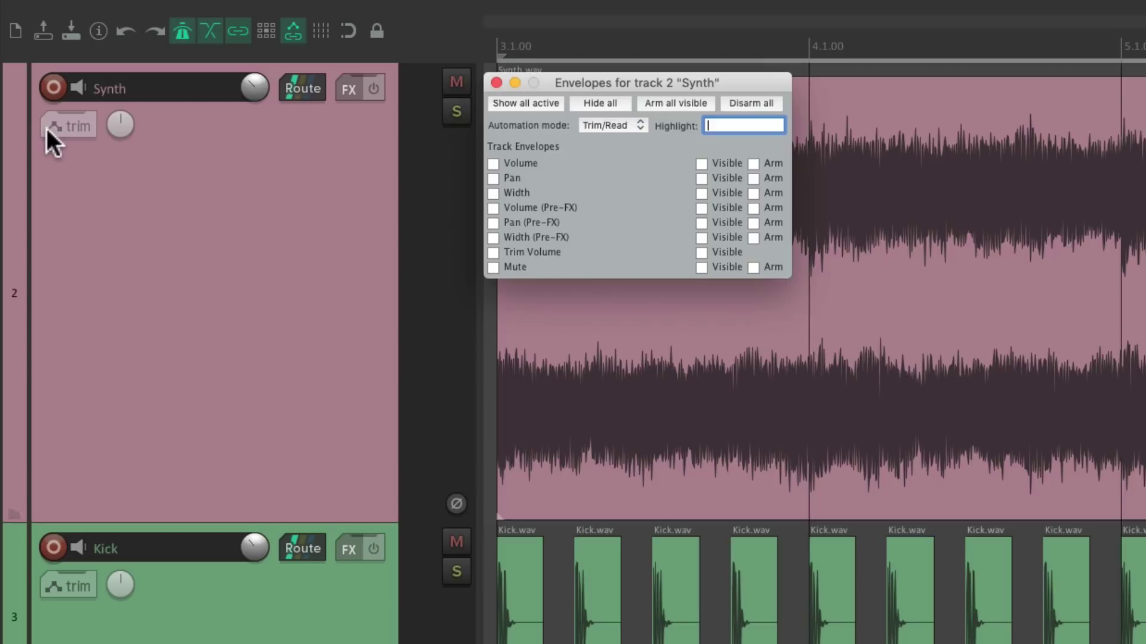
left_click(492, 268)
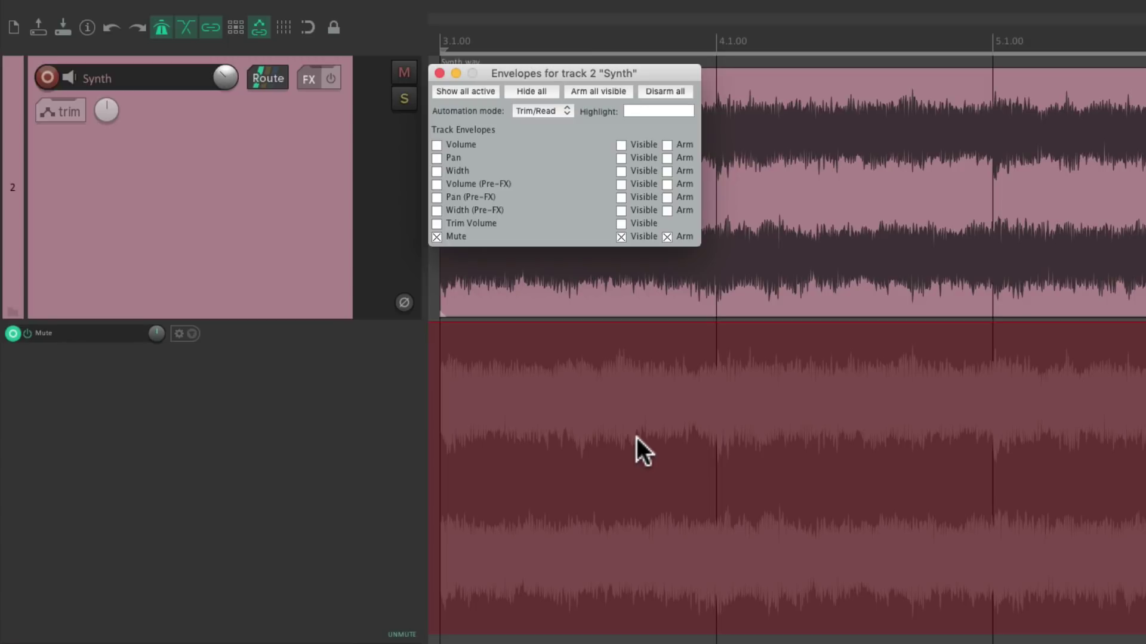
left_click(438, 74)
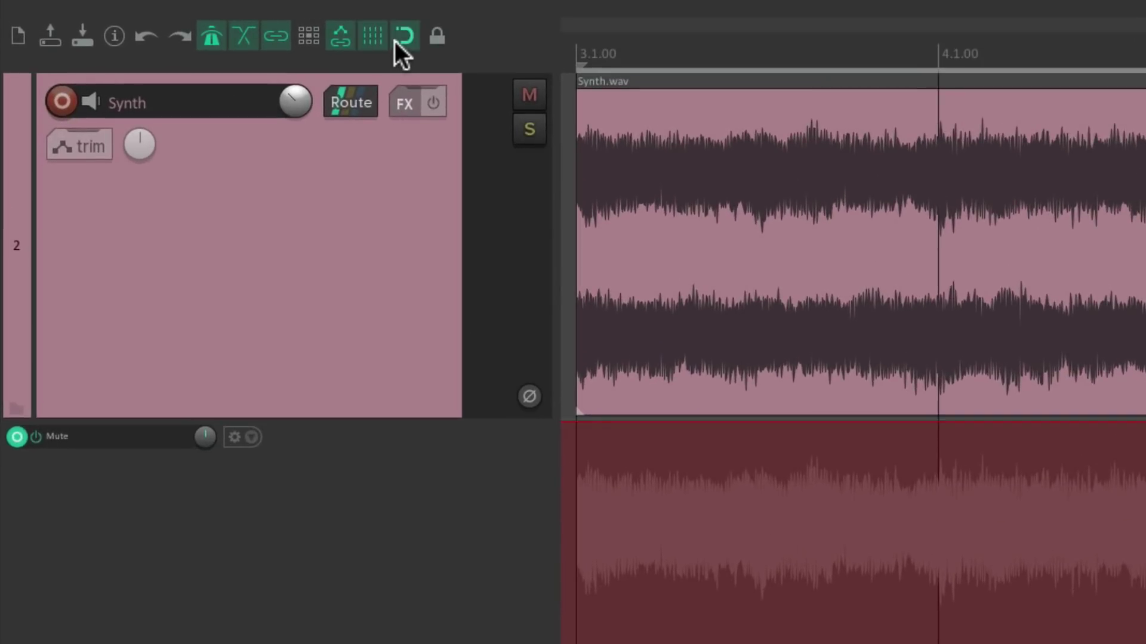
Step: Check the snap/grid settings, then create a Mute automation item along the Synth clip
right_click(395, 40)
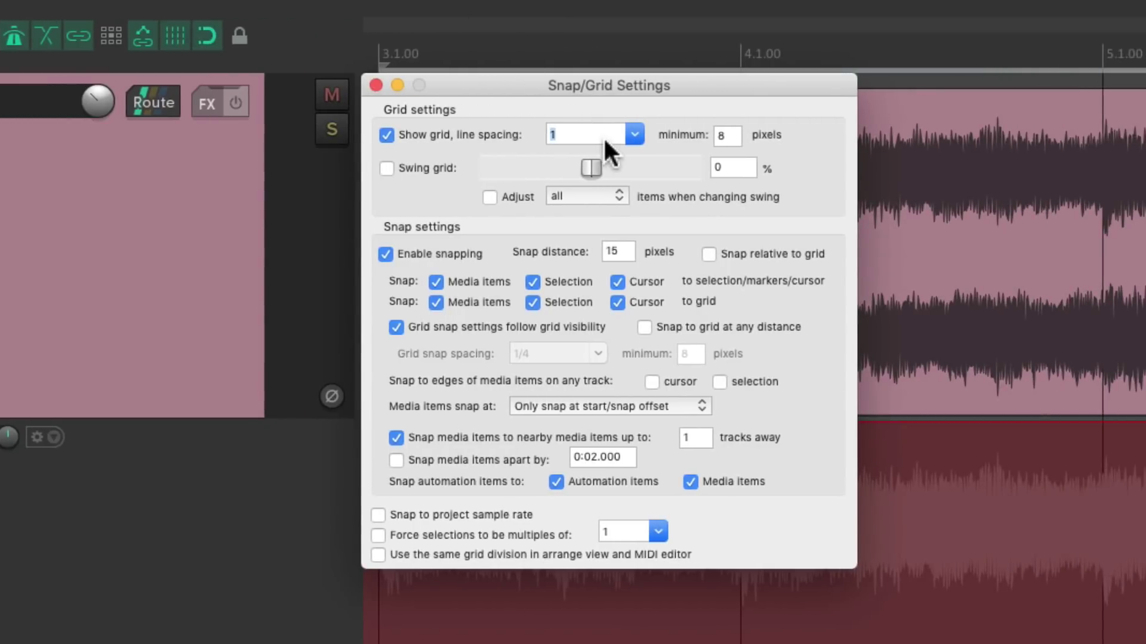
left_click(376, 85)
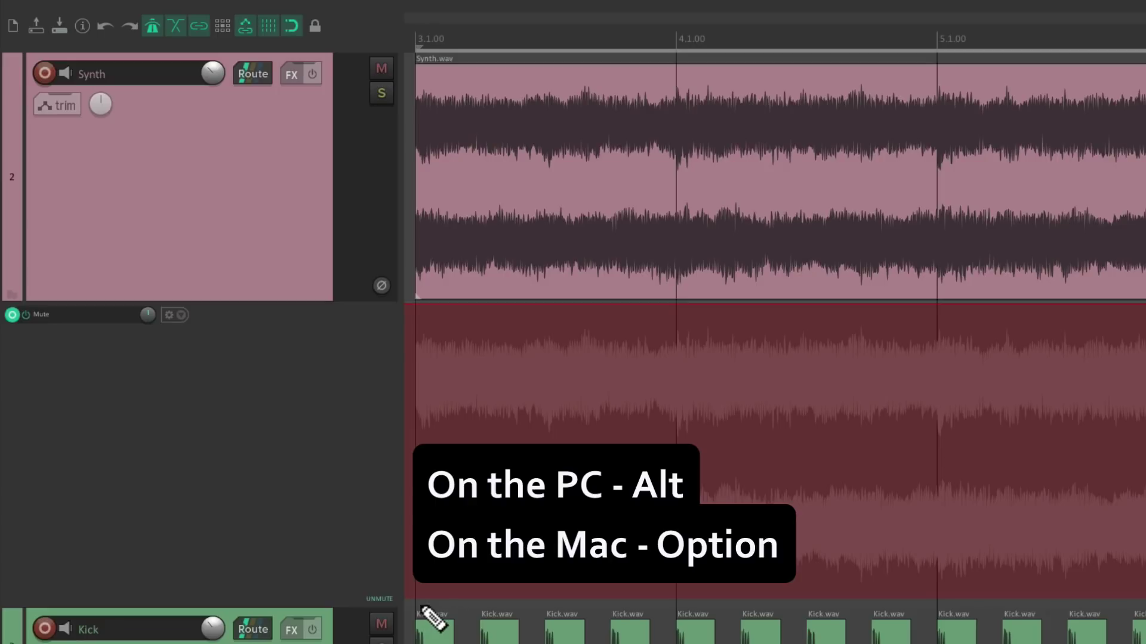
left_click_drag(424, 607, 672, 603)
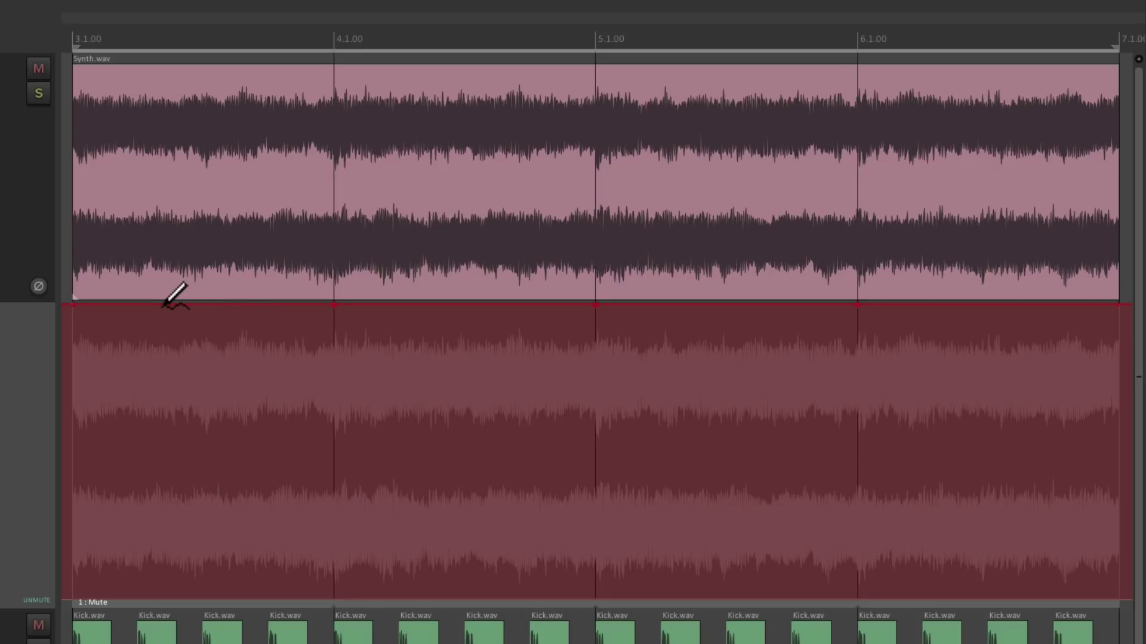
mouse_move(174, 327)
left_mouse_down()
mouse_move(161, 504)
mouse_move(255, 549)
left_mouse_up()
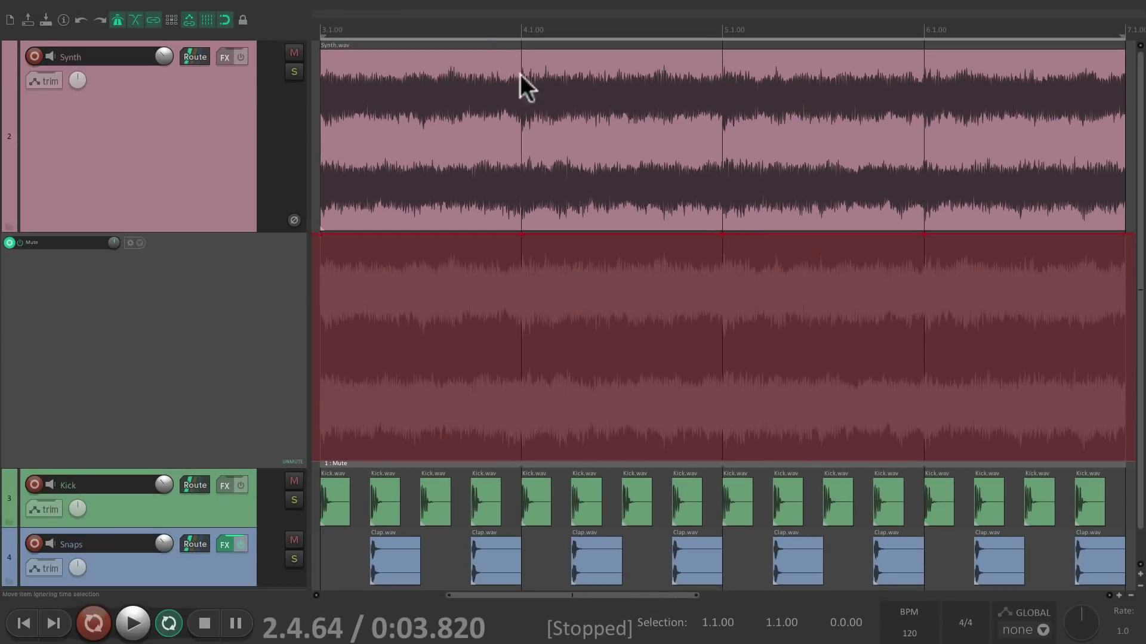
Step: Zoom the timeline into bar 3 and select the Mute automation item
left_click_drag(445, 19, 857, 12)
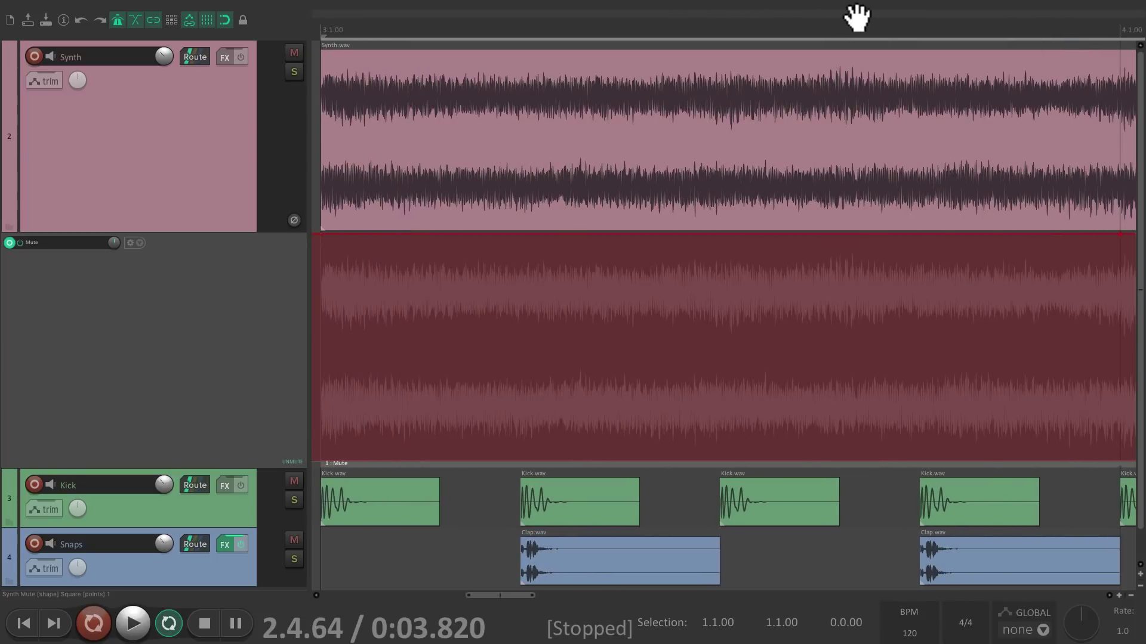
left_click(382, 464)
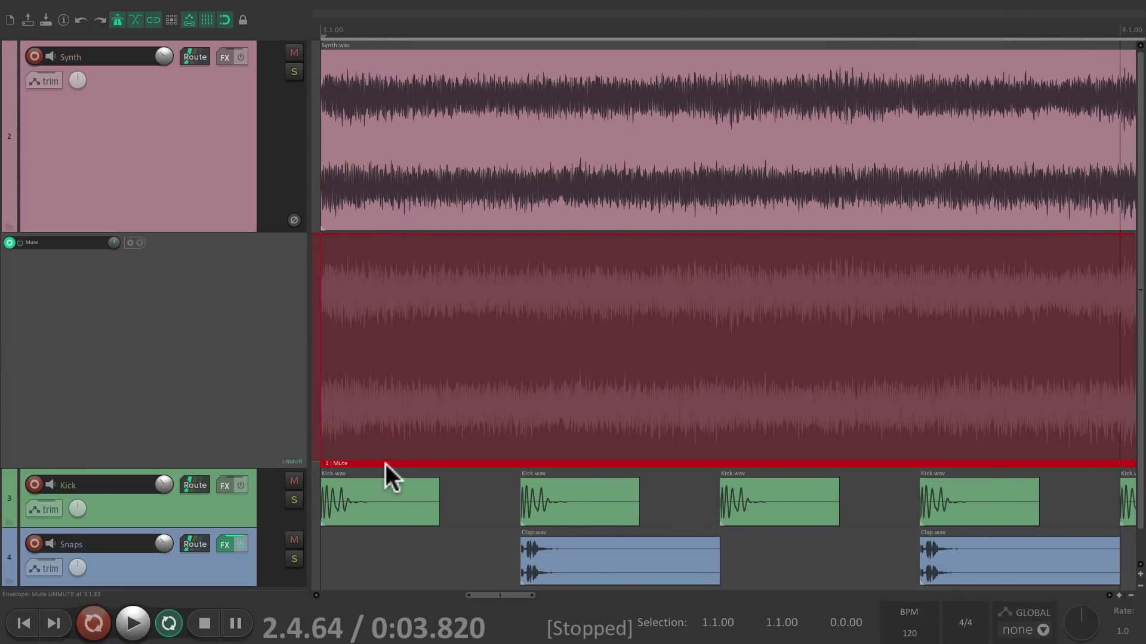
Step: Give the Mute automation item a Square LFO shape with no name, and audition it
double_click(386, 464)
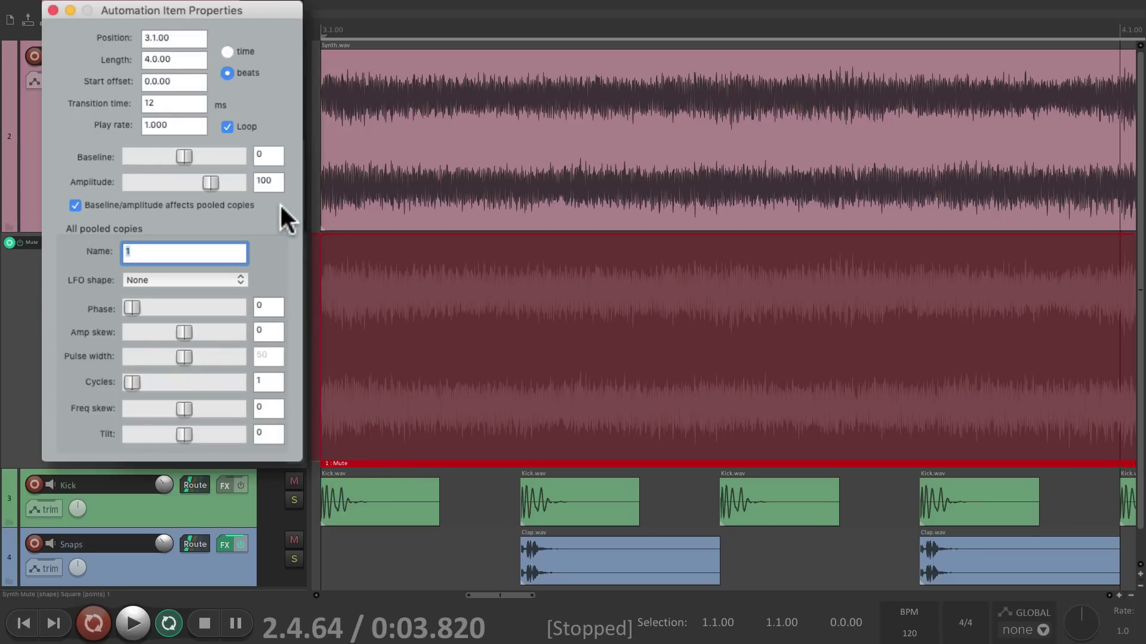
left_click(162, 281)
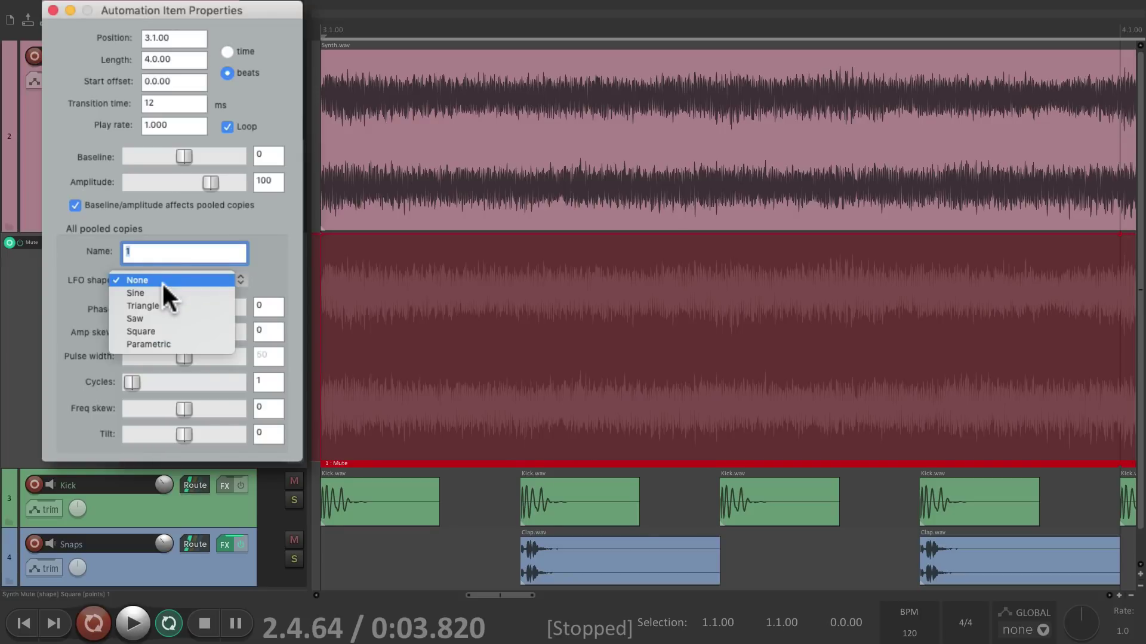
left_click(194, 331)
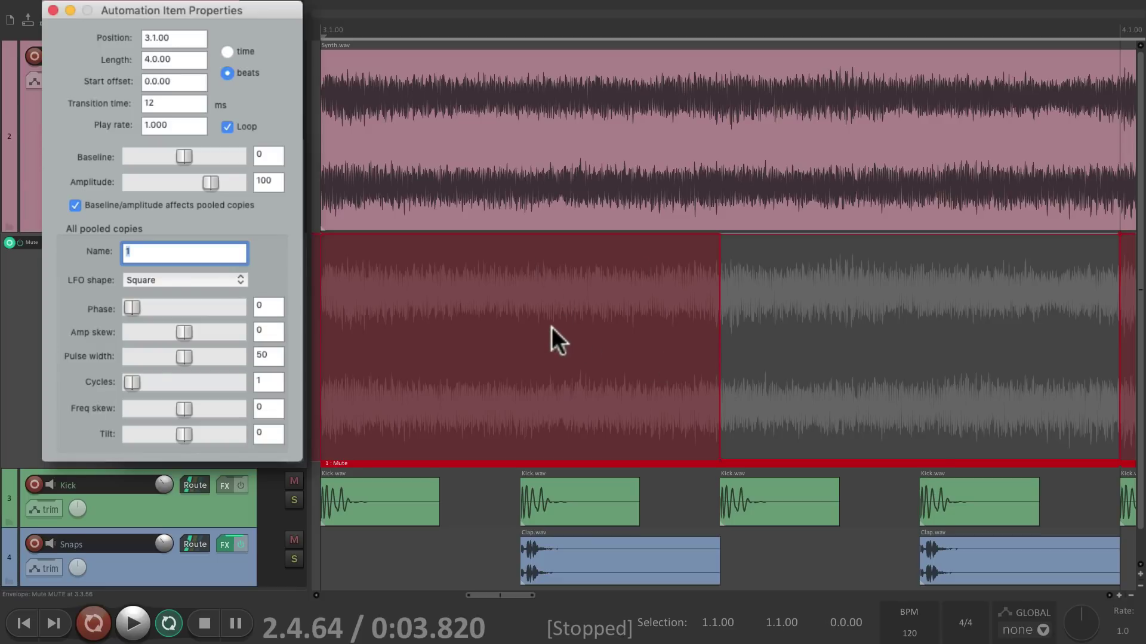
key("space")
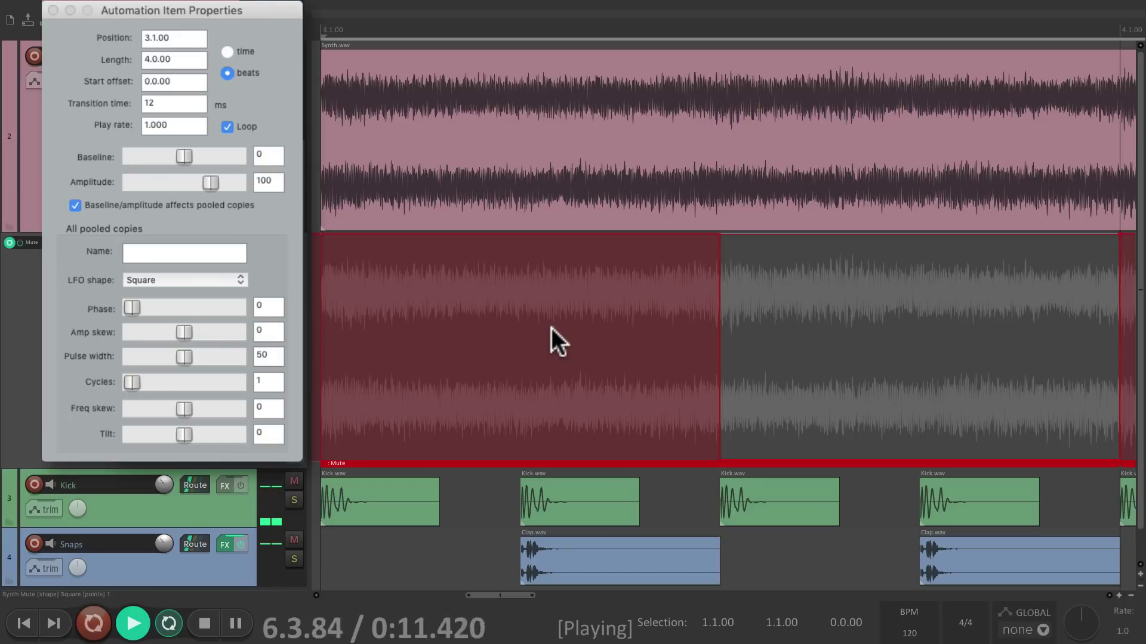
key("space")
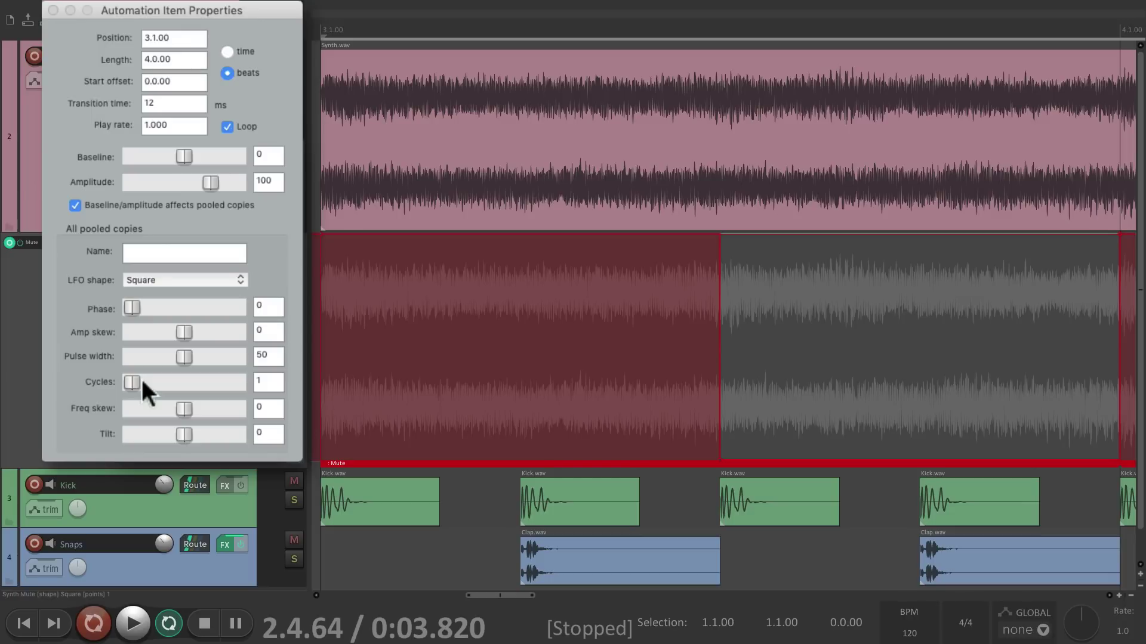
Step: Raise the LFO cycles to 2, then 4, auditioning each setting
left_click_drag(127, 386, 130, 387)
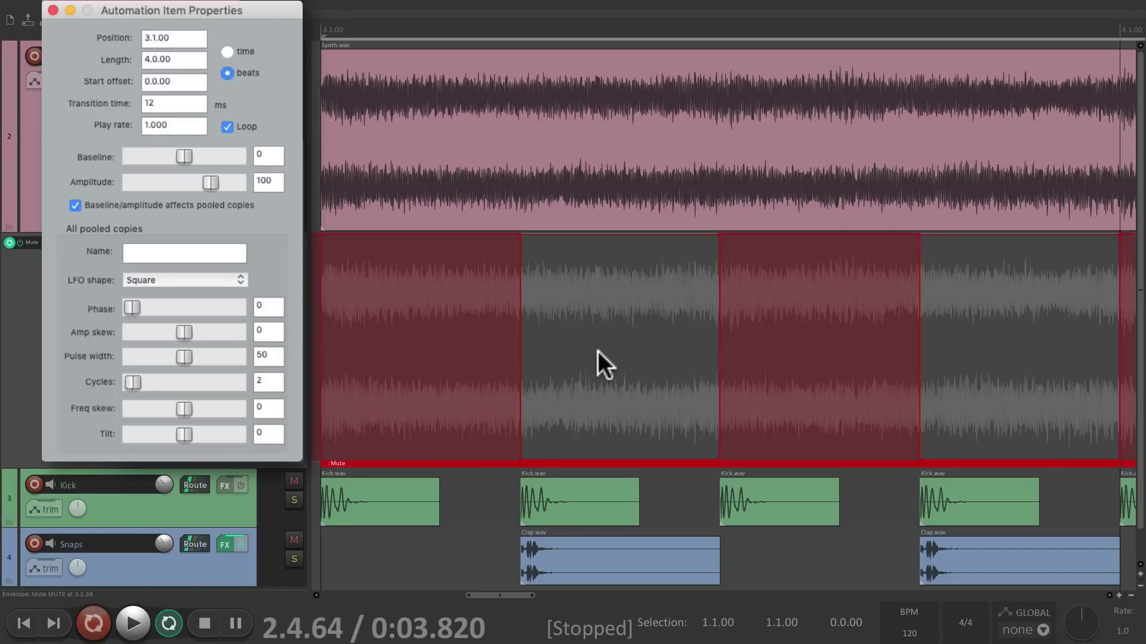
key("space")
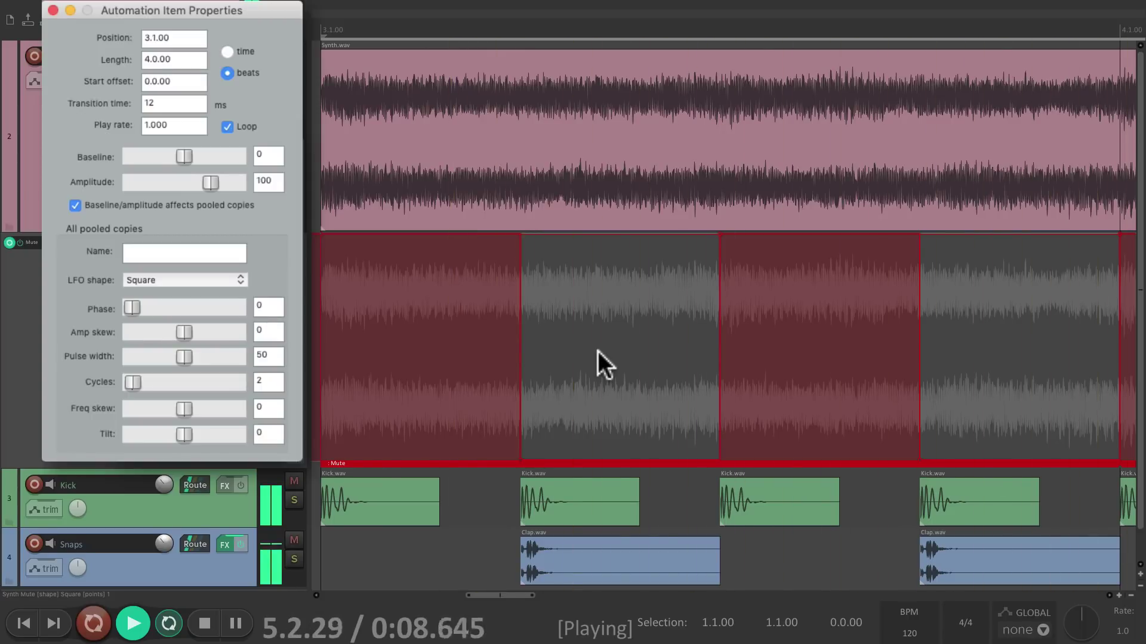
key("space")
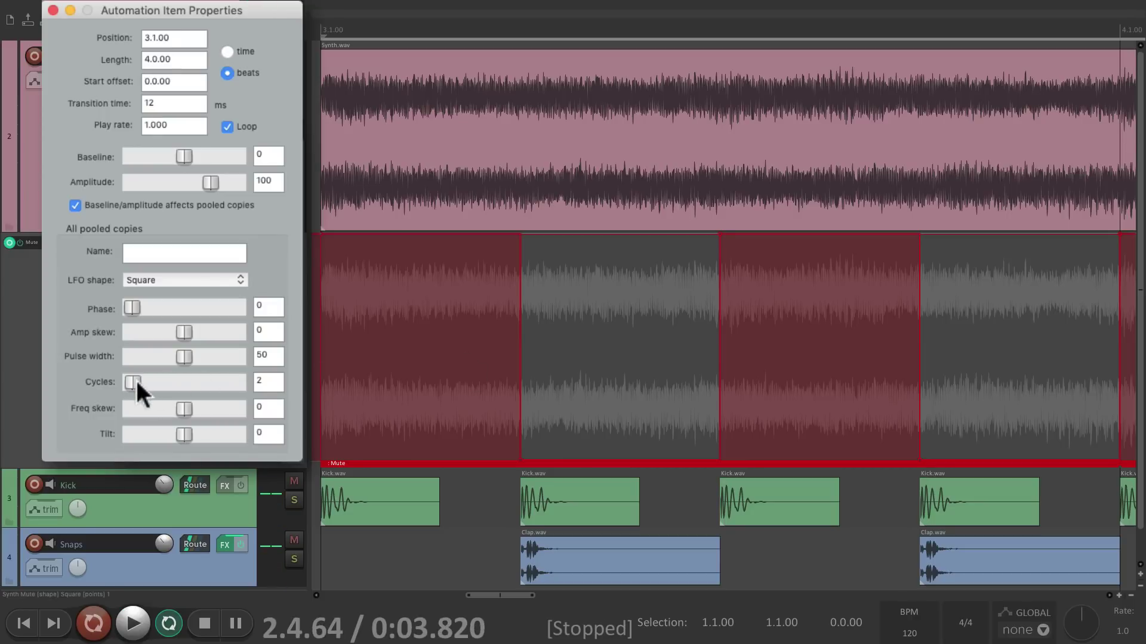
left_click_drag(136, 382, 139, 383)
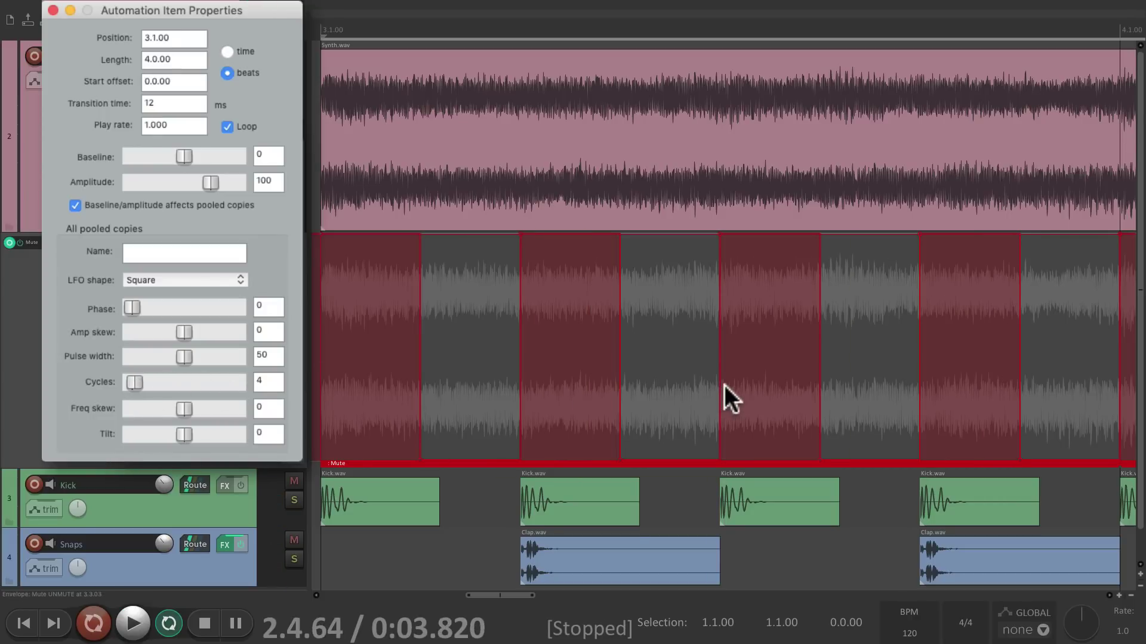
key("space")
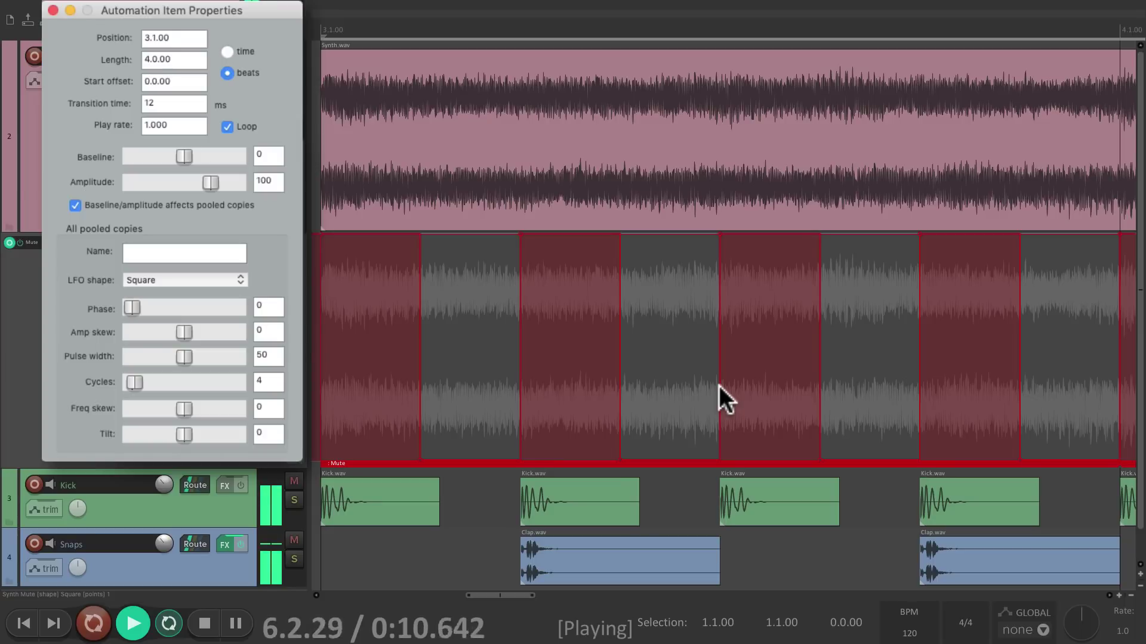
key("space")
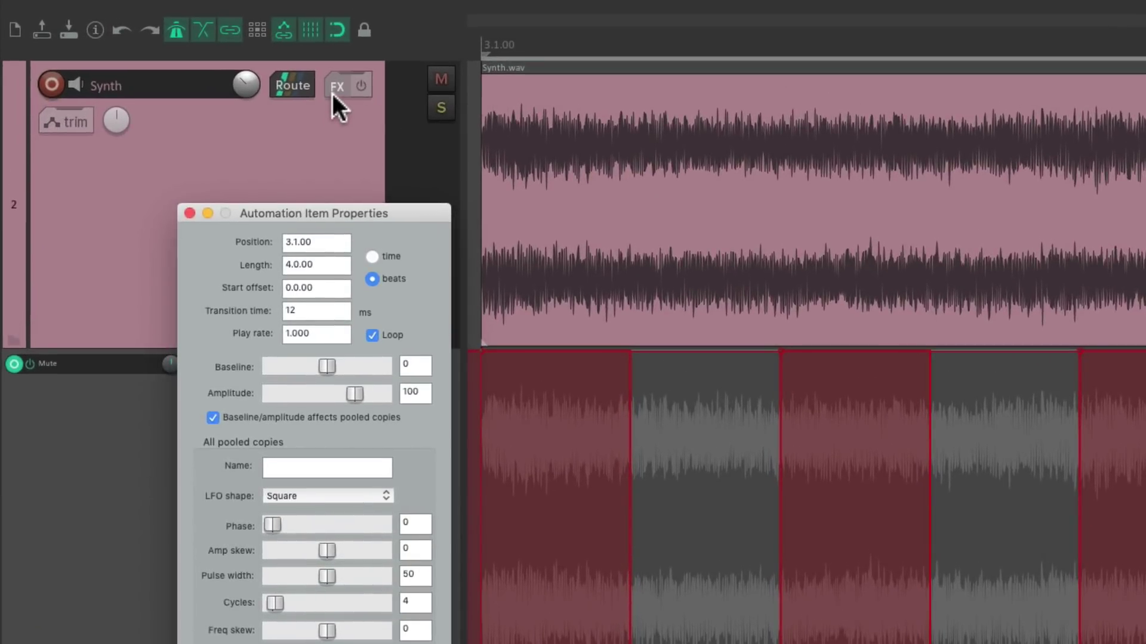
Step: Add the Cockos ReaEQ plugin to the Synth track
left_click(333, 91)
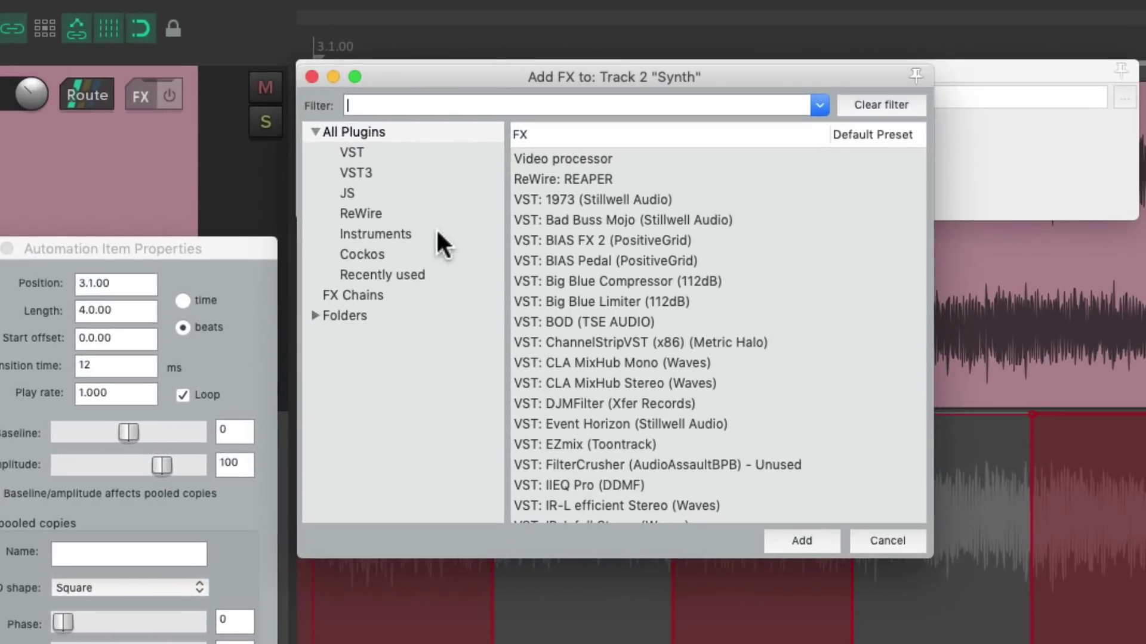
left_click(382, 255)
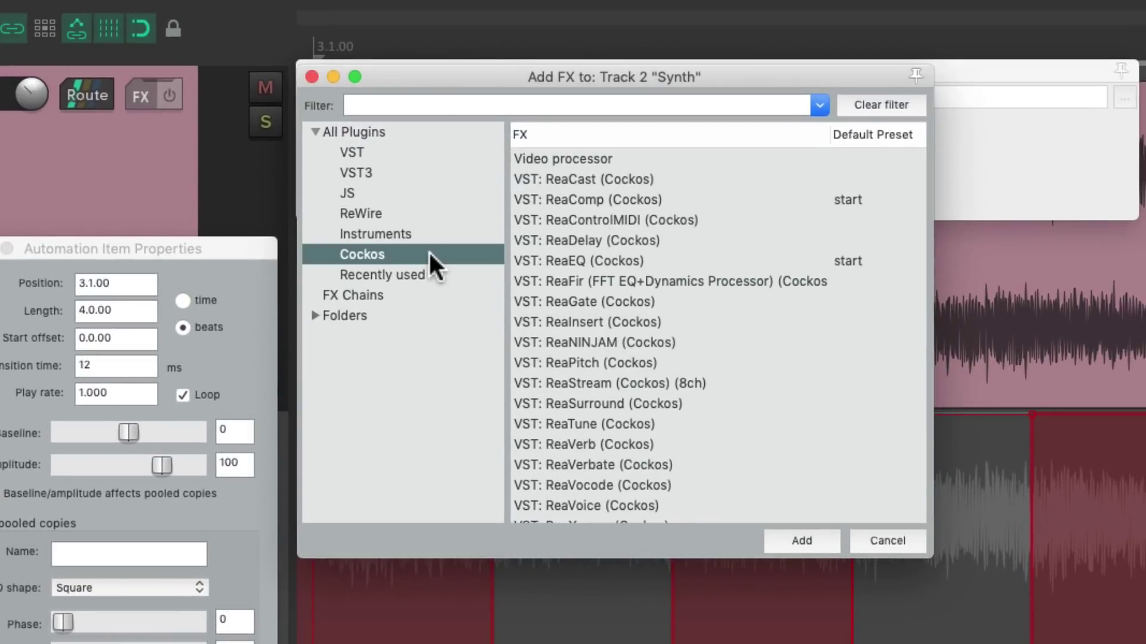
left_click(669, 262)
double_click(669, 263)
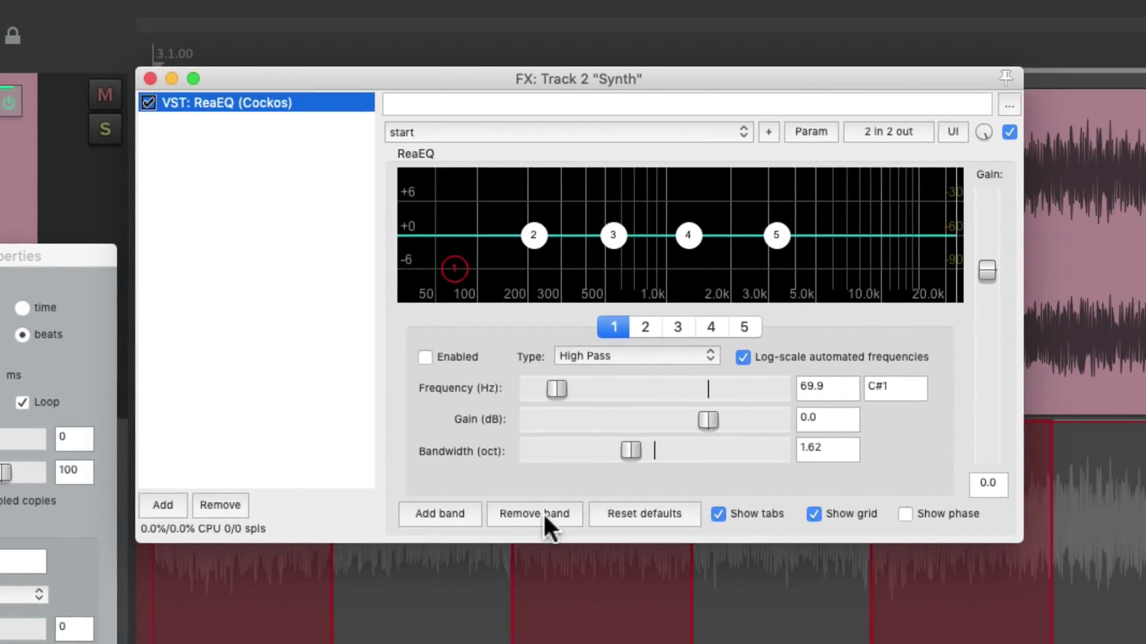
Step: Reduce ReaEQ to one Low Pass band, narrow its bandwidth, and lower cutoff to 1189.7 Hz
left_click(543, 514)
left_click(543, 514)
left_click(543, 514)
left_click(543, 514)
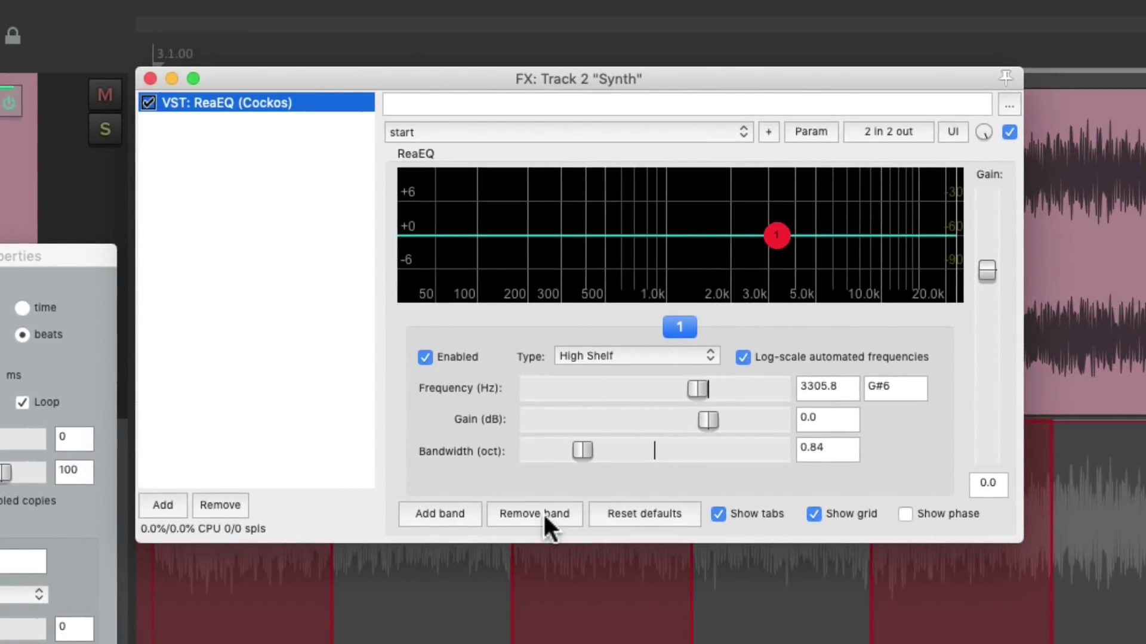
left_click(632, 356)
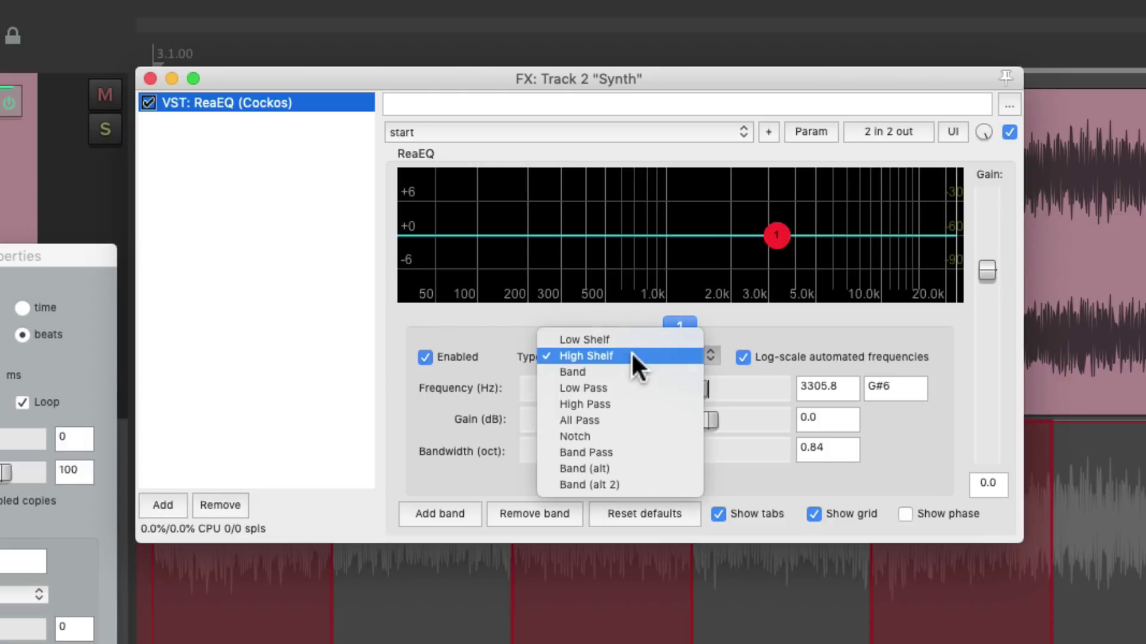
left_click(634, 390)
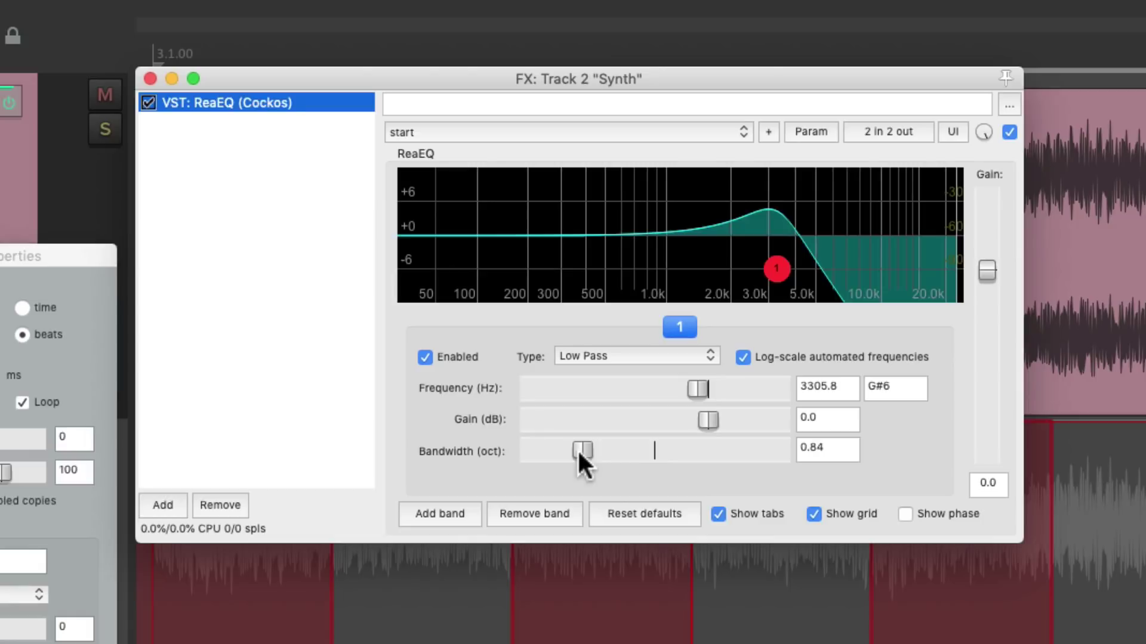
left_click_drag(578, 448, 555, 455)
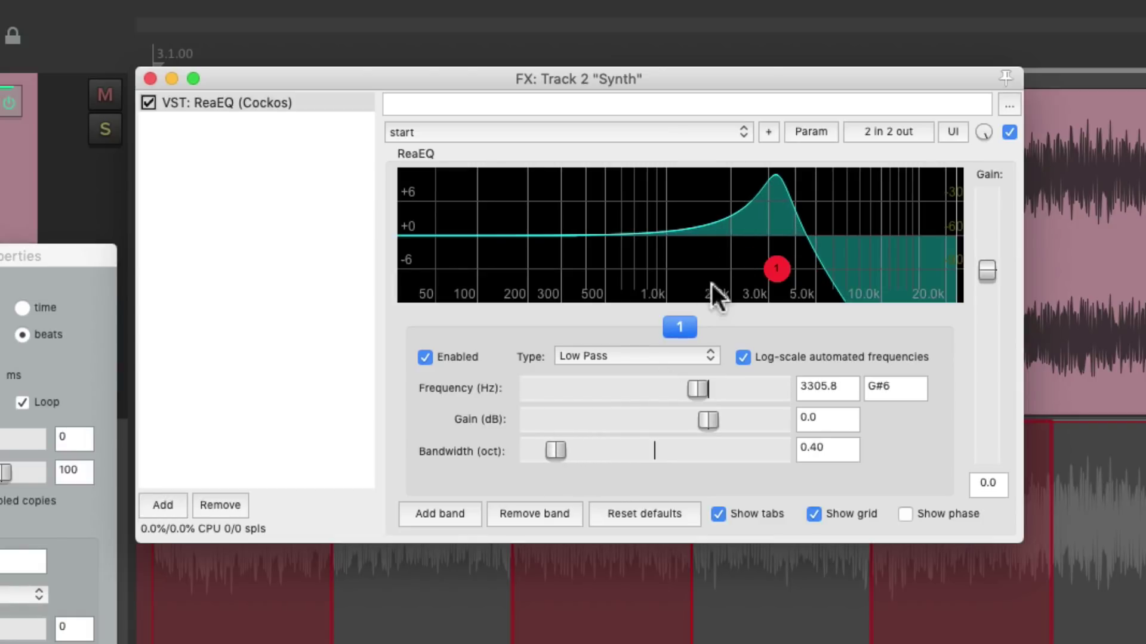
key("space")
left_click_drag(694, 382, 657, 387)
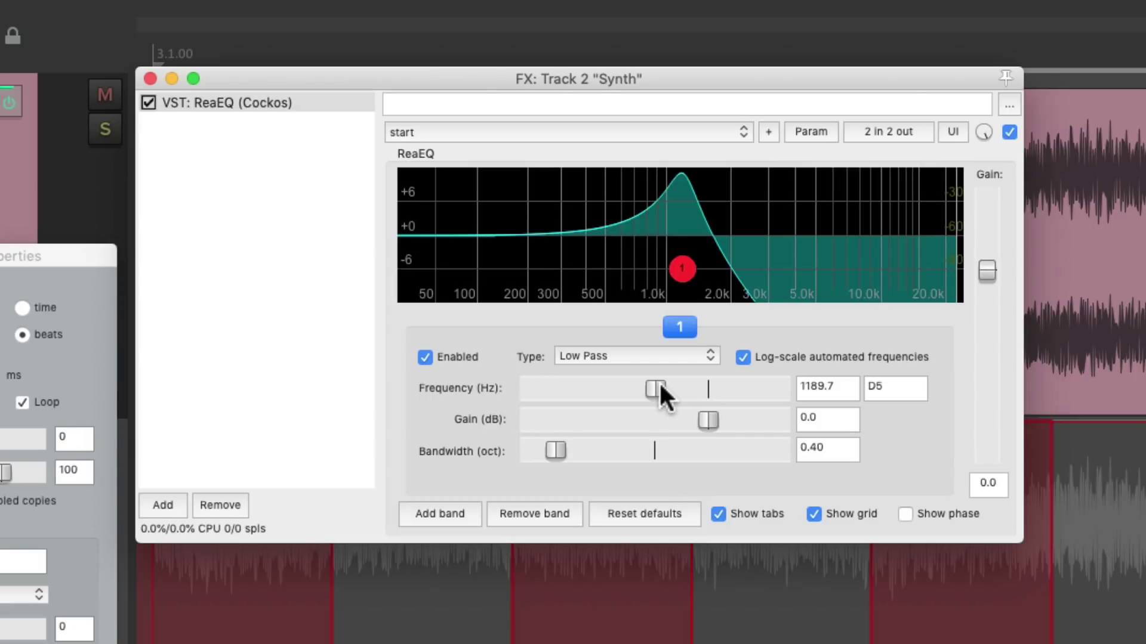
Step: Modulate the low-pass cutoff with a centred LFO at 0.5 Hz, 20.3% strength, mid-range baseline
left_click(798, 134)
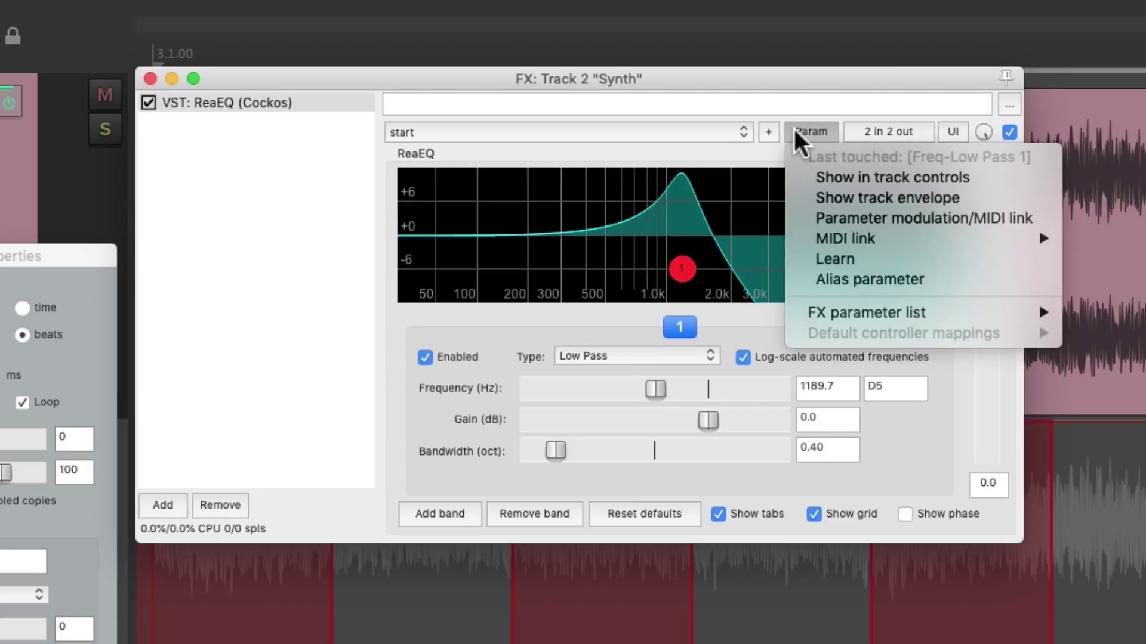
left_click(793, 217)
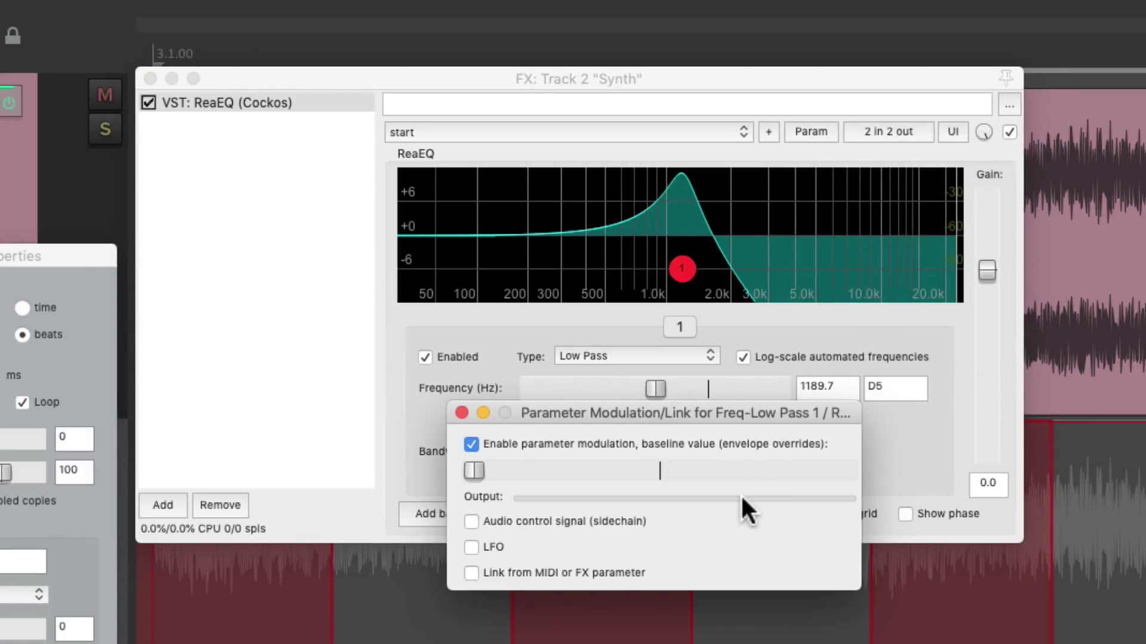
left_click(471, 546)
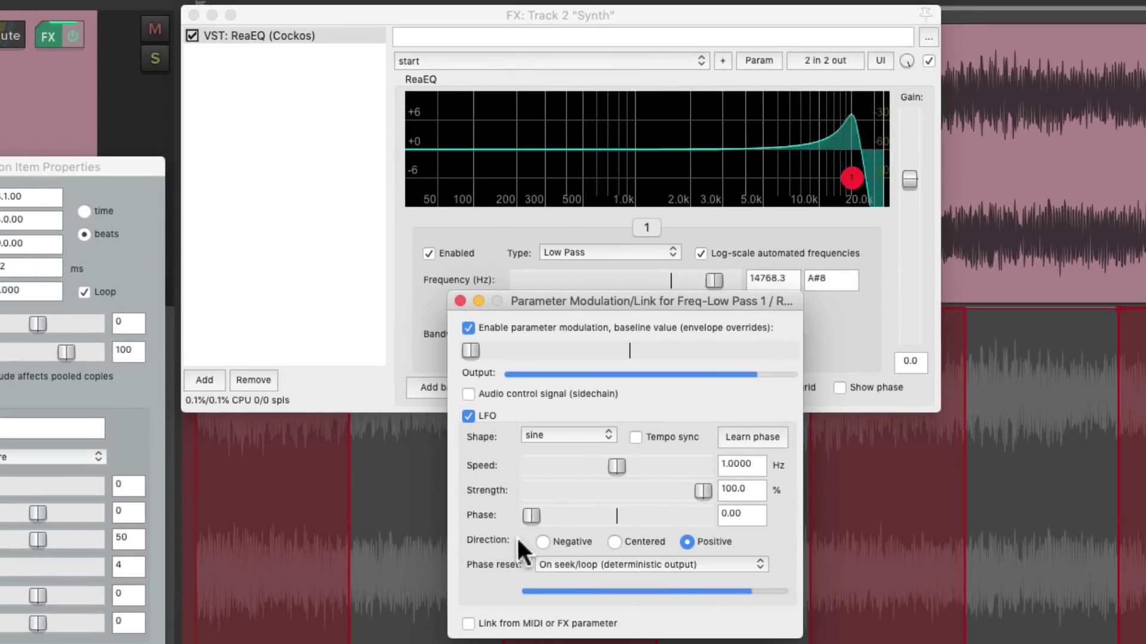
left_click(613, 541)
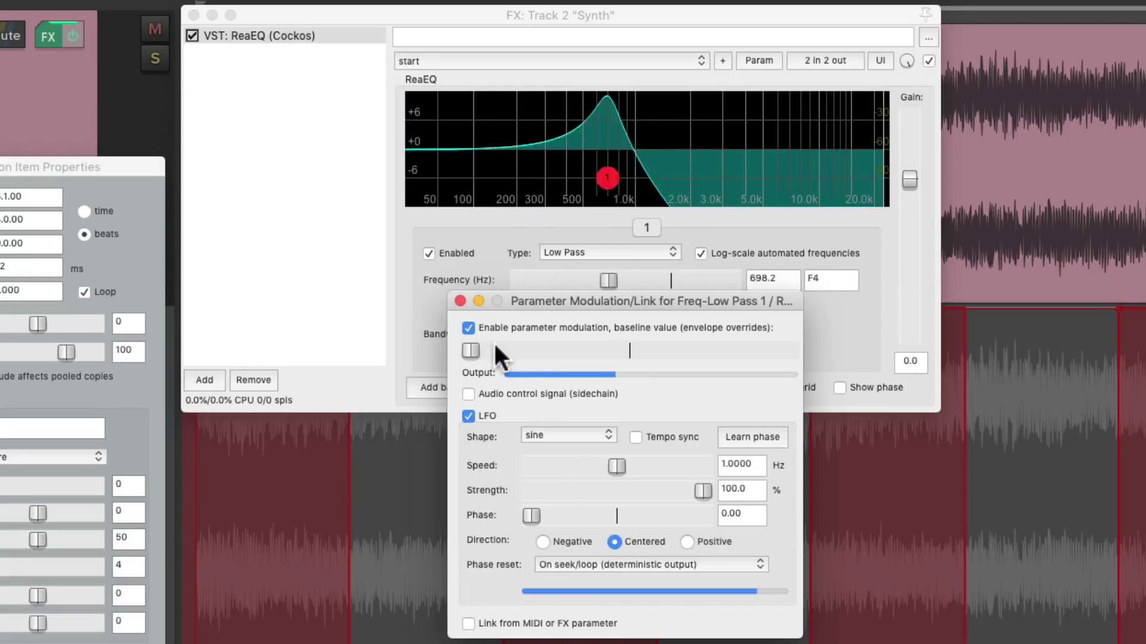
left_click_drag(470, 351, 629, 351)
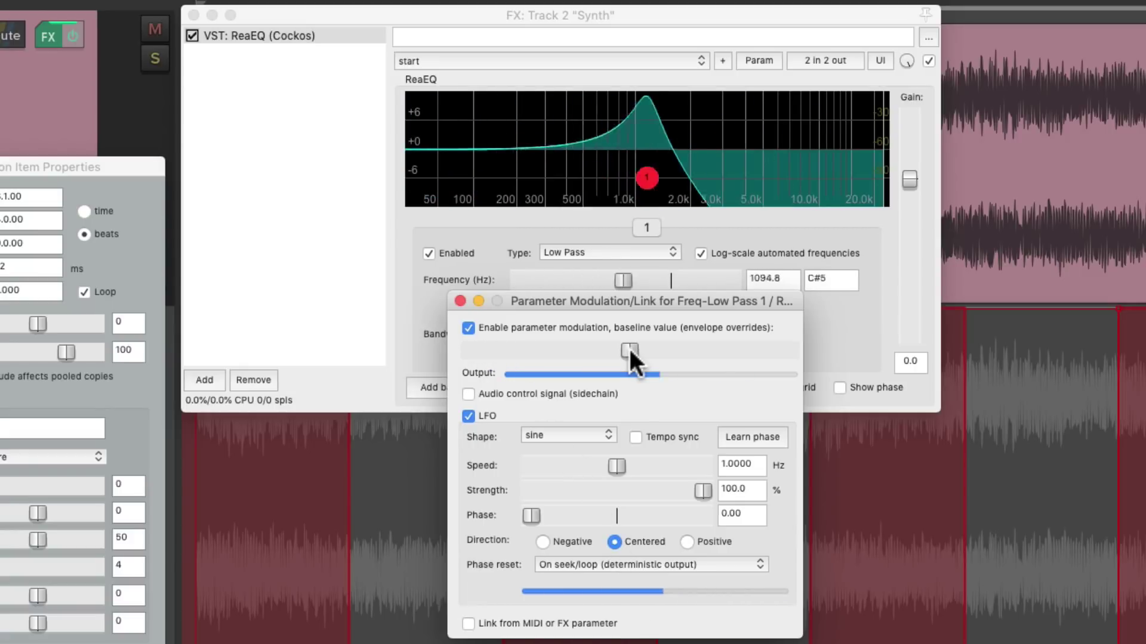
left_click_drag(618, 466, 575, 468)
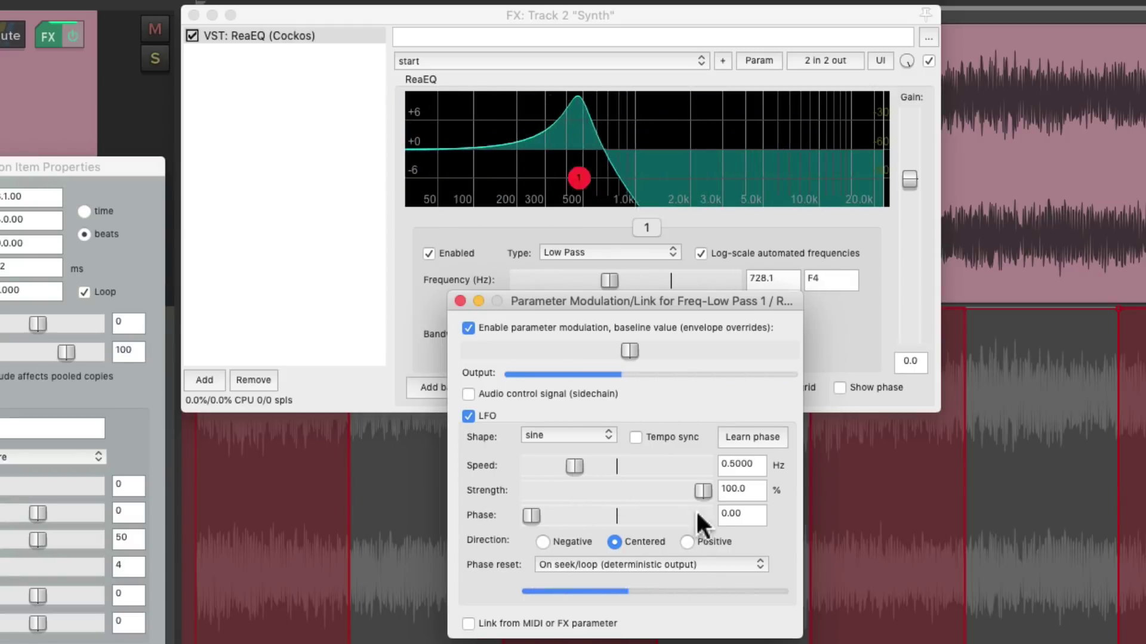
left_click_drag(701, 491, 565, 496)
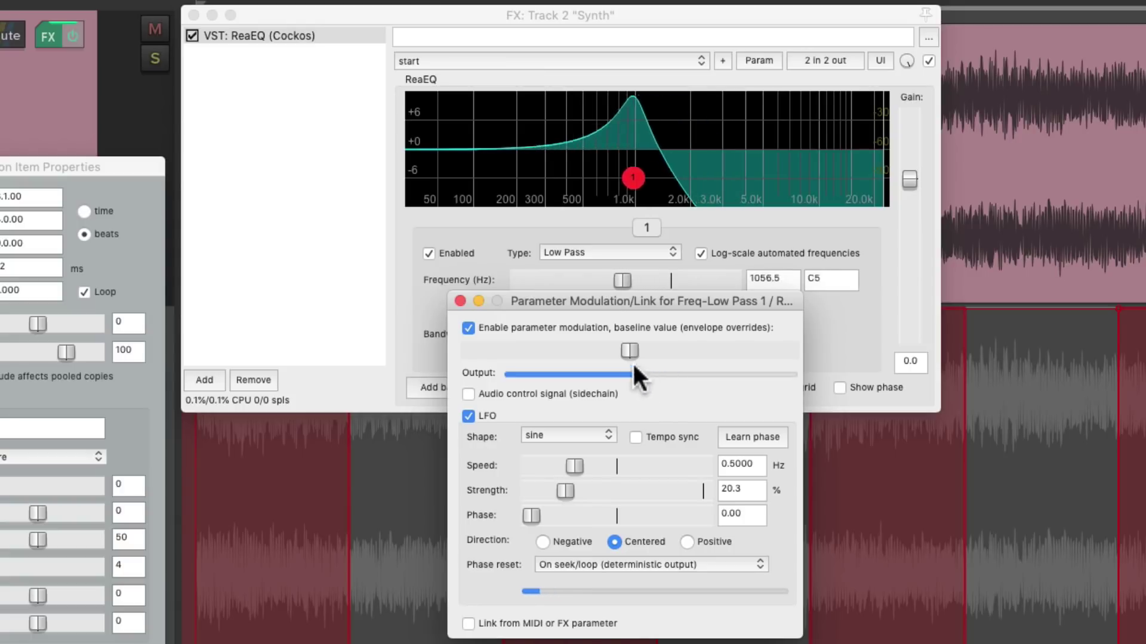
mouse_move(628, 350)
left_mouse_down()
mouse_move(688, 347)
mouse_move(649, 351)
left_mouse_up()
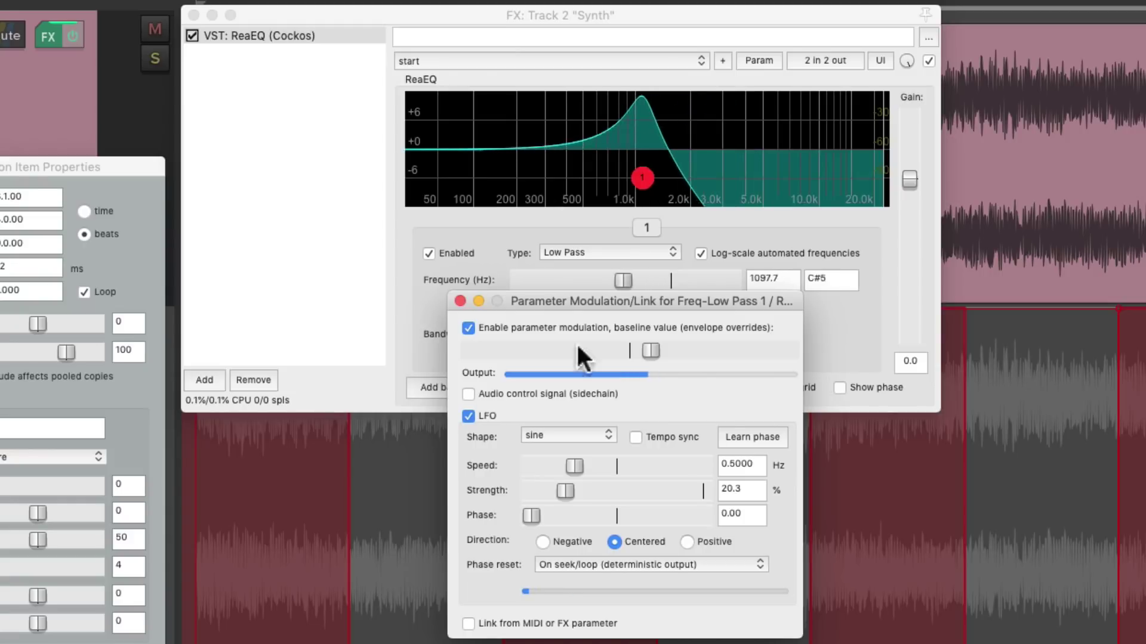
Step: Add JS: Ping Pong Pan after ReaEQ at 1.0 Hz and 75% width, then play
left_click(460, 300)
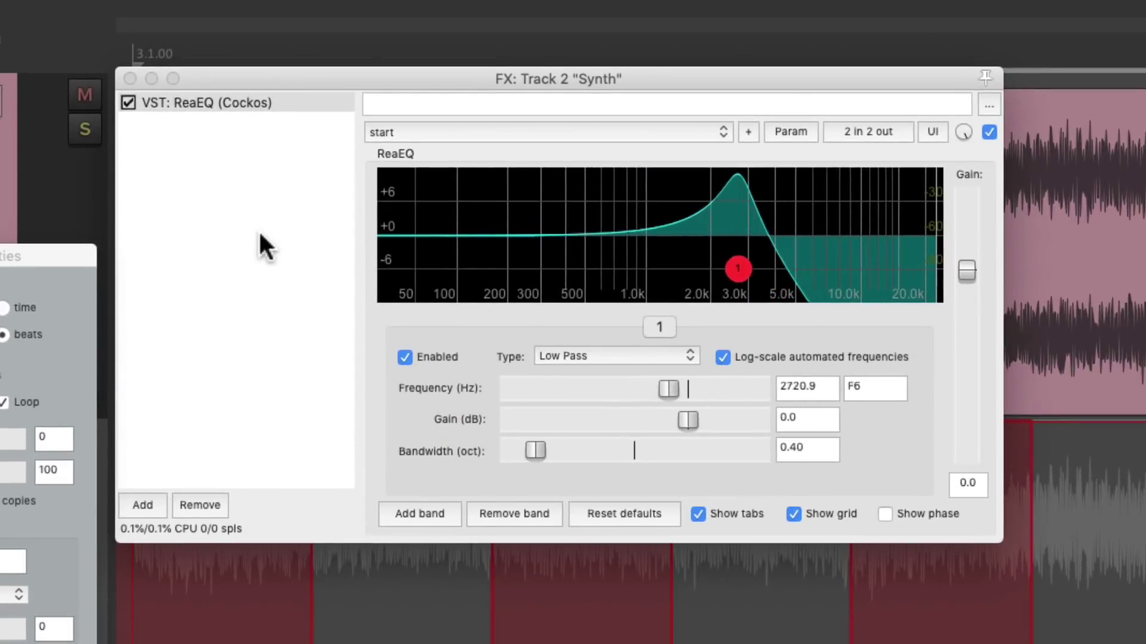
double_click(259, 230)
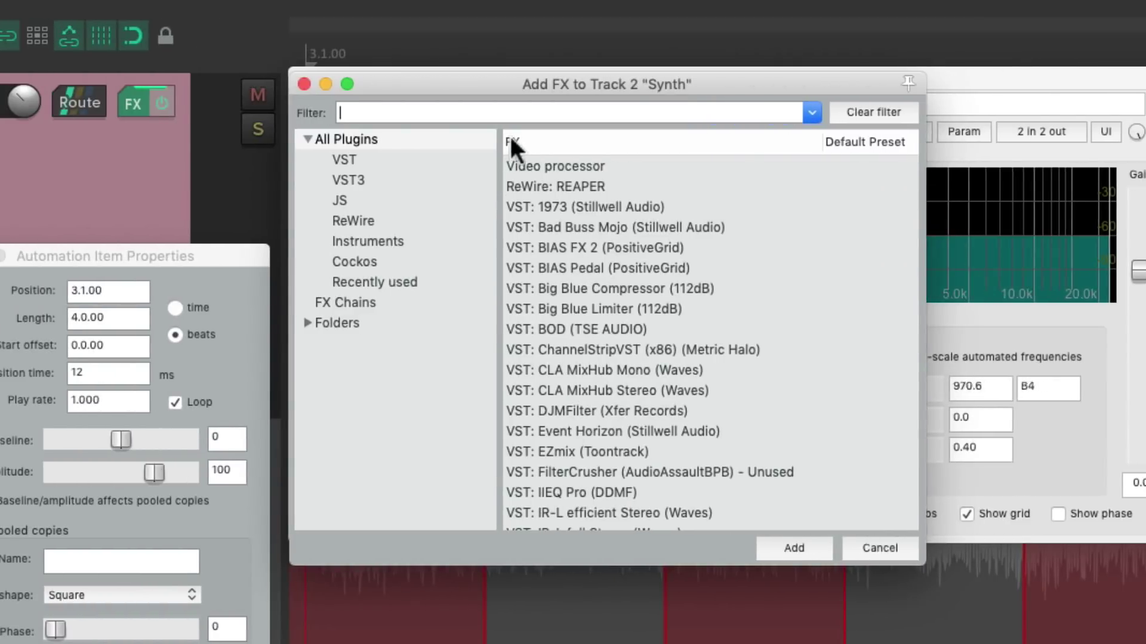
type("pan")
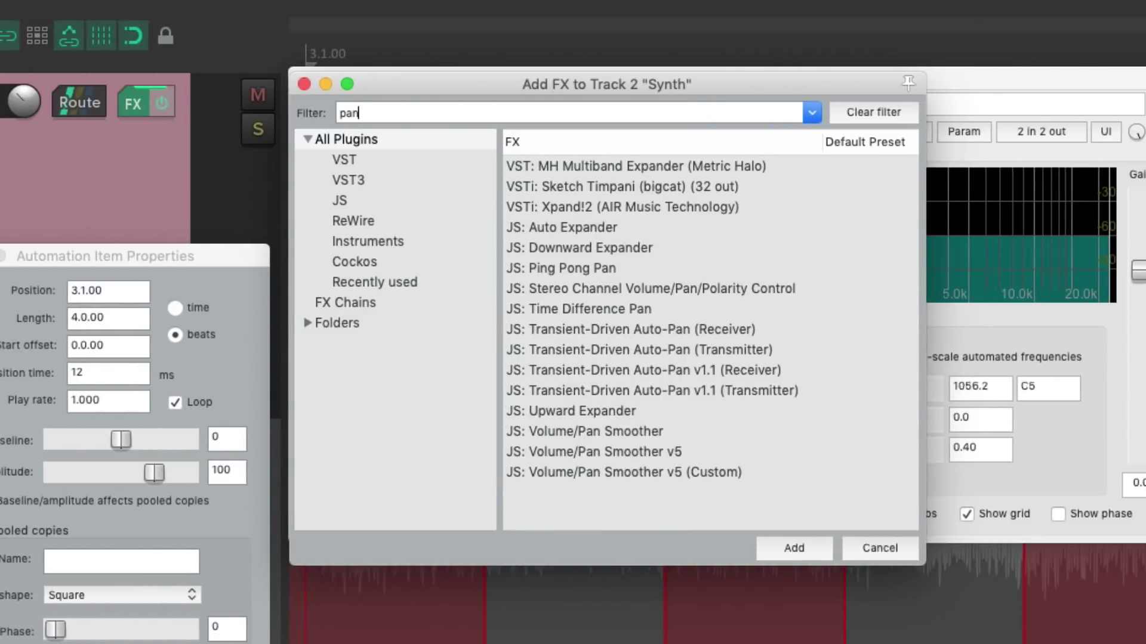
left_click(645, 270)
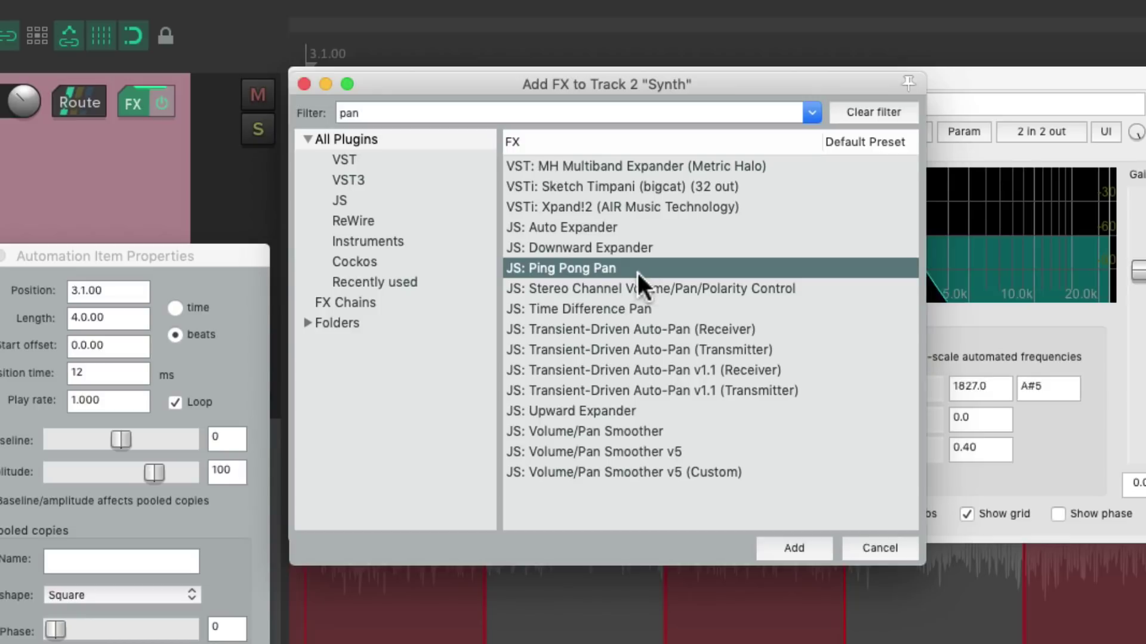
double_click(635, 270)
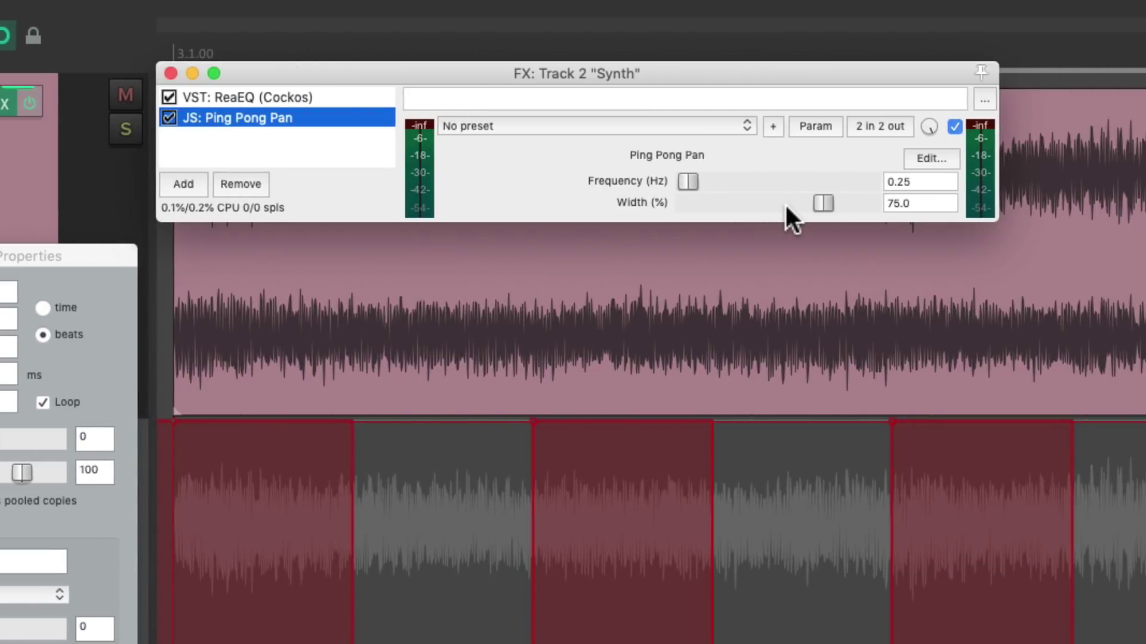
left_click_drag(690, 185, 695, 187)
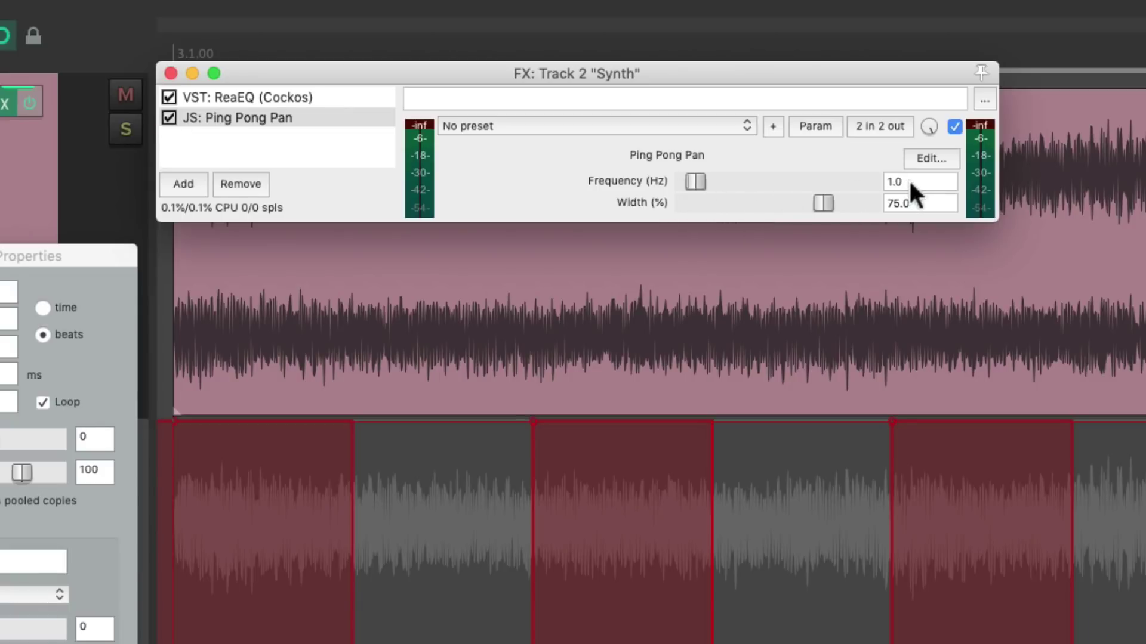
key("space")
Step: Set the Mute automation item to 8 cycles and audition, toggling Synth FX bypass off and on
left_click(171, 72)
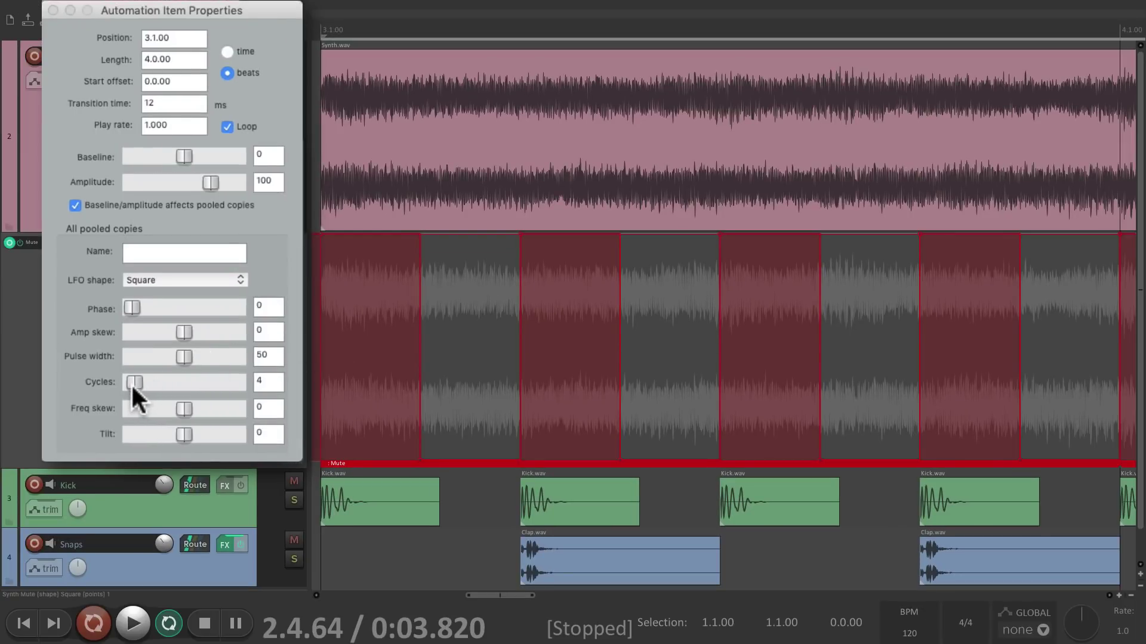
left_click_drag(132, 383, 138, 383)
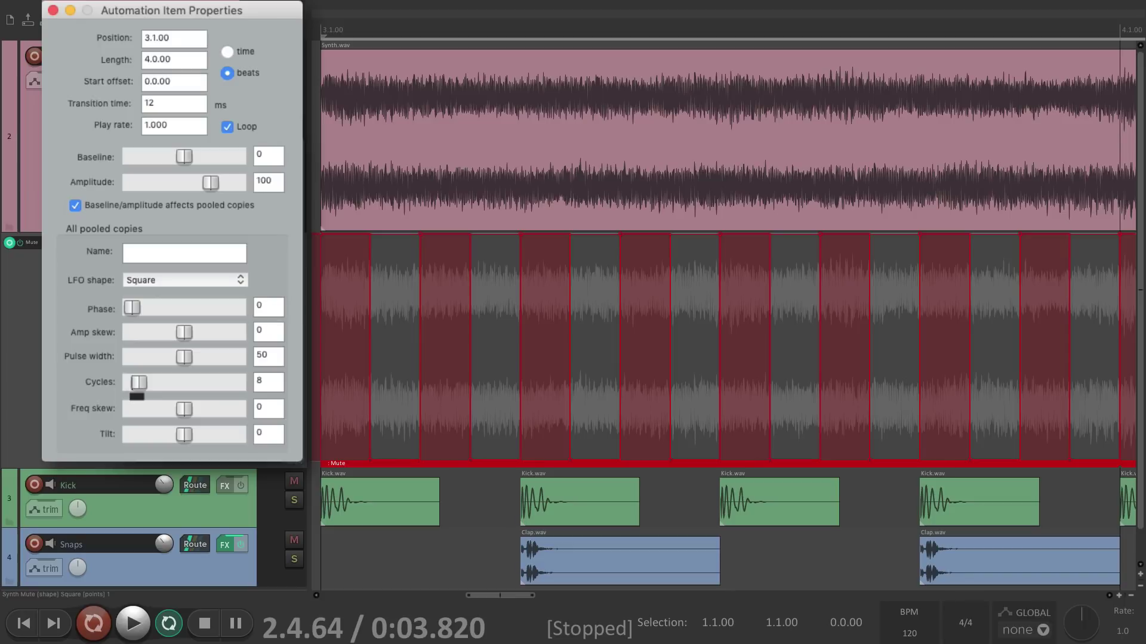
key("space")
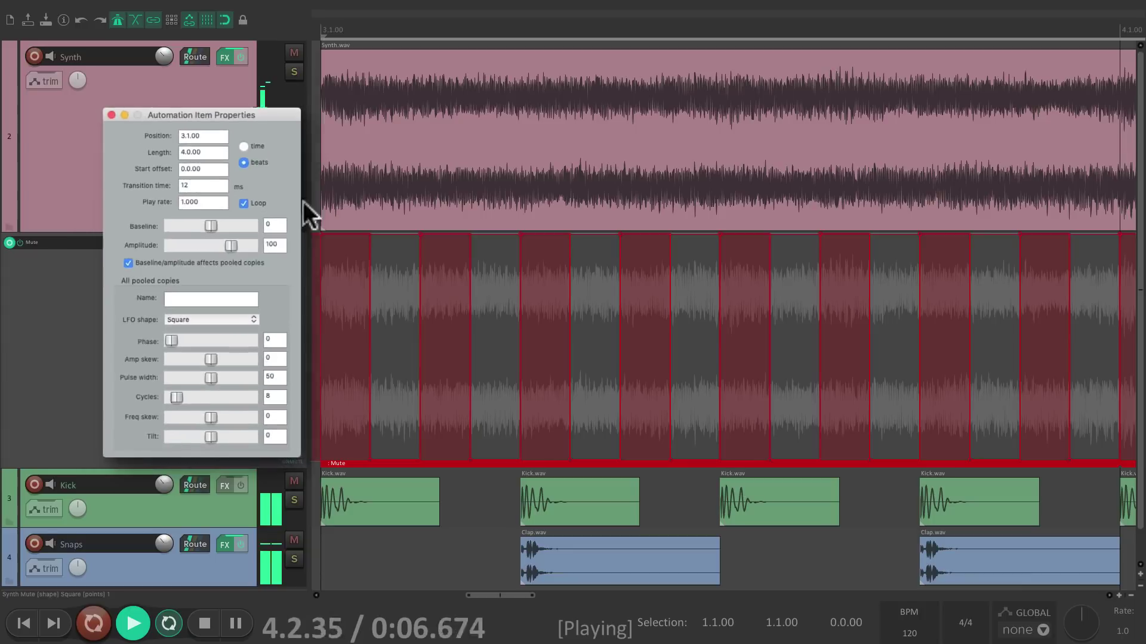
left_click(242, 57)
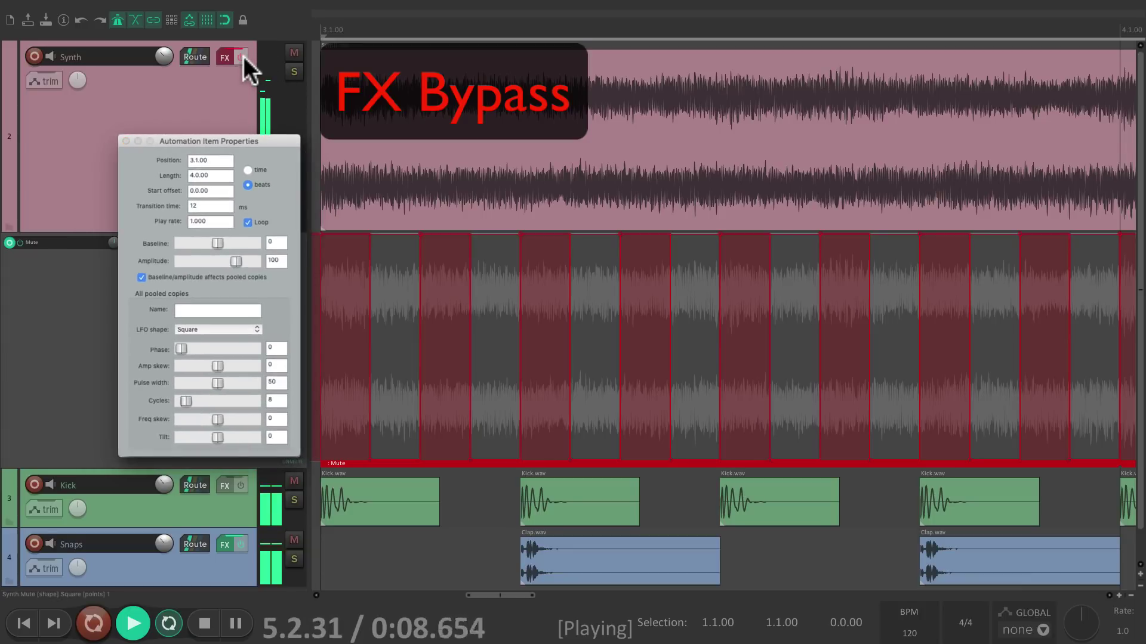
left_click(242, 57)
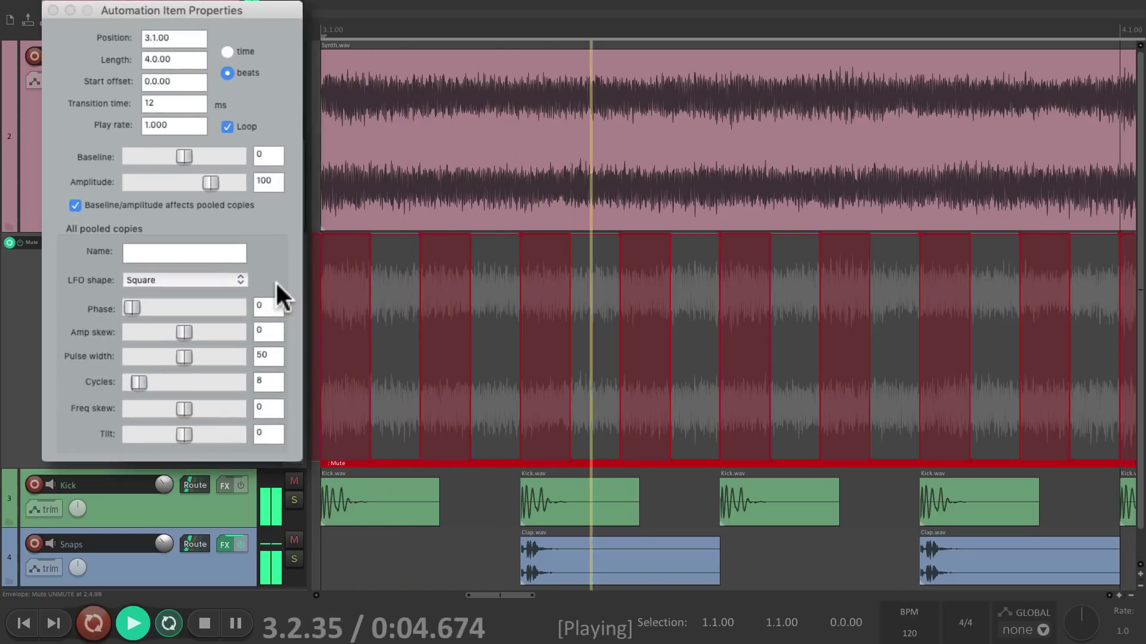
key("space")
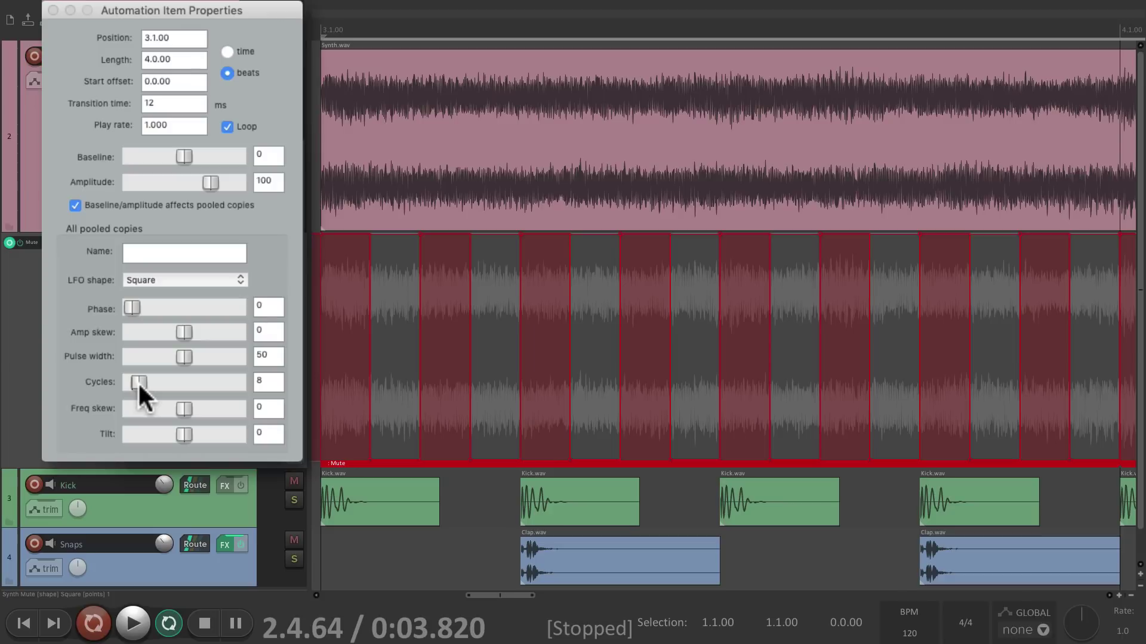
Step: Return the item to 4 cycles with phase 50 and audition the shifted pattern twice
left_click_drag(137, 381, 134, 385)
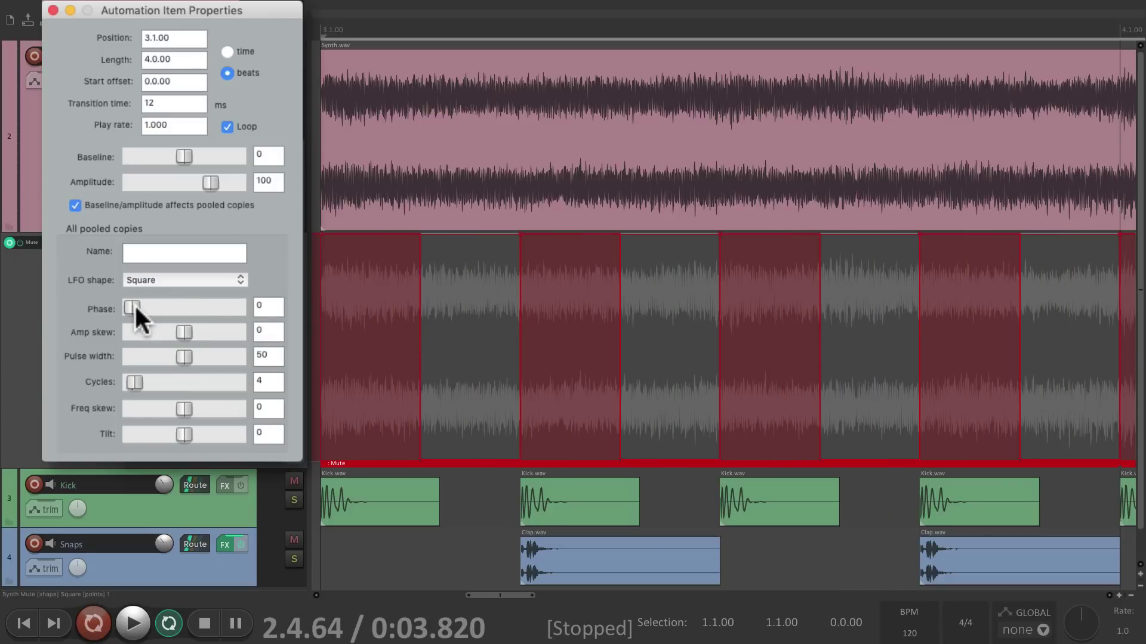
left_click_drag(133, 306, 186, 306)
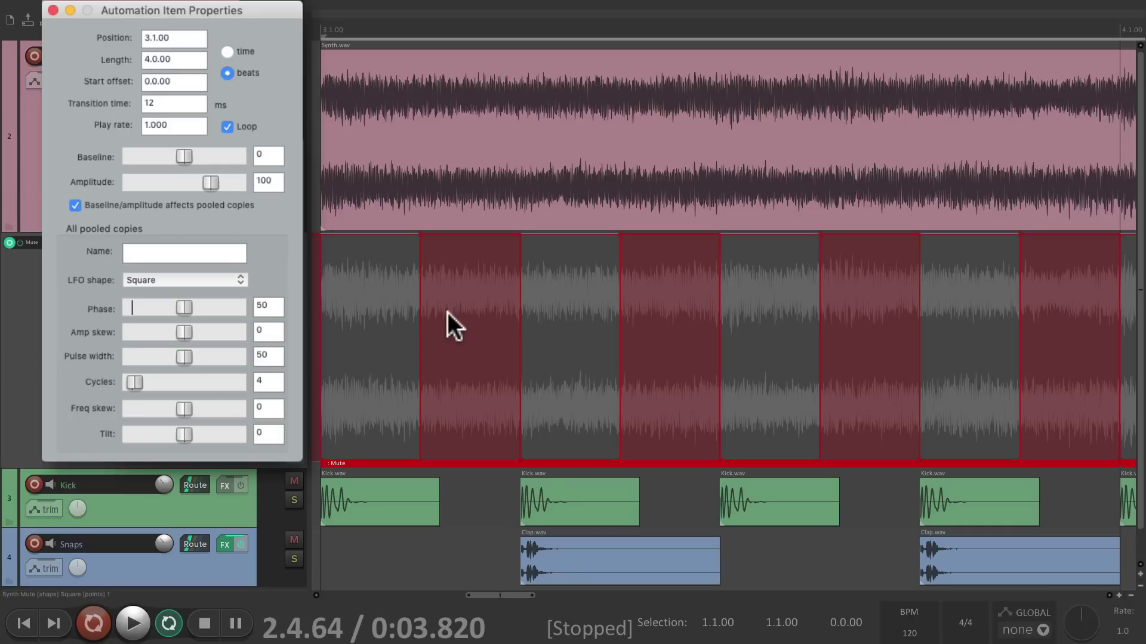
key("space")
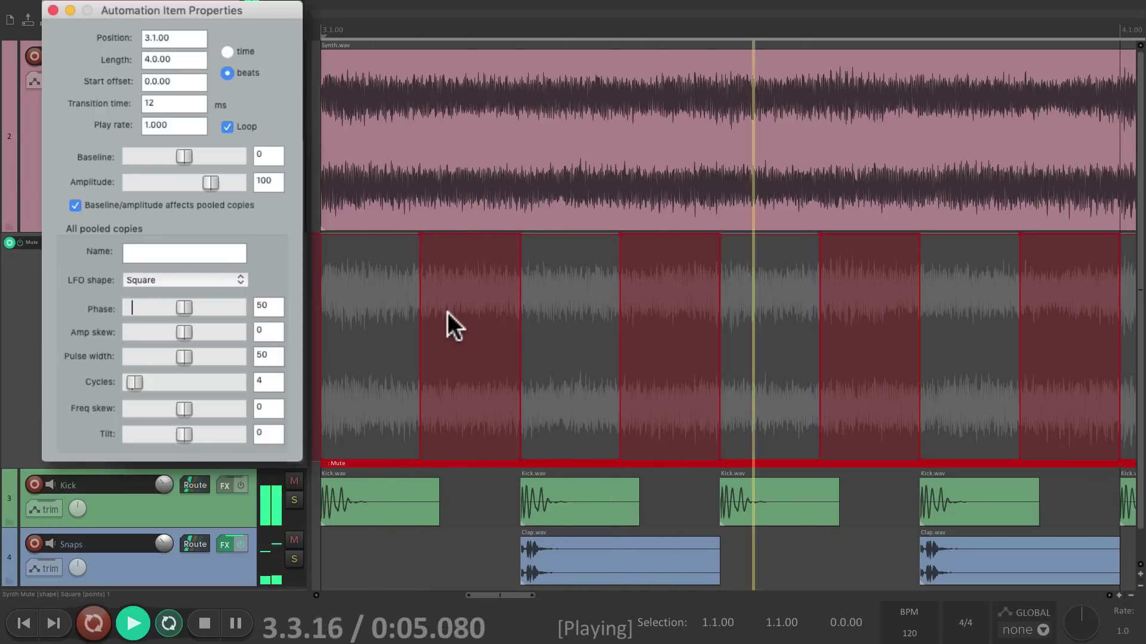
key("space")
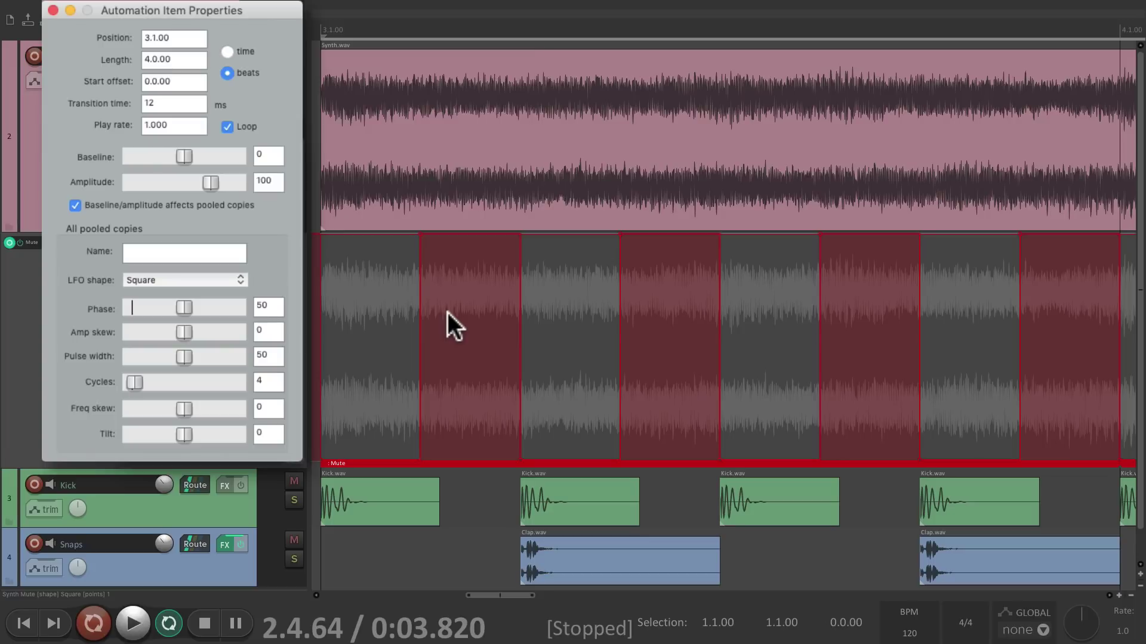
key("space")
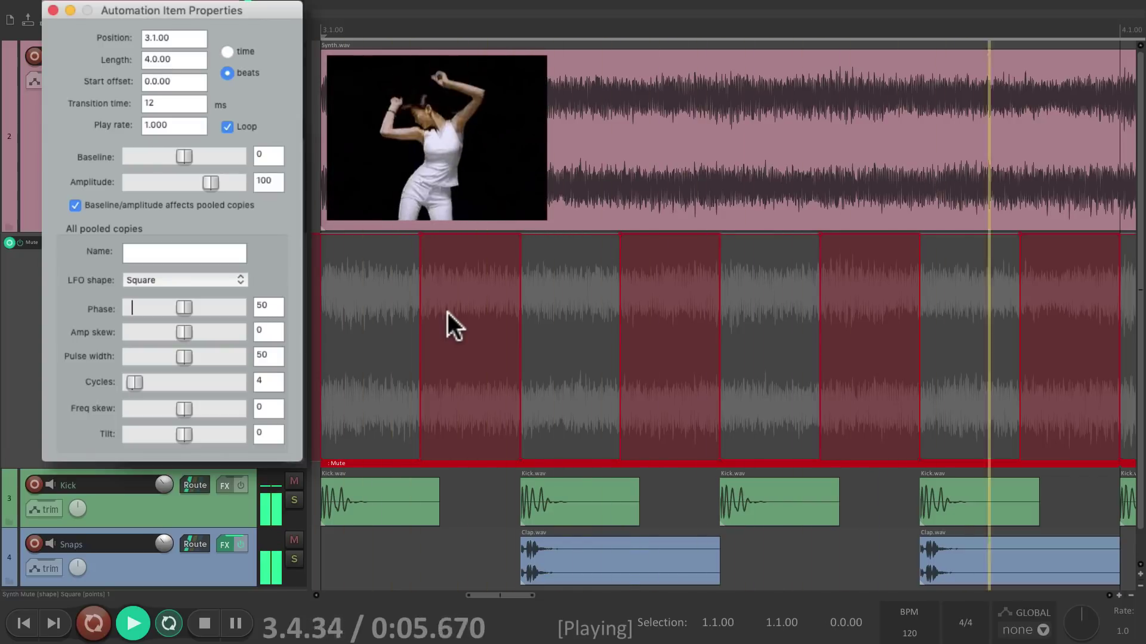
key("space")
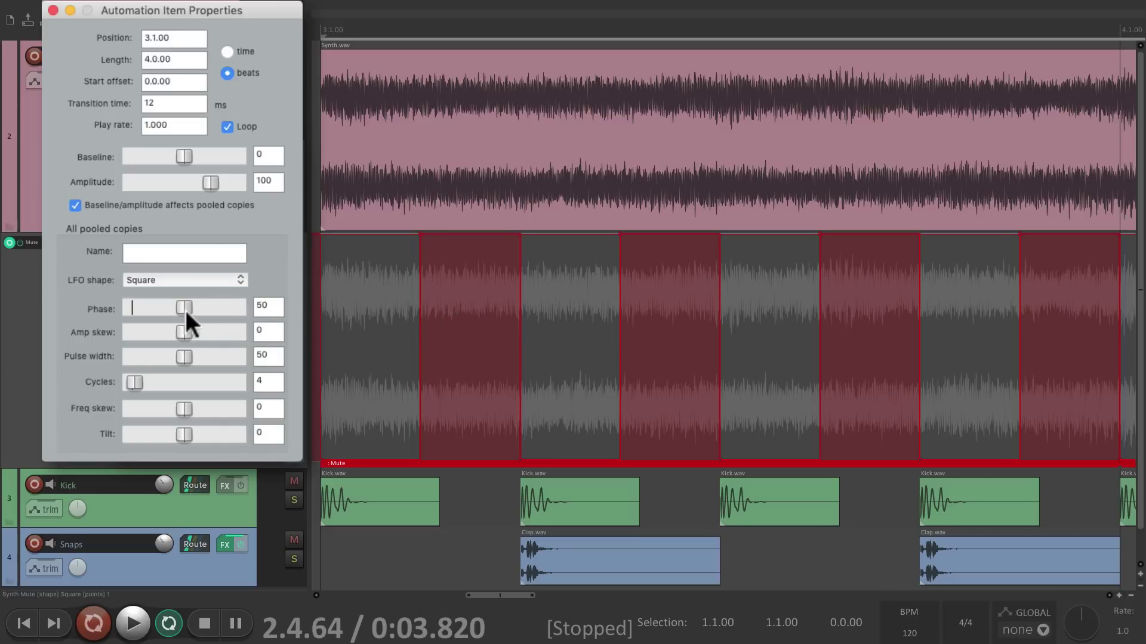
Step: Reset phase to 0 and cycles to 8, then audition pulse widths, settling on 17
left_click_drag(185, 310, 115, 309)
left_click_drag(132, 382, 137, 383)
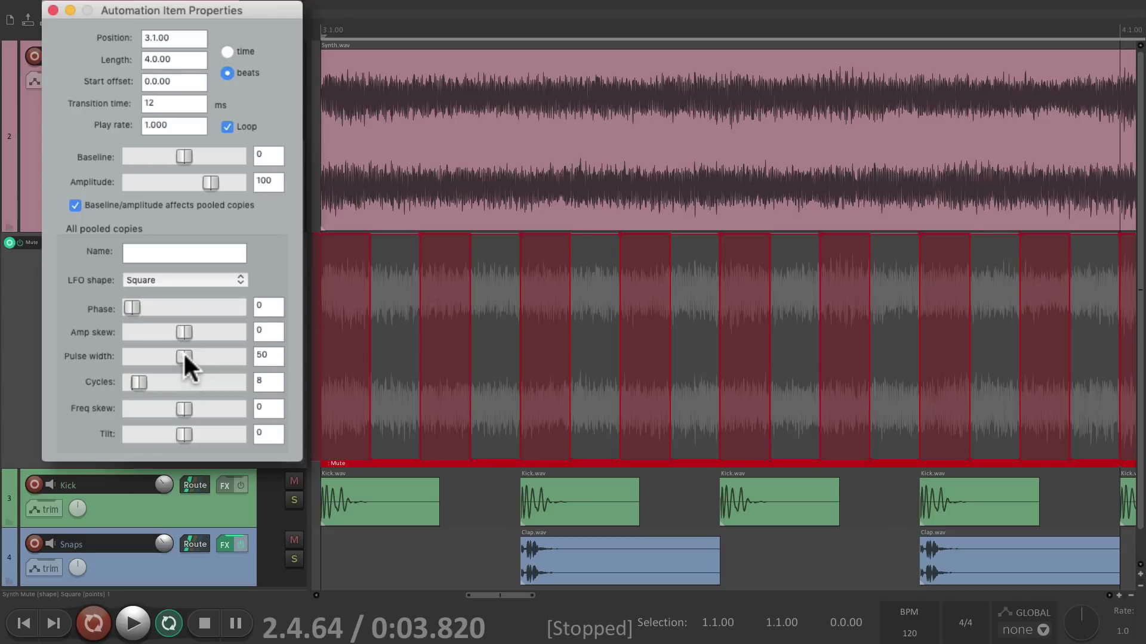
left_click_drag(184, 353, 149, 357)
key("space")
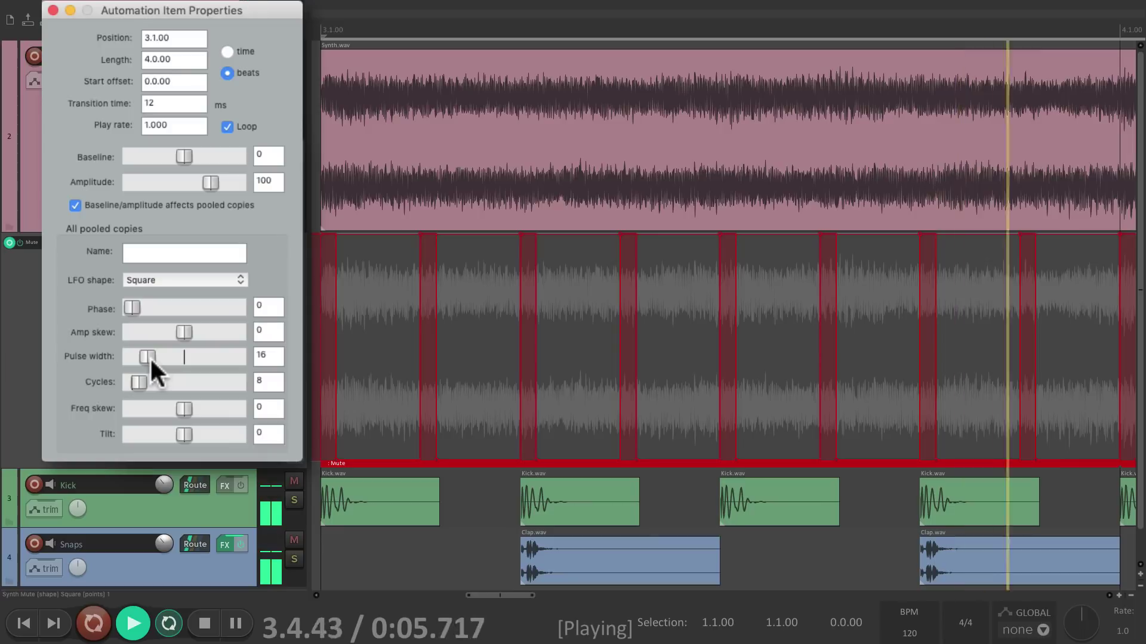
key("space")
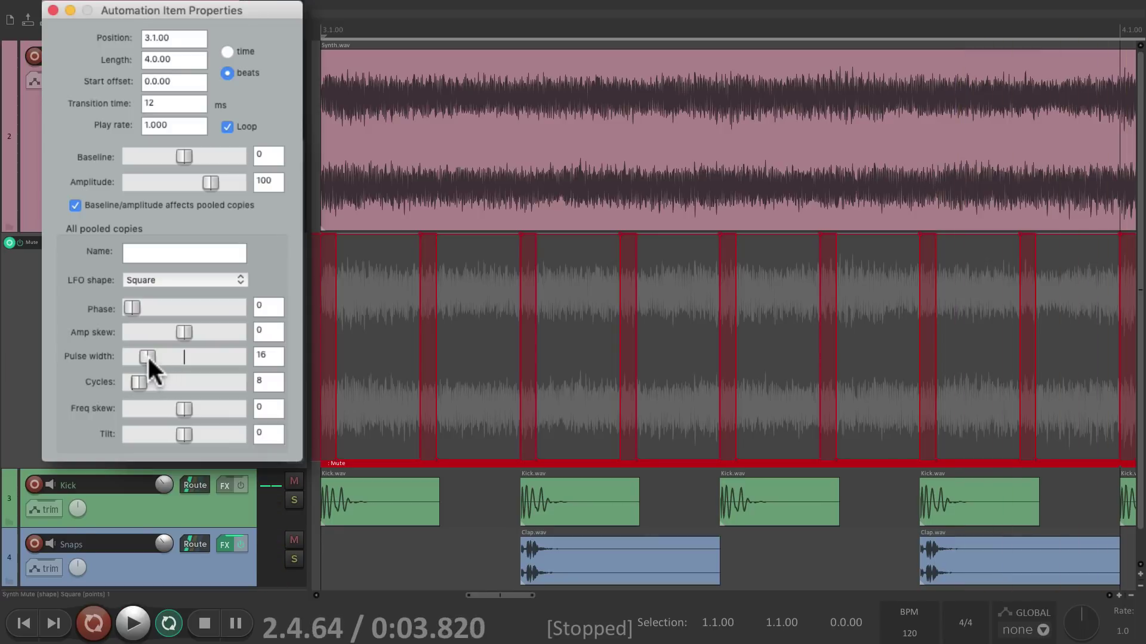
mouse_move(147, 355)
left_mouse_down()
mouse_move(231, 352)
mouse_move(144, 363)
left_mouse_up()
key("space")
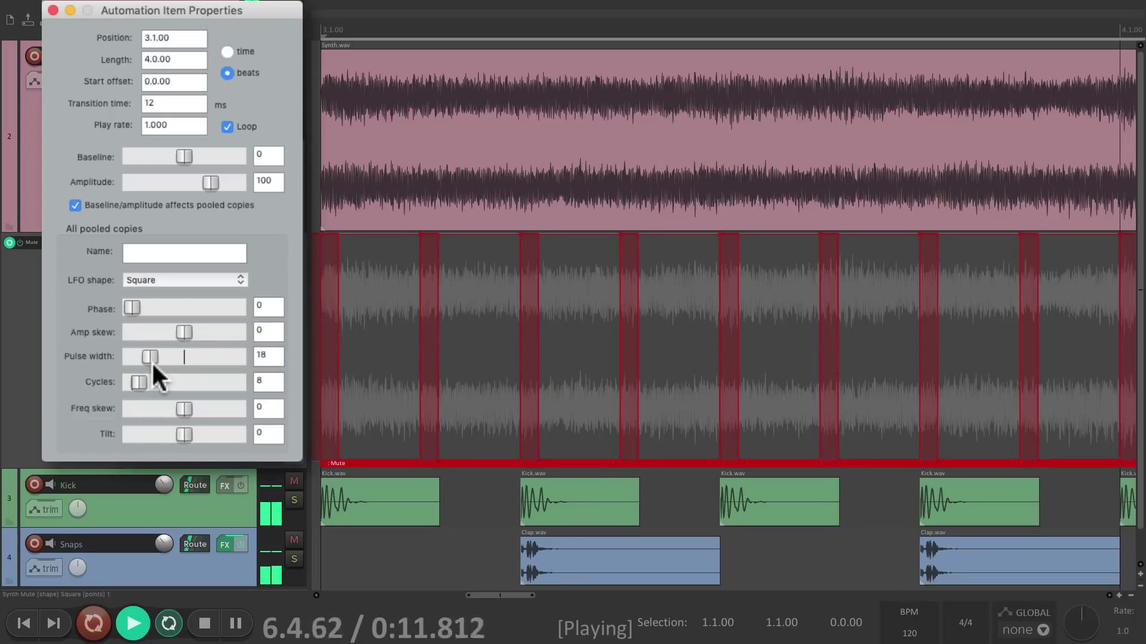
mouse_move(153, 362)
left_mouse_down()
mouse_move(180, 362)
mouse_move(148, 360)
left_mouse_up()
key("space")
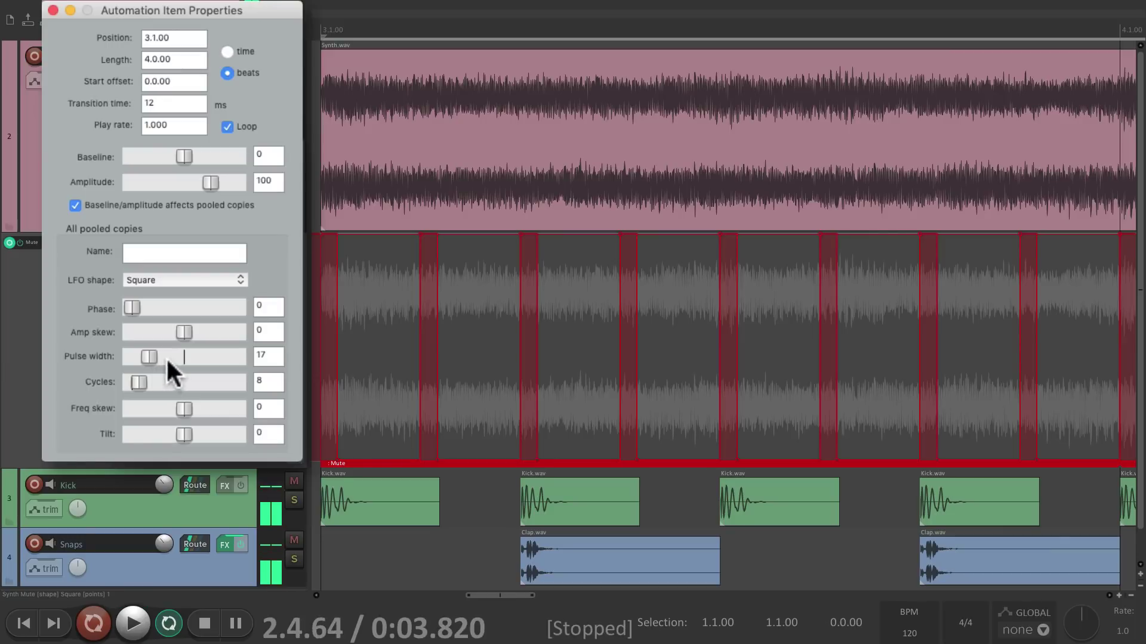
Step: Reset the Mute LFO pulse width to 50, set amp skew to -100, and audition it
double_click(144, 354)
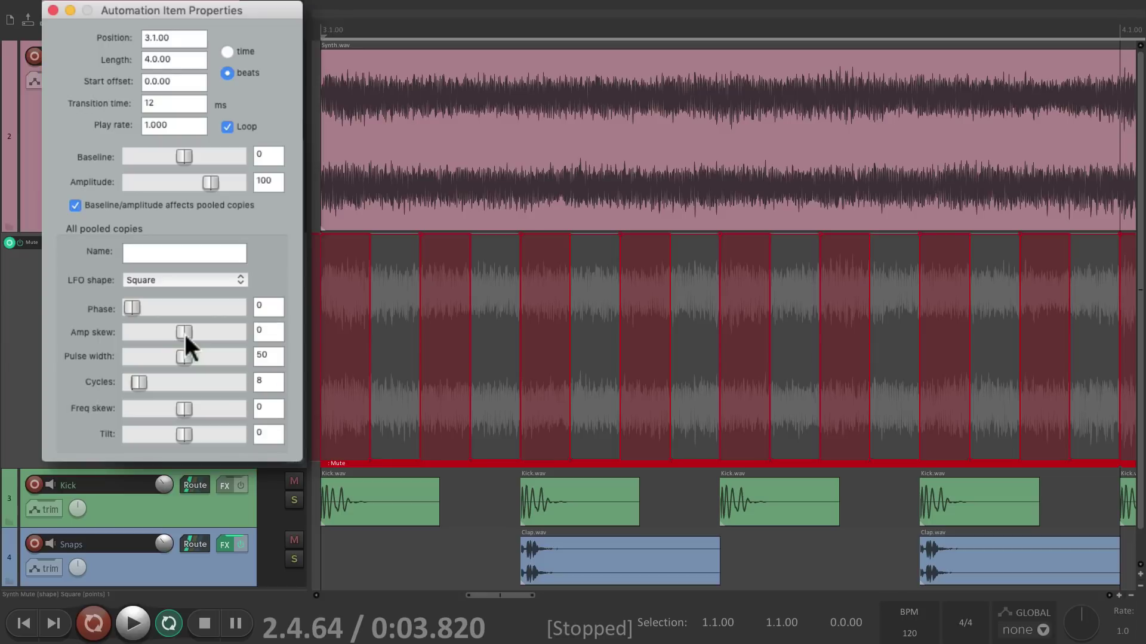
left_click_drag(184, 332, 131, 336)
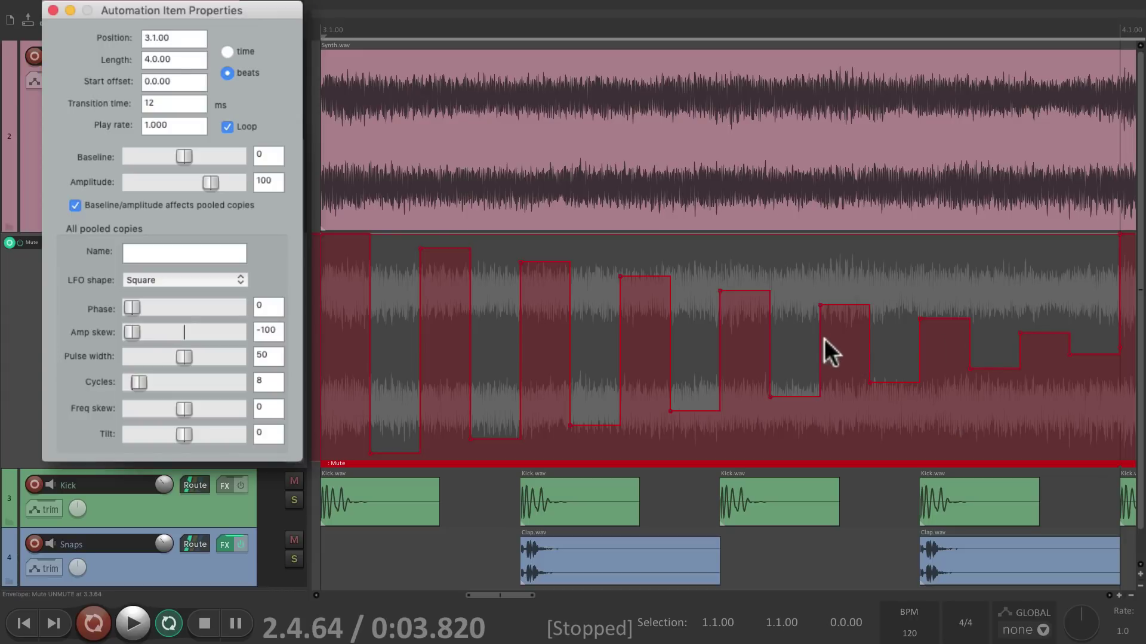
key("space")
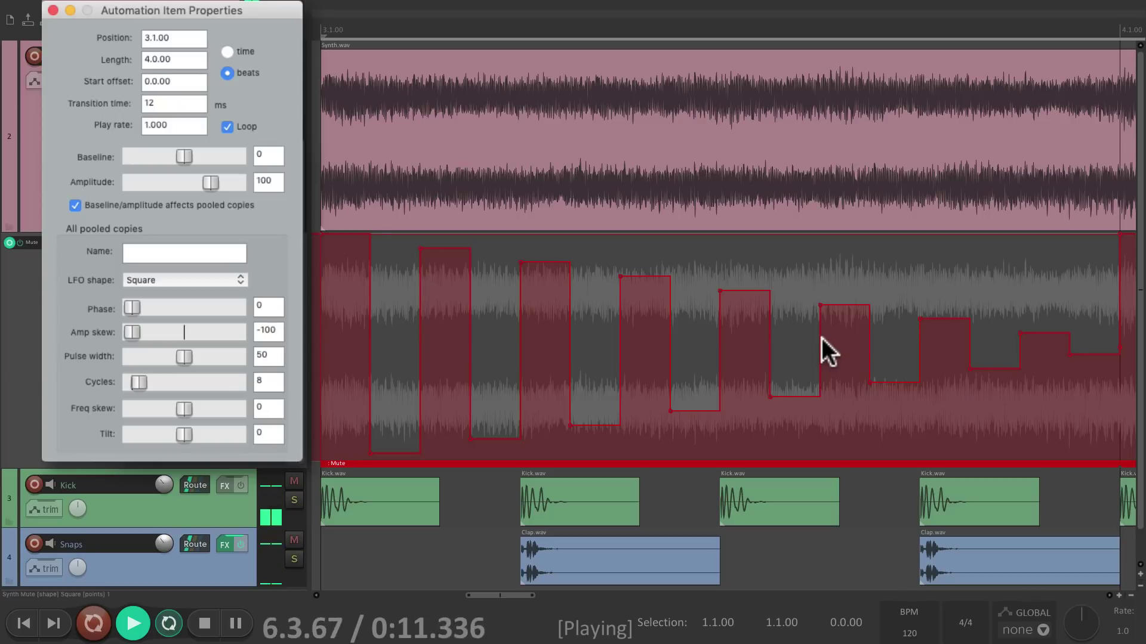
key("space")
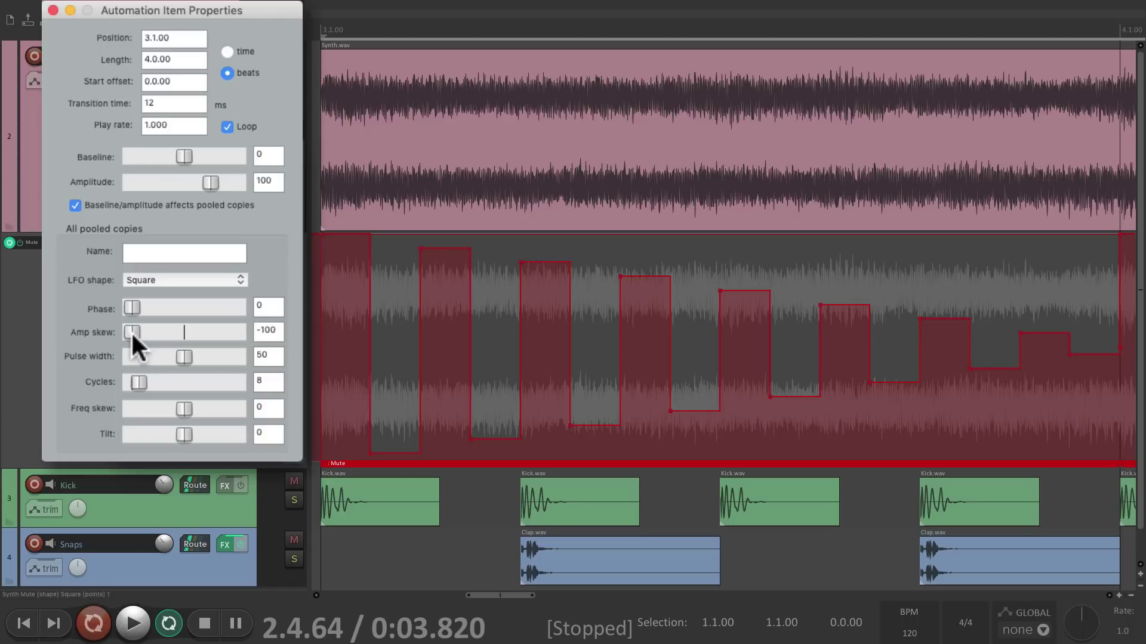
Step: During playback, fine-tune the amp skew through -68, -60 and -66 to a final -83
key("space")
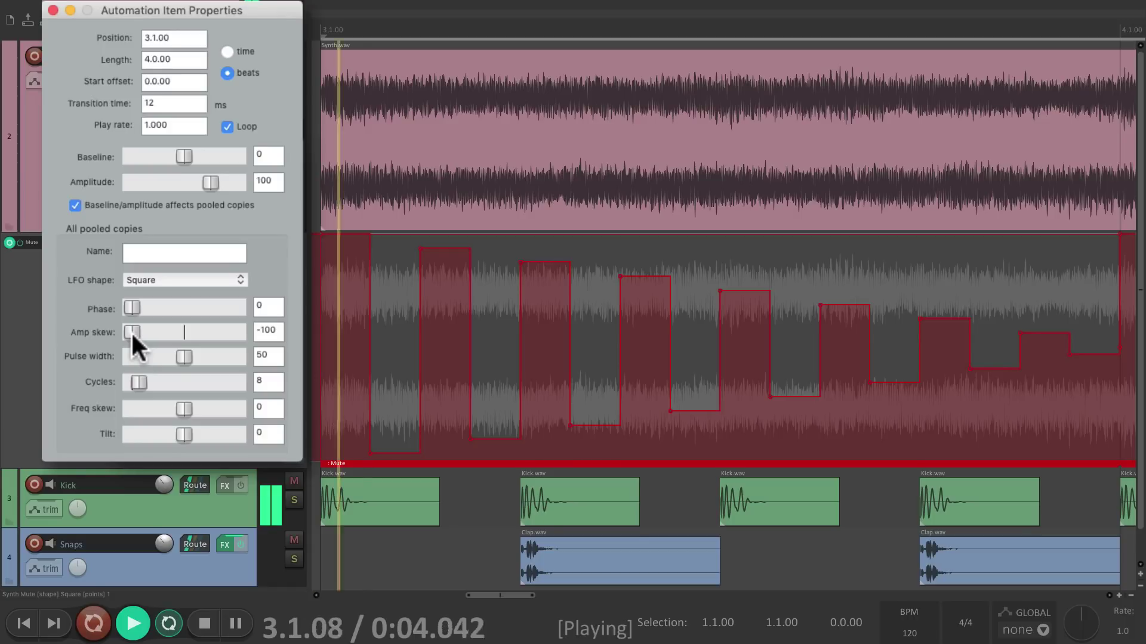
left_click_drag(130, 330, 148, 332)
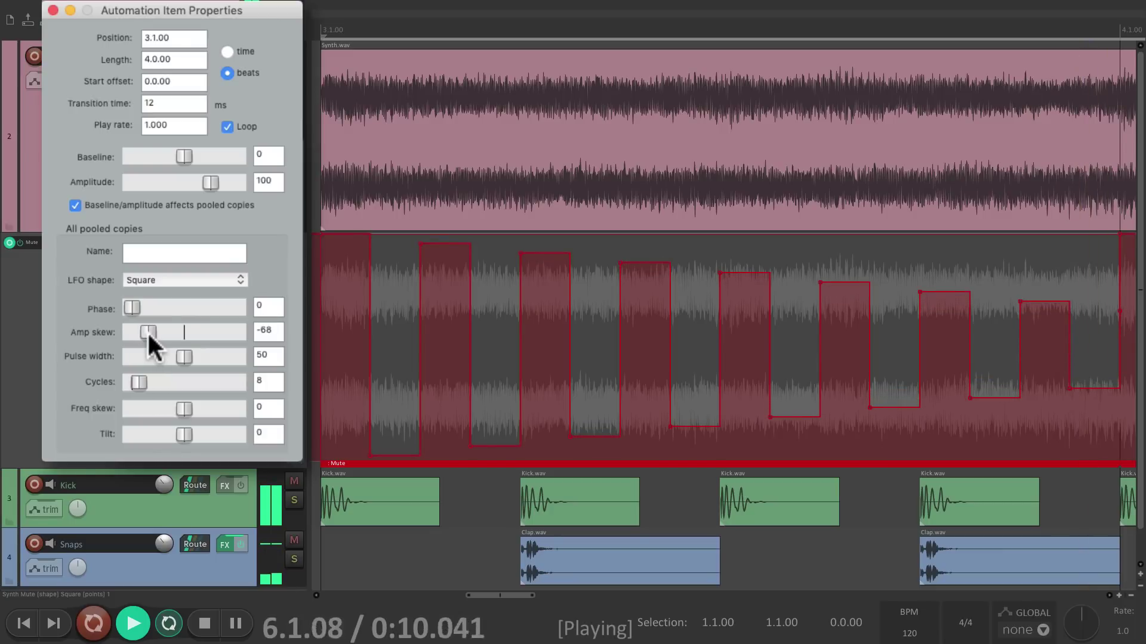
left_click_drag(147, 330, 152, 332)
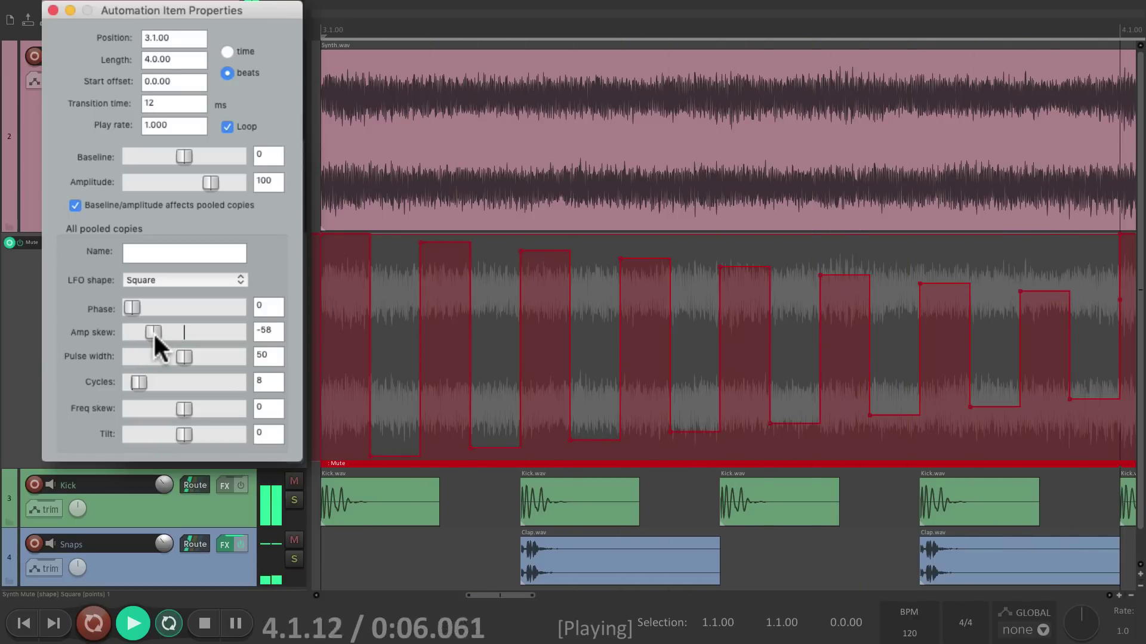
left_click_drag(152, 332, 148, 331)
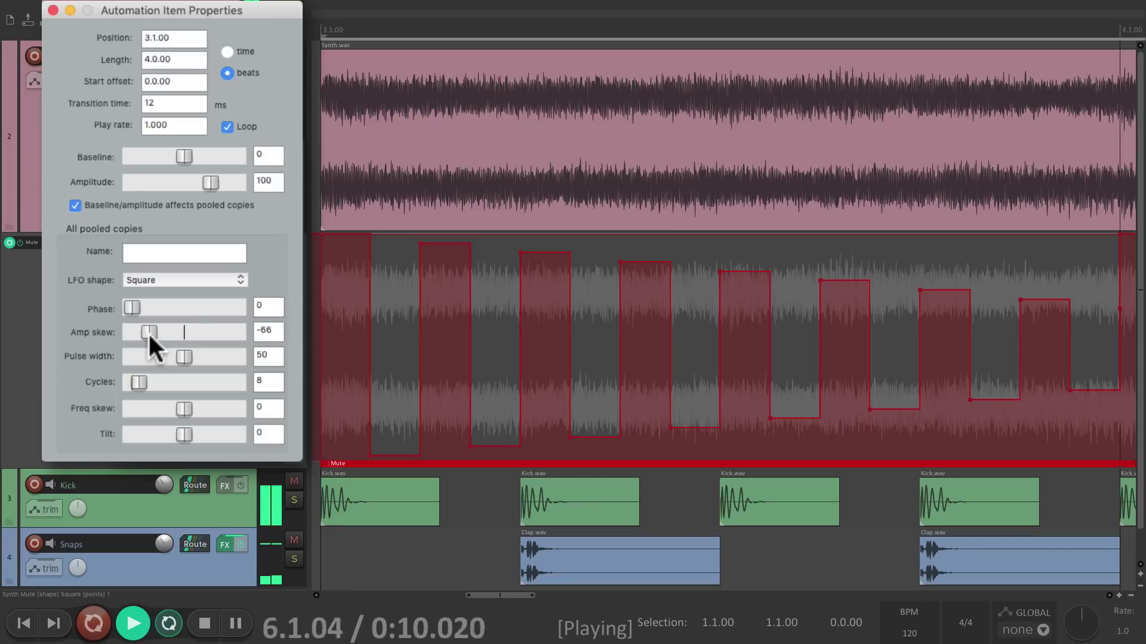
left_click_drag(148, 332, 140, 334)
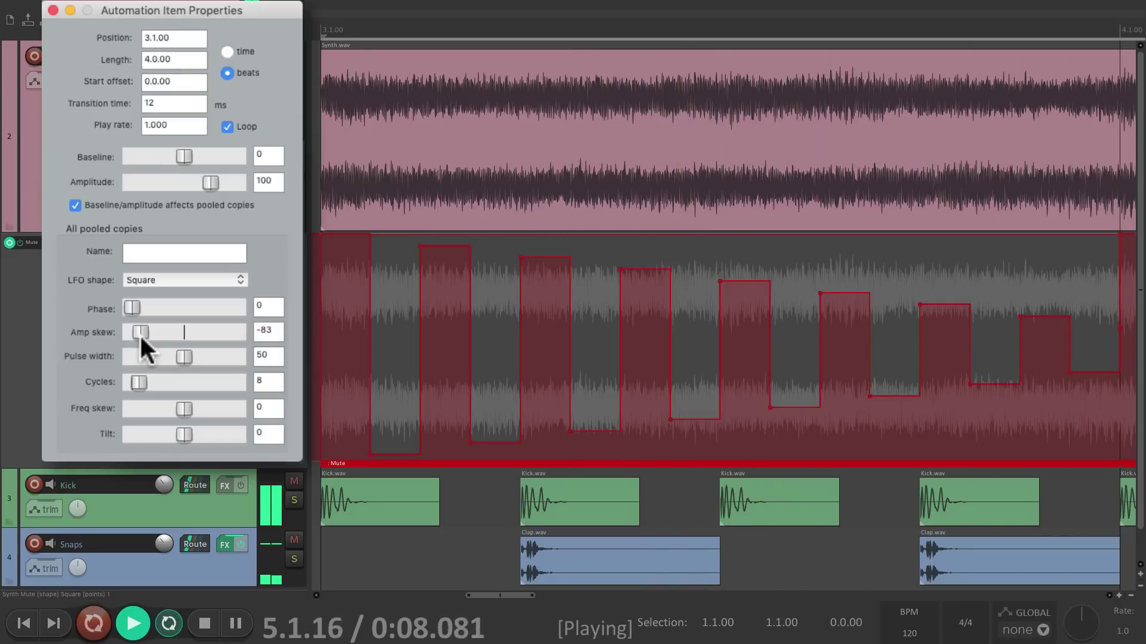
Step: Reset amp skew to 0, then raise it to 100 and audition the rising pulses
key("space")
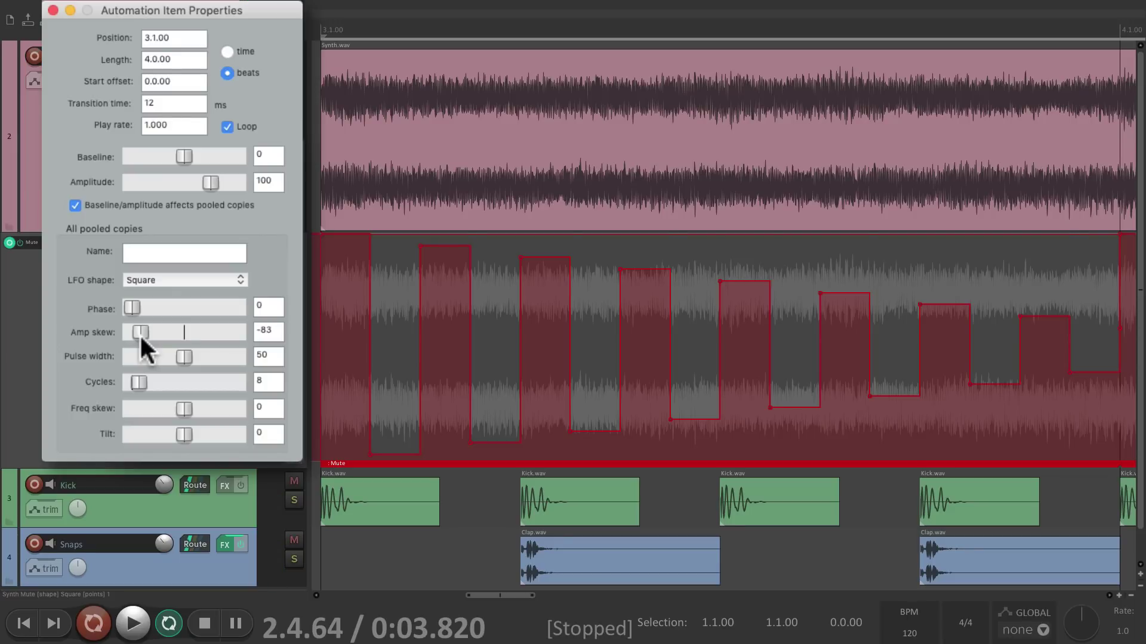
double_click(140, 333)
left_click_drag(185, 332, 244, 333)
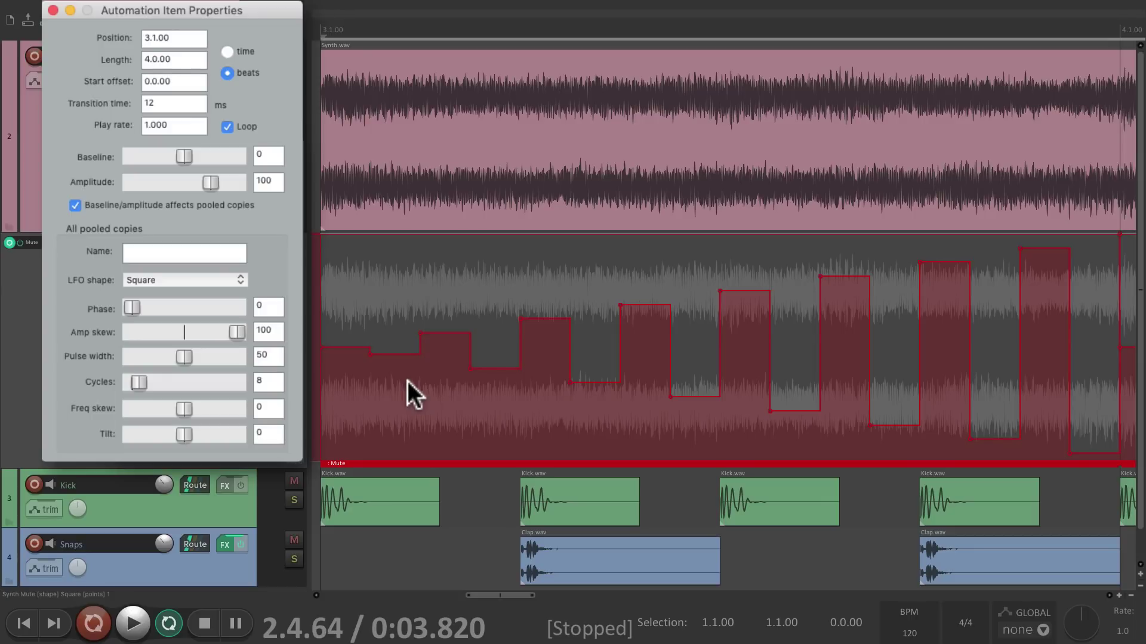
key("space")
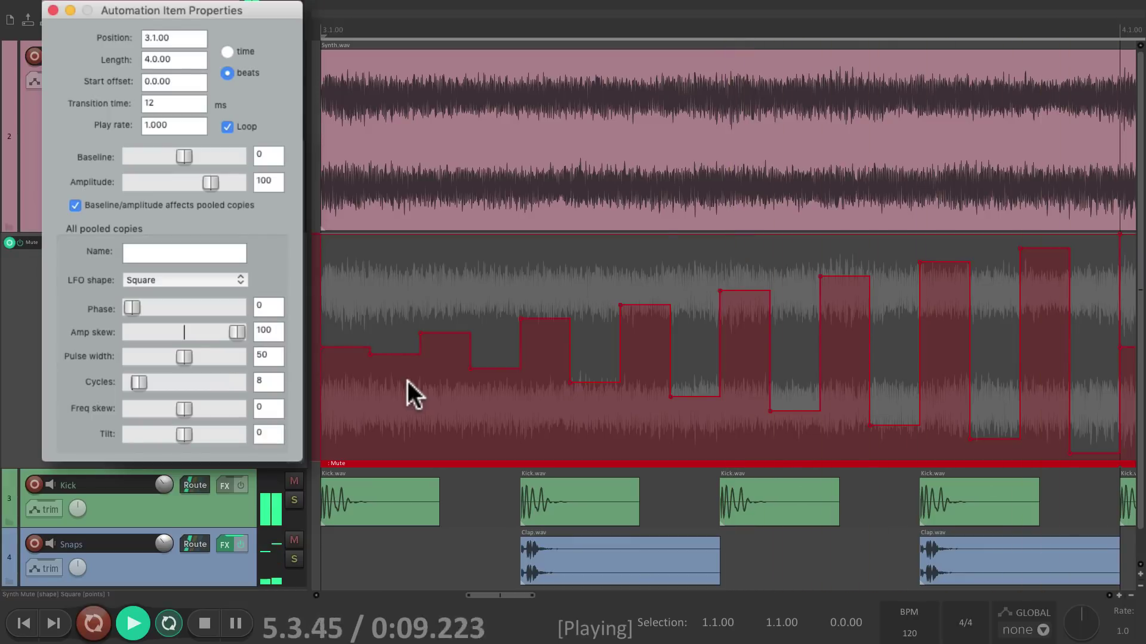
key("space")
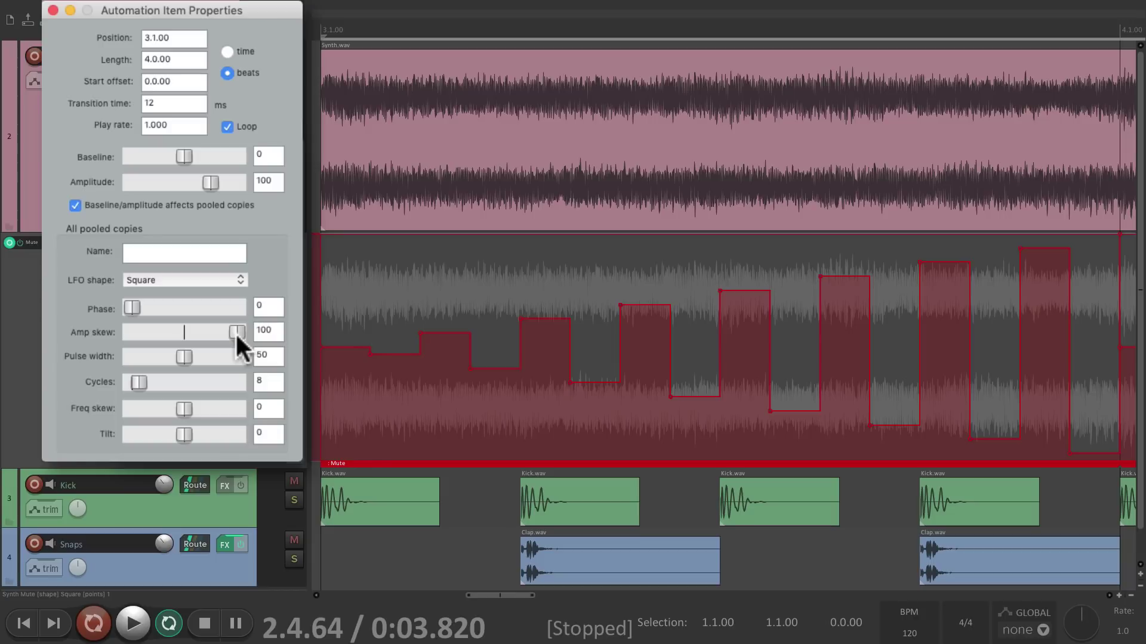
Step: While playing, try amp skews of about 70, 60, 74 and -68, then reset it to 0
key("space")
left_click_drag(235, 332, 219, 335)
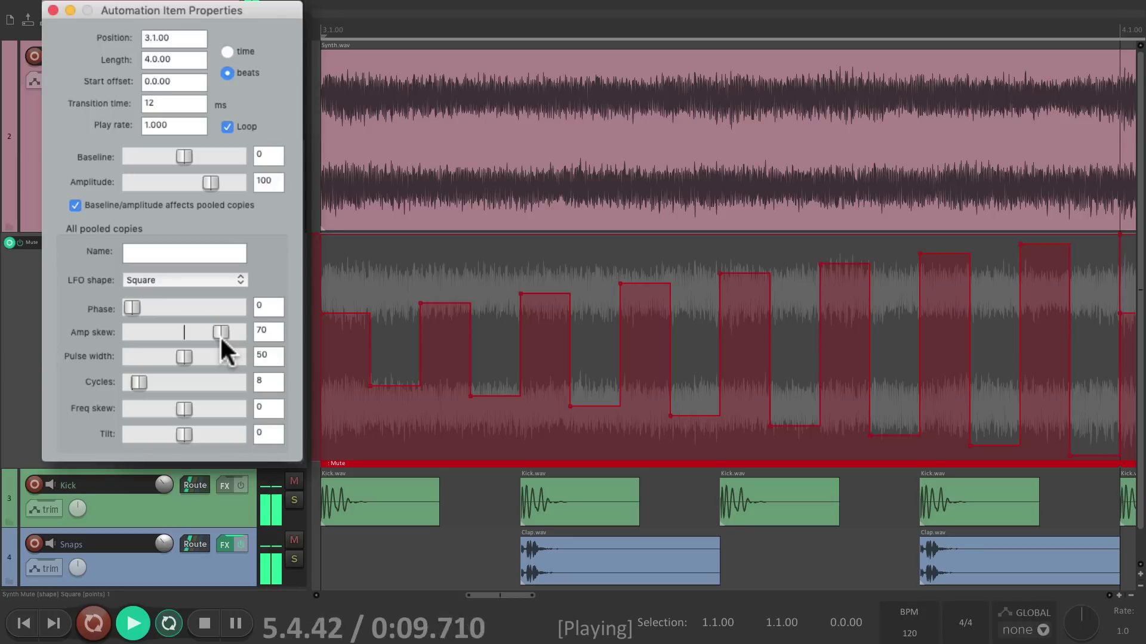
left_click_drag(220, 335, 213, 334)
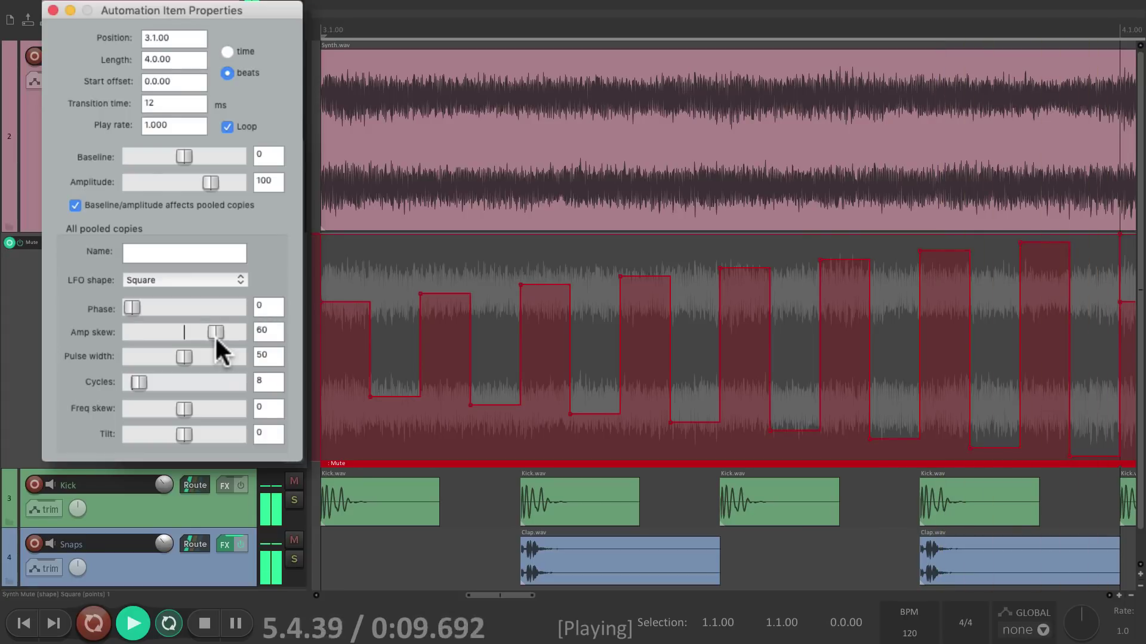
left_click_drag(215, 337, 118, 338)
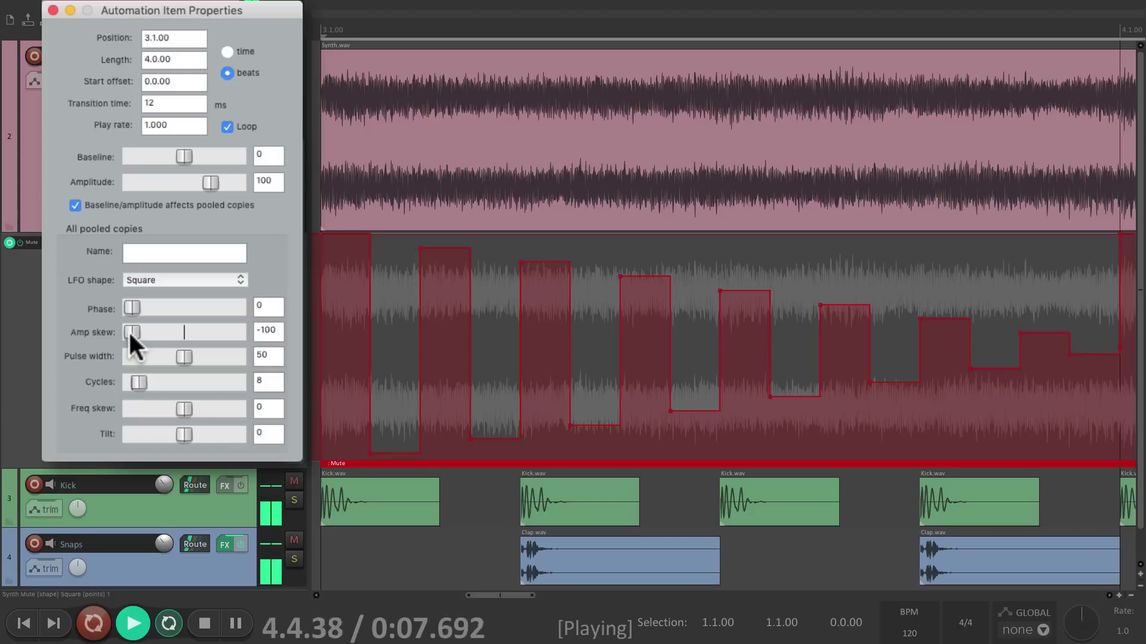
left_click_drag(131, 332, 146, 333)
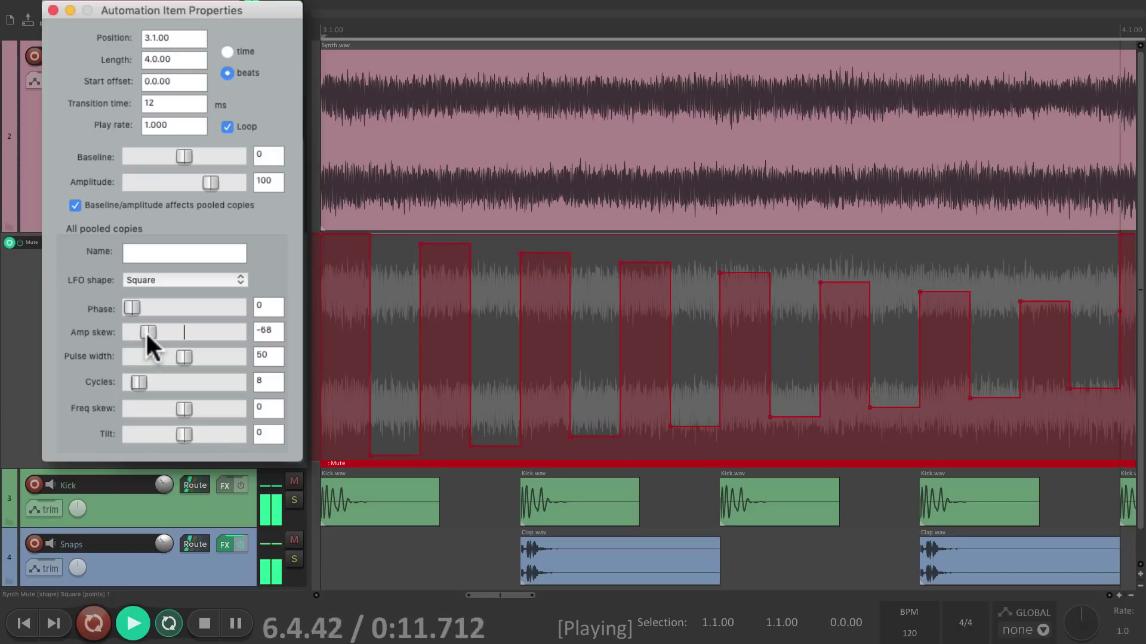
double_click(145, 332)
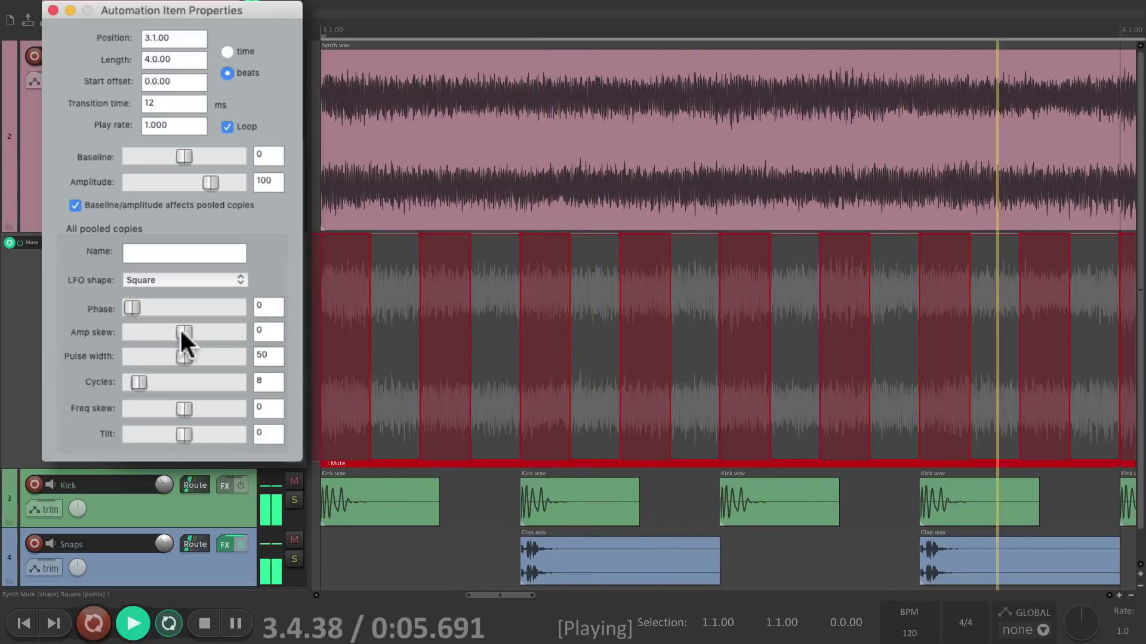
Step: Audition the square LFO at 16 cycles, then at 12 cycles
key("space")
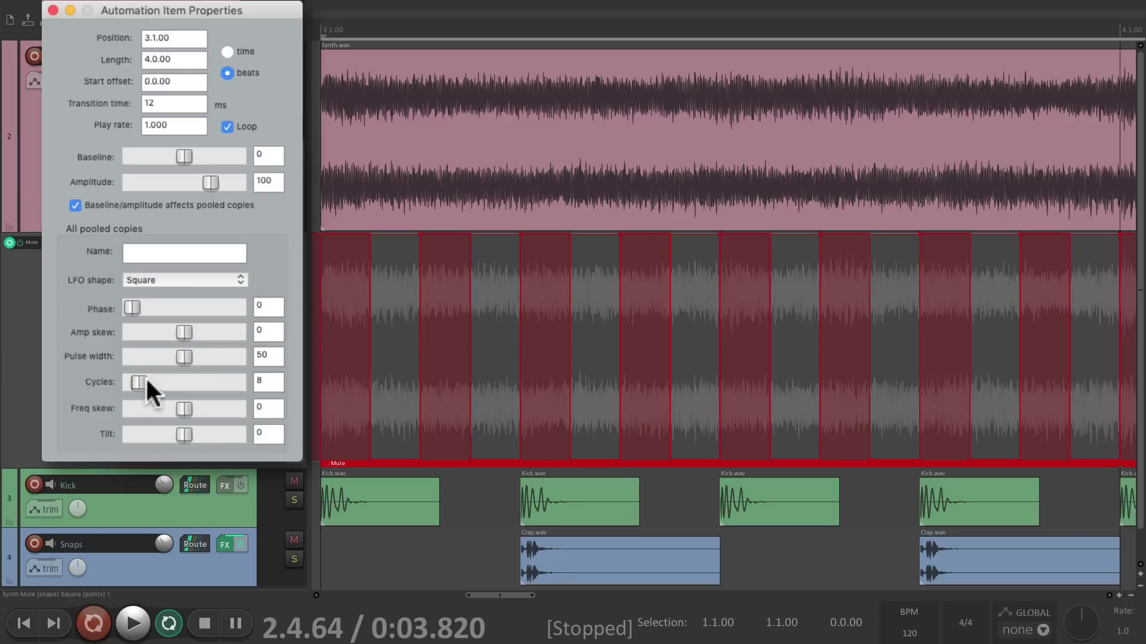
left_click_drag(142, 380, 149, 382)
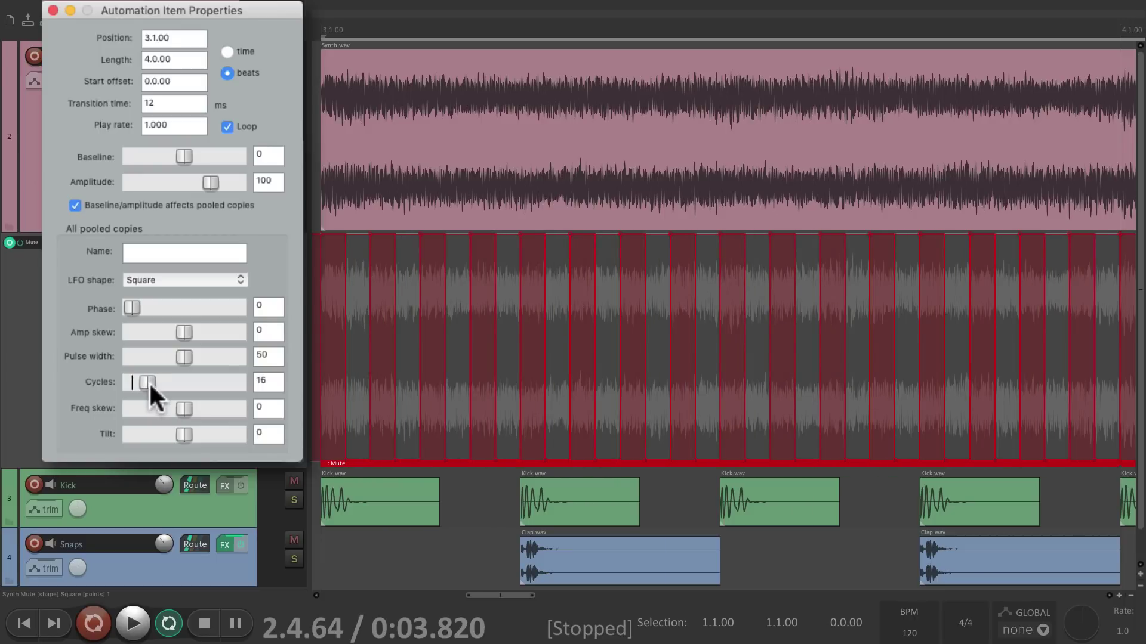
key("space")
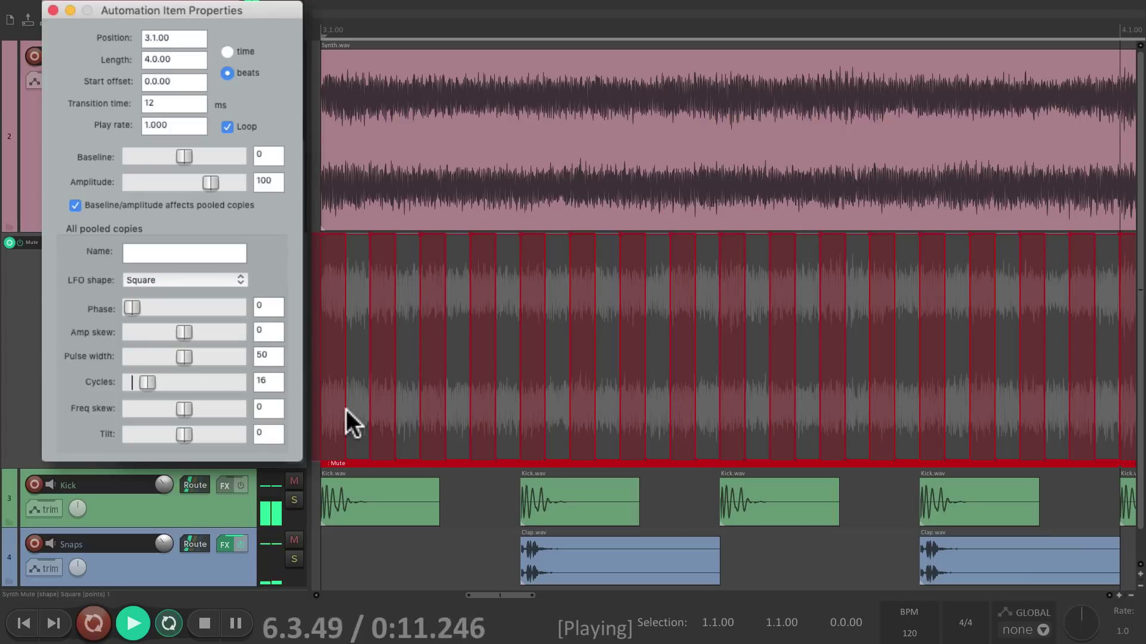
key("space")
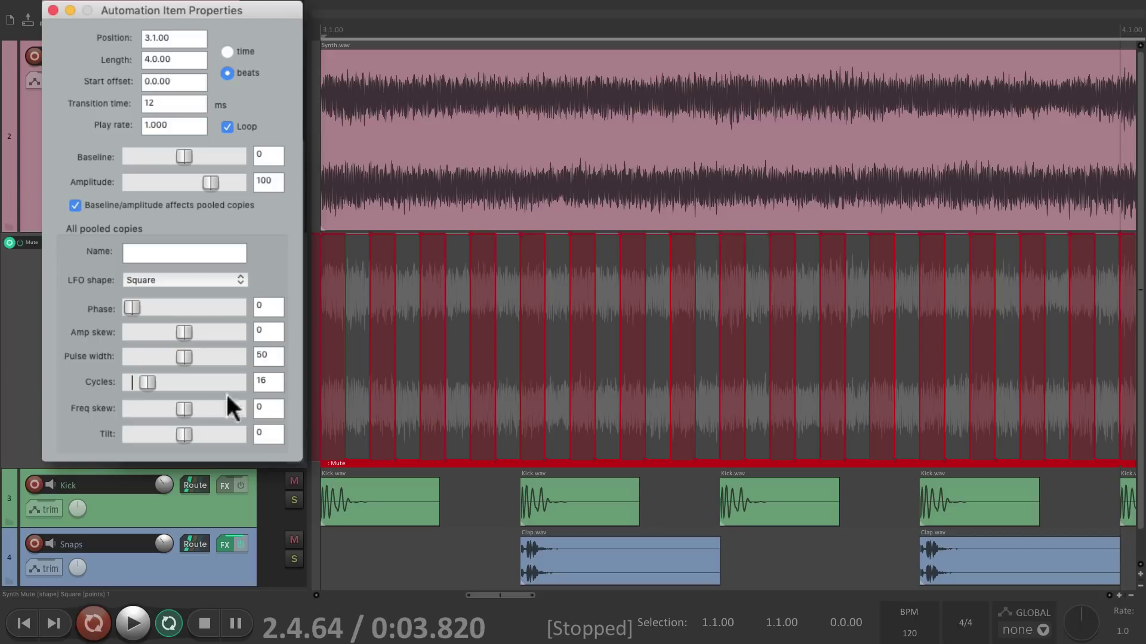
left_click_drag(147, 384, 142, 383)
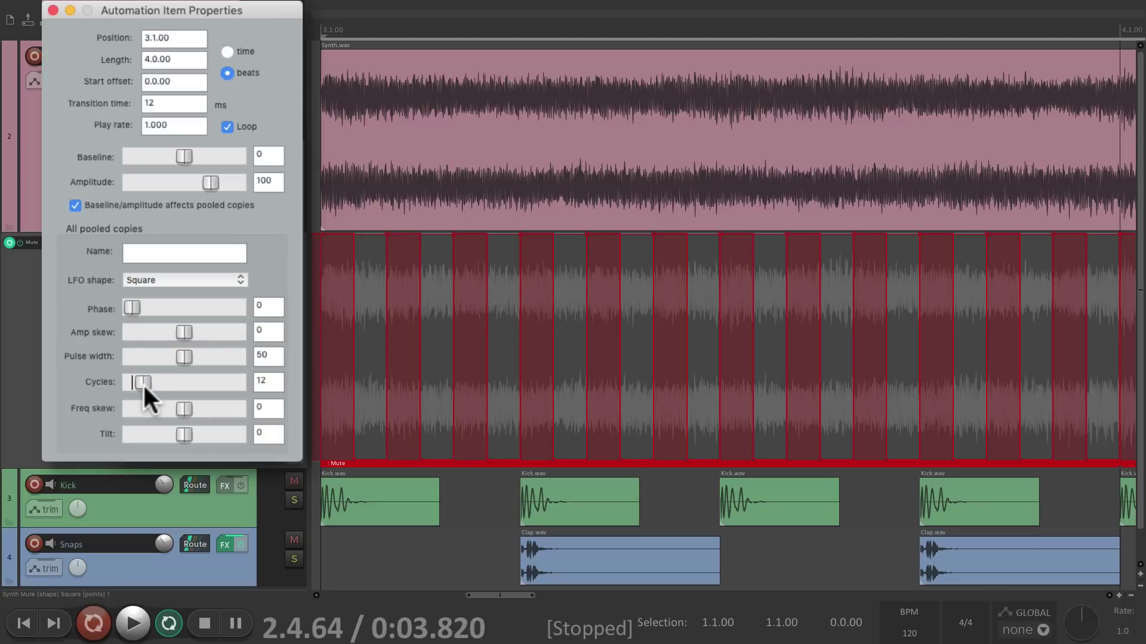
key("space")
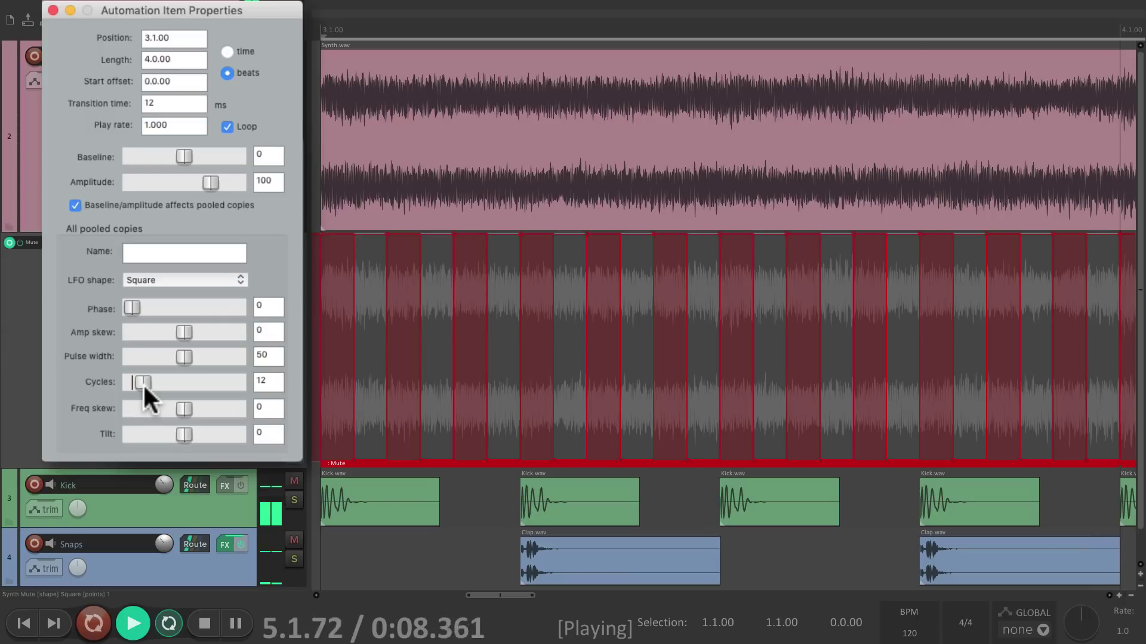
key("space")
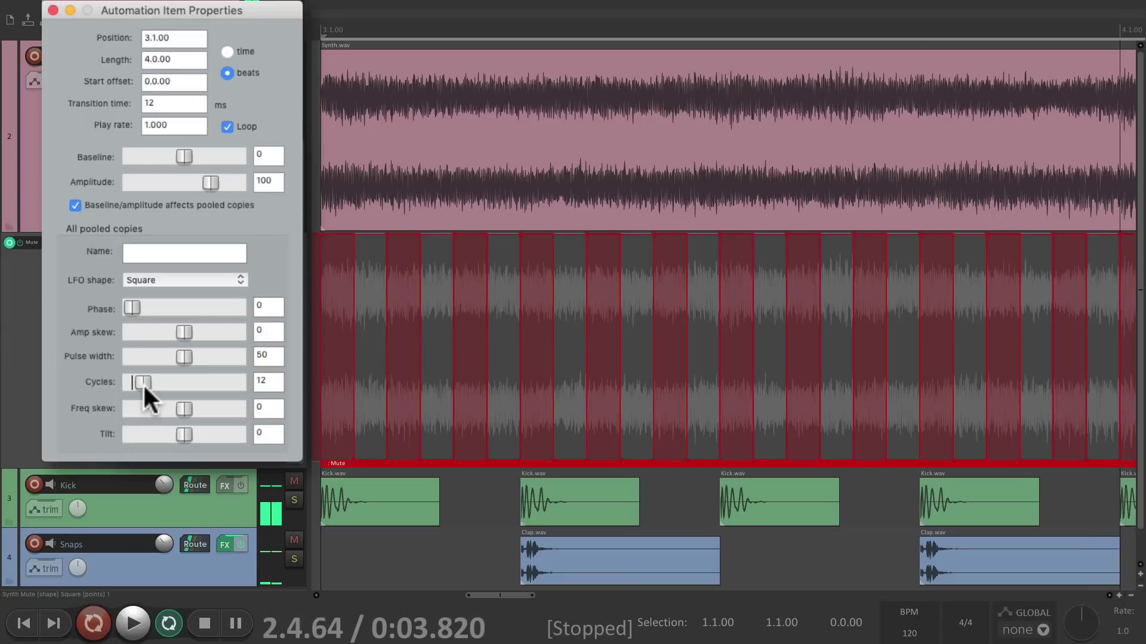
Step: Set the LFO cycles to 6, then 10, then 16, auditioning the chopped synth in between
left_click_drag(142, 383, 136, 388)
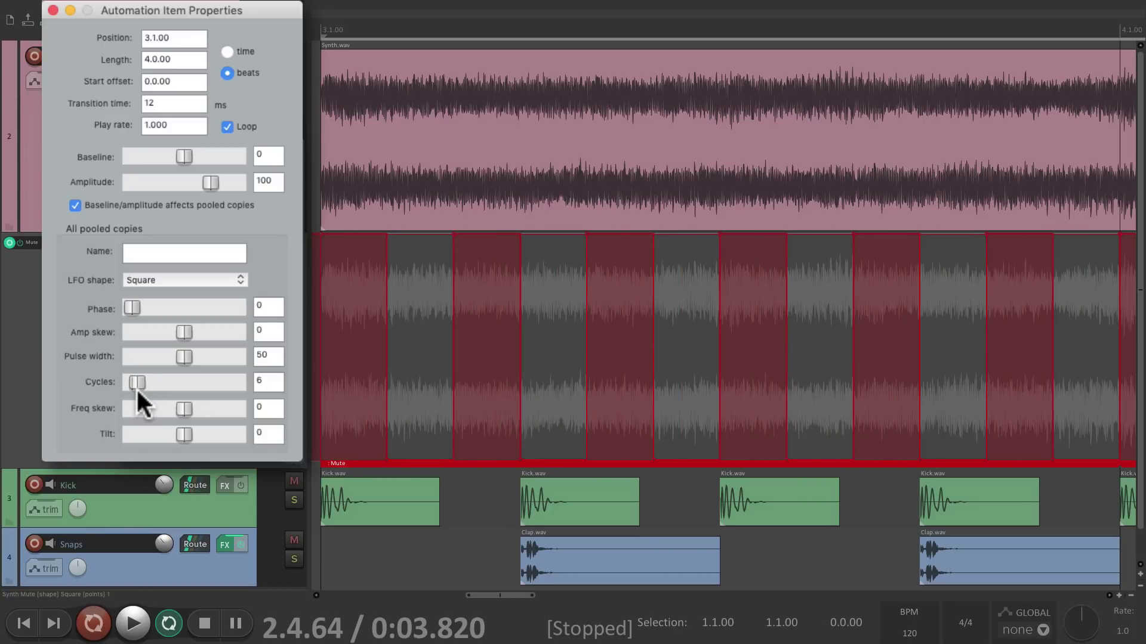
key("space")
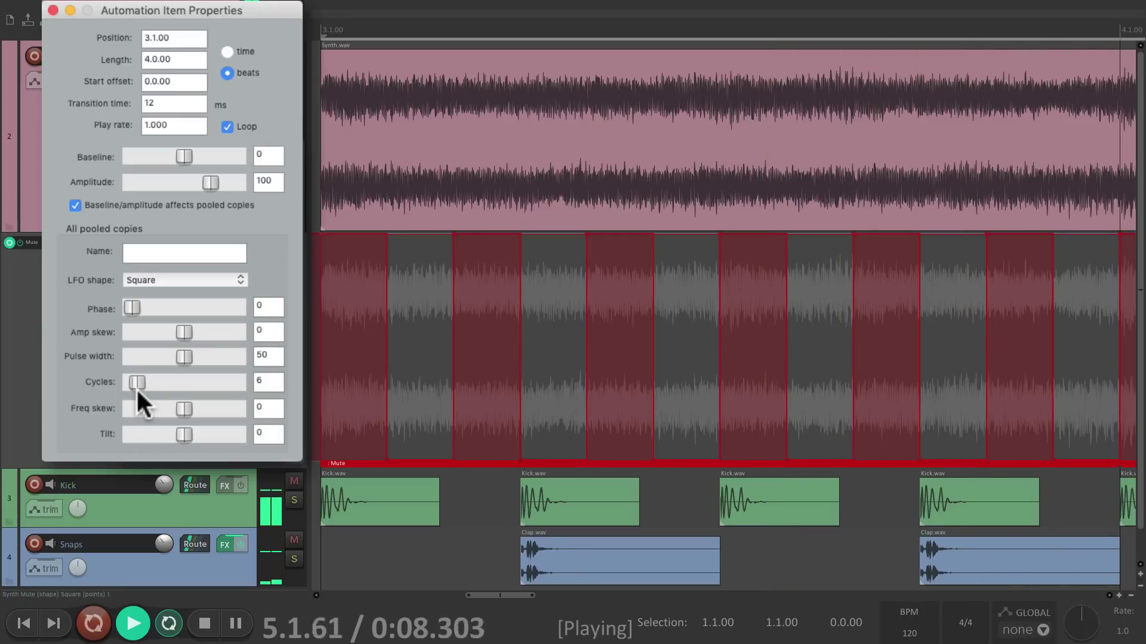
key("space")
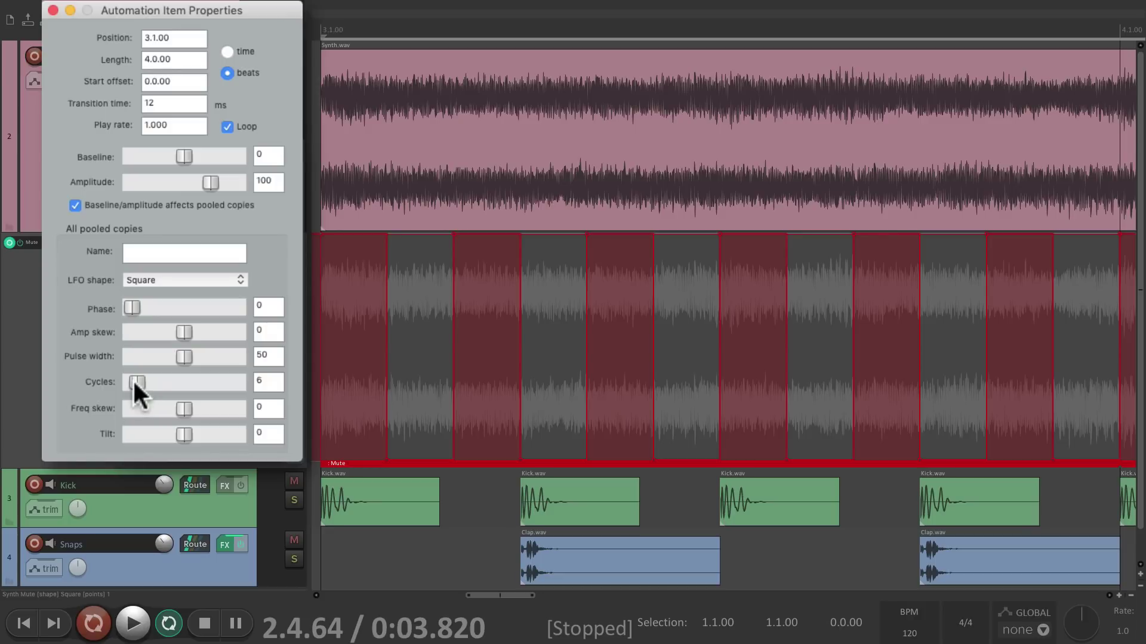
left_click_drag(133, 383, 138, 383)
key("space")
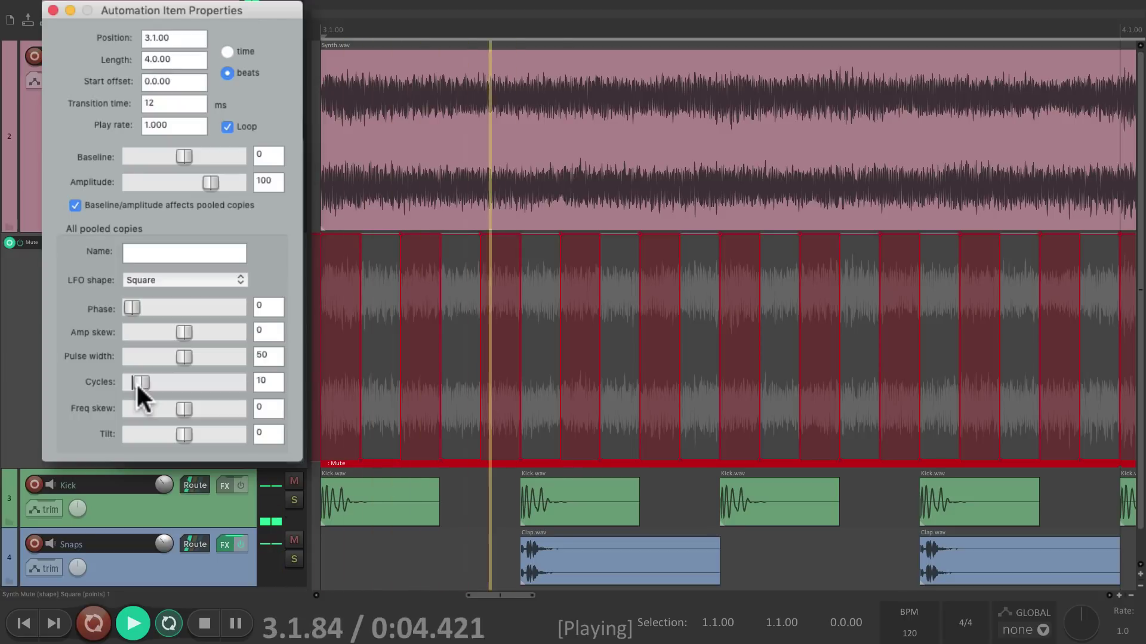
key("space")
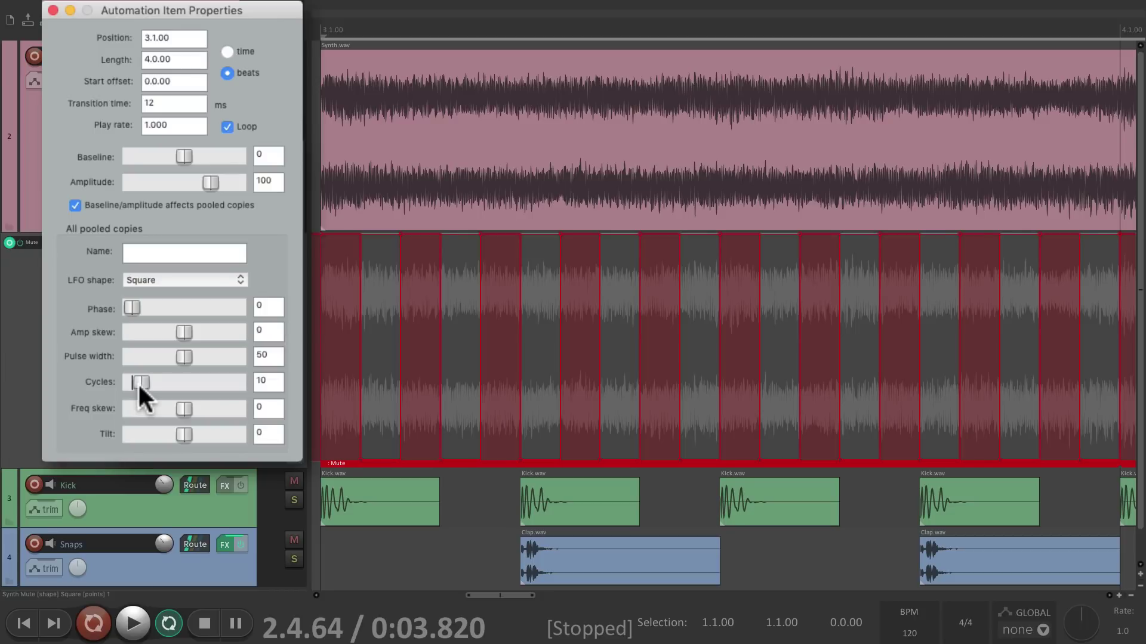
left_click_drag(138, 382, 144, 383)
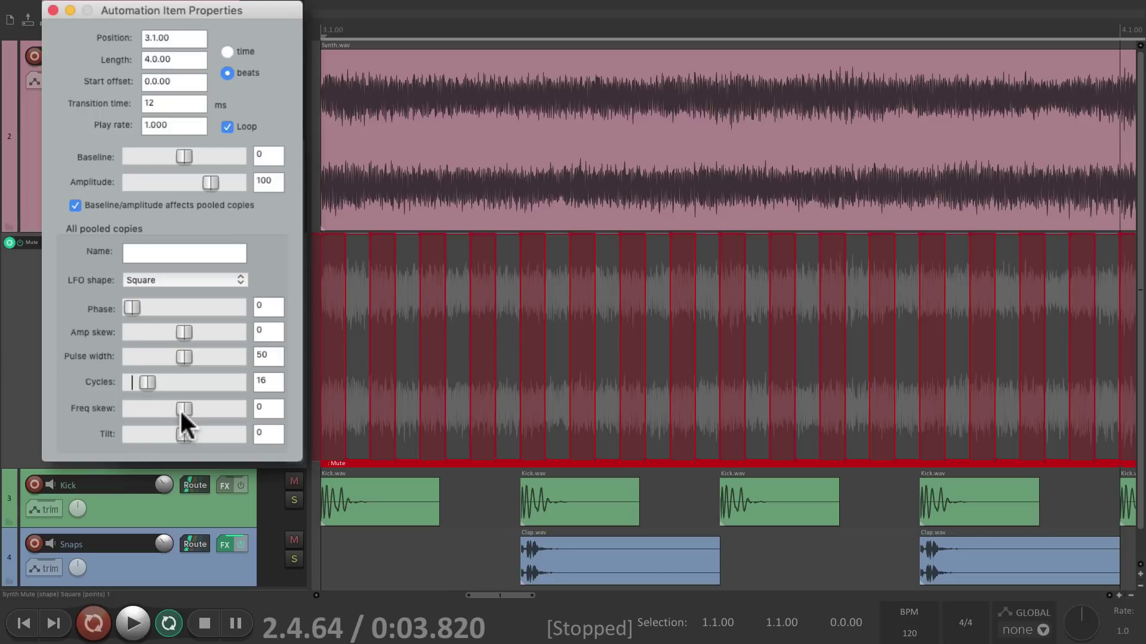
Step: Try freq skews of -100 and -50, then settle at 50 and audition the crowding pulses
left_click_drag(181, 409, 121, 412)
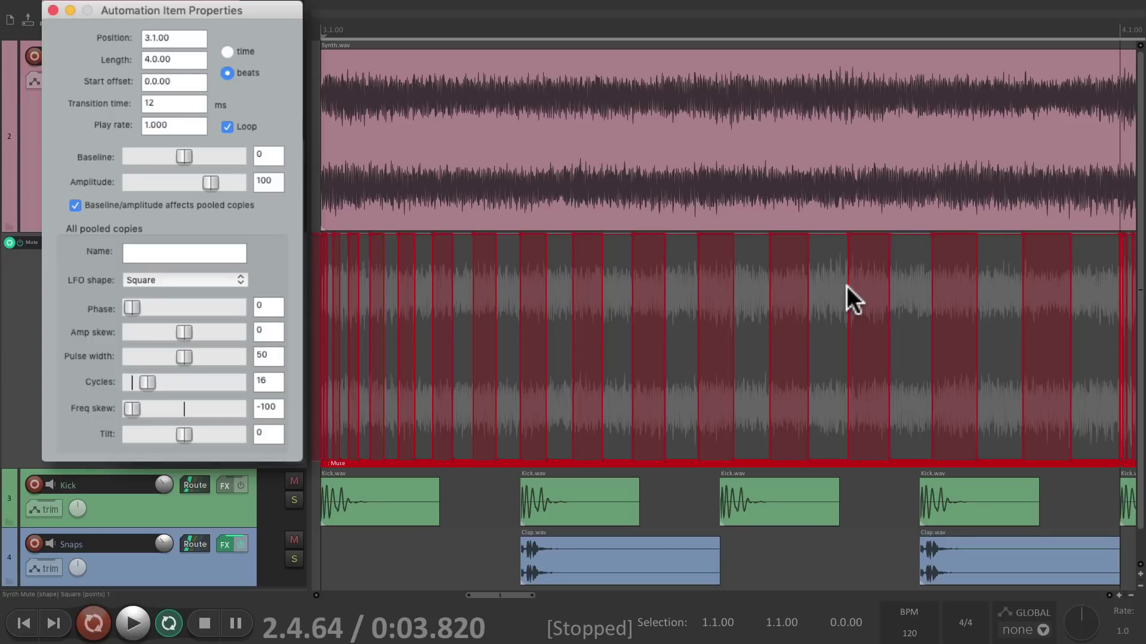
left_click_drag(132, 409, 157, 407)
key("space")
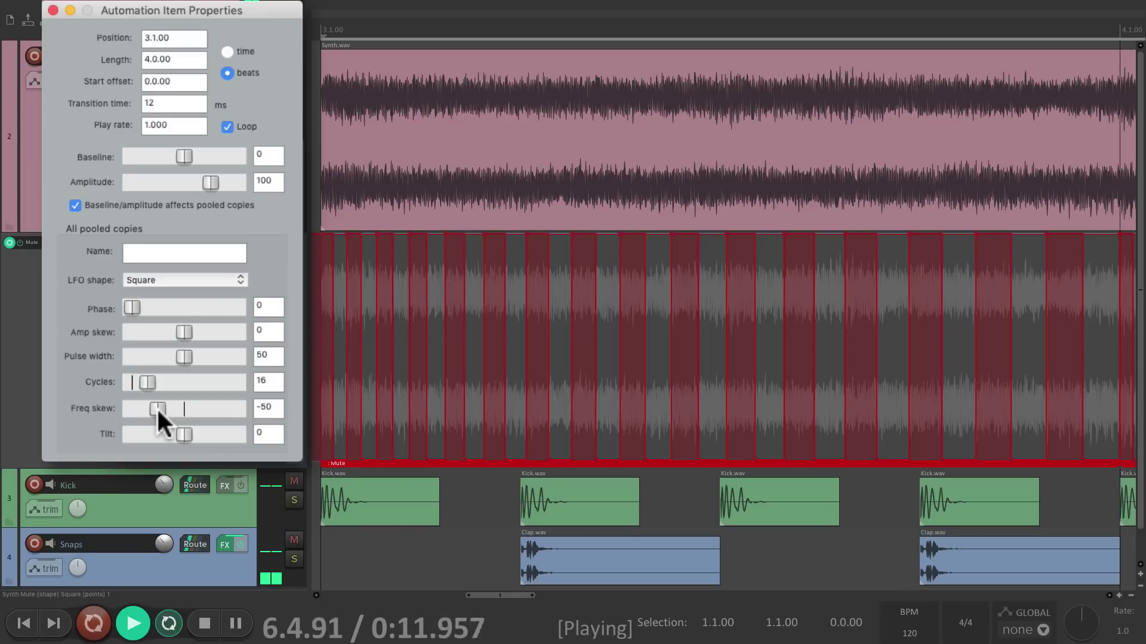
key("space")
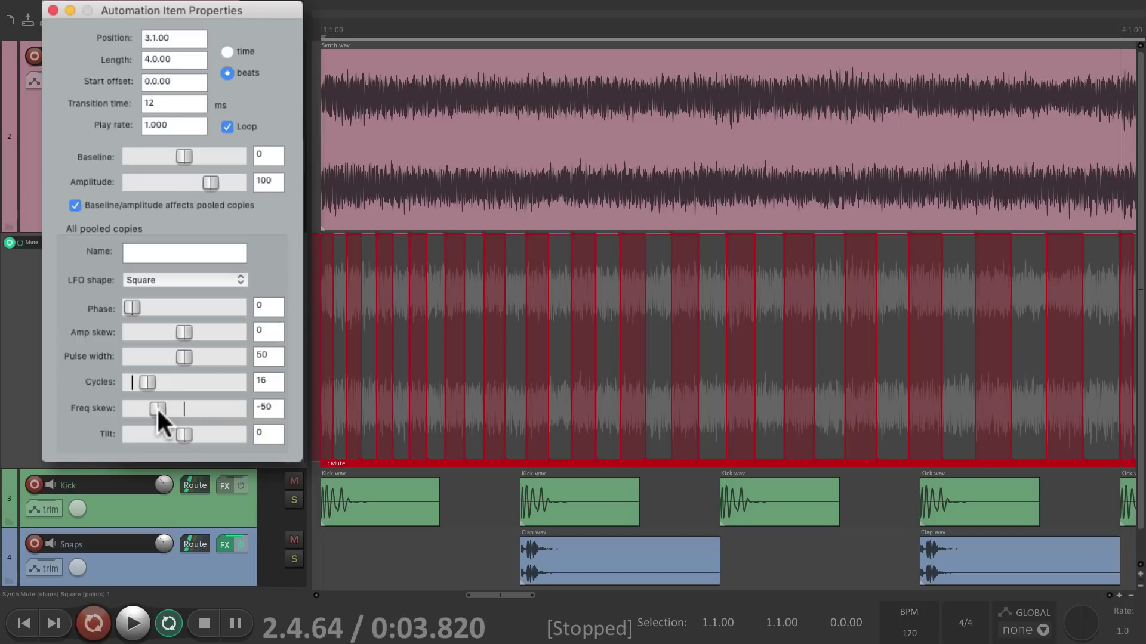
left_click_drag(156, 407, 210, 409)
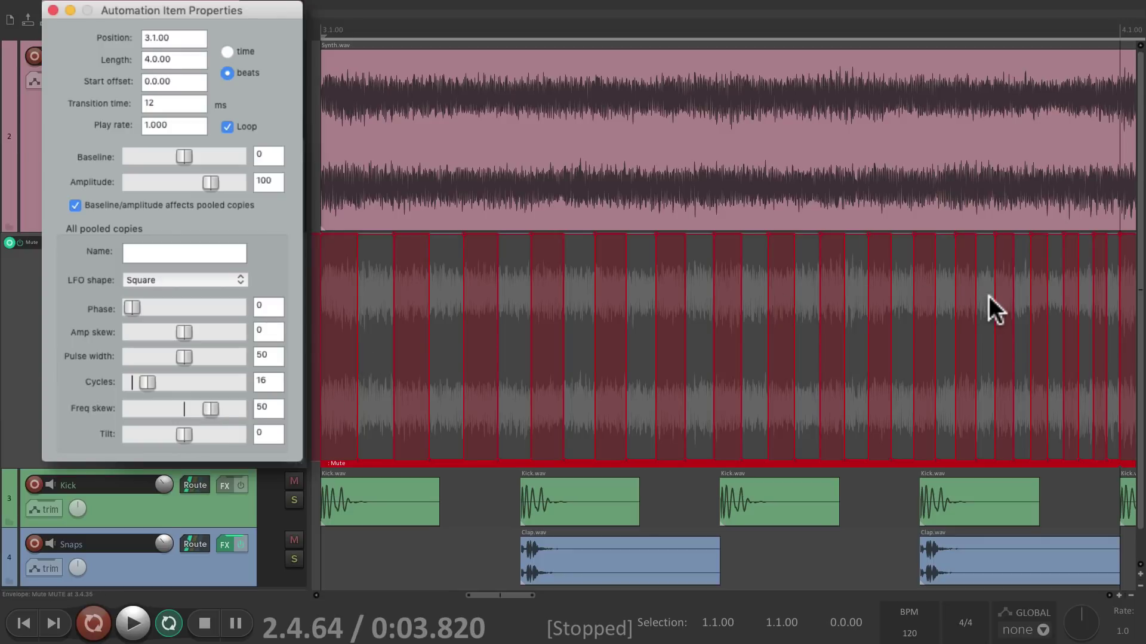
key("space")
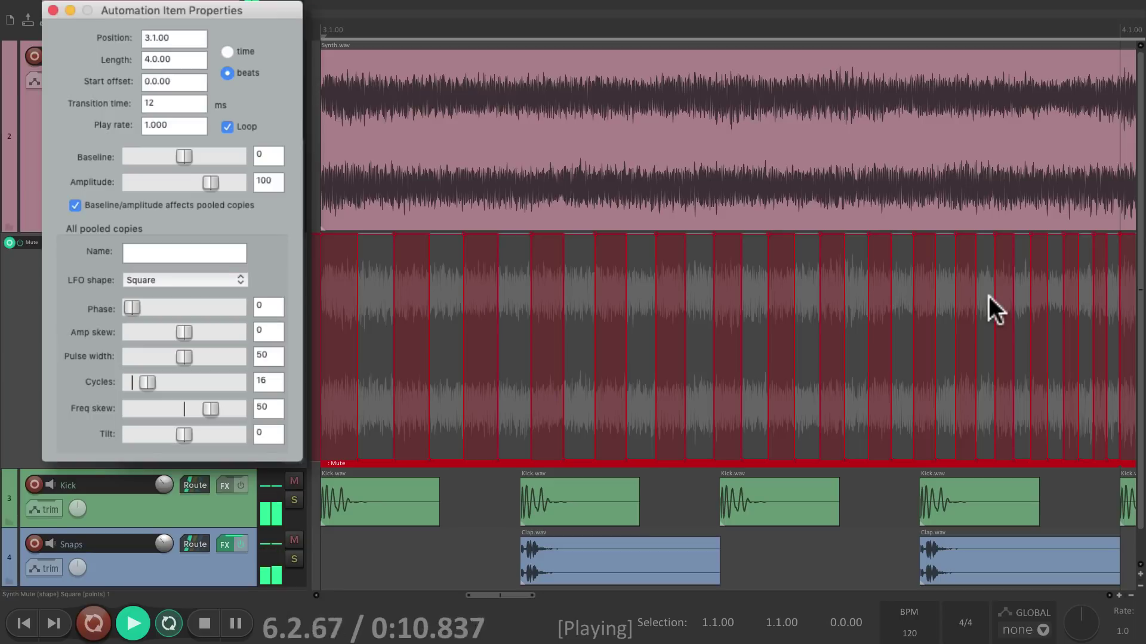
key("space")
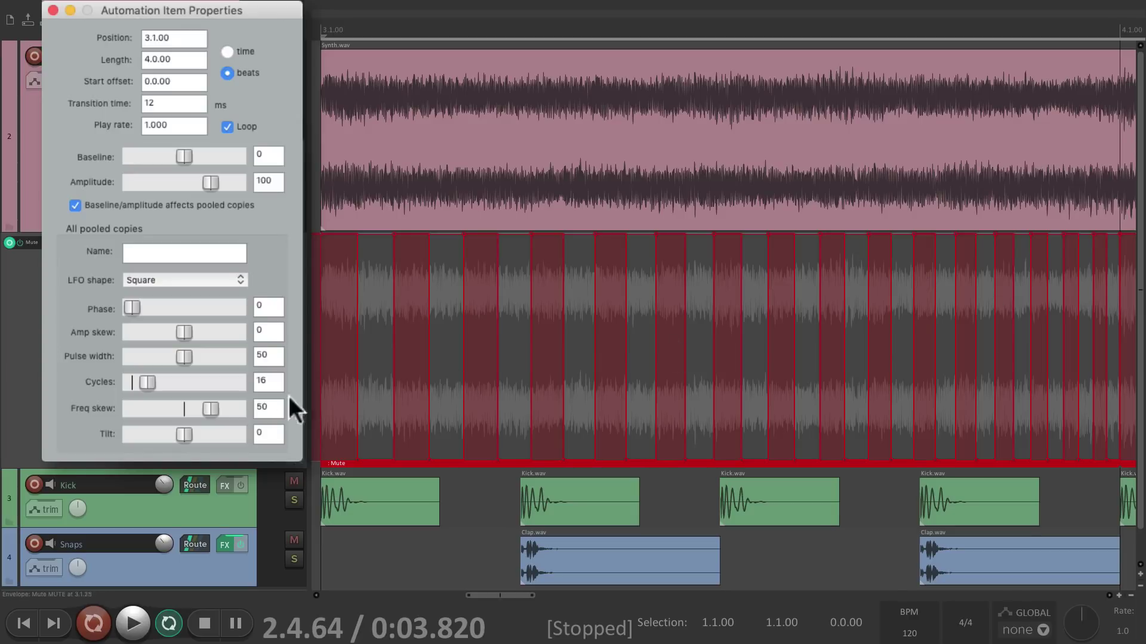
Step: Reset the Mute LFO freq skew to 0 and listen to the 16 evenly spaced pulses
double_click(205, 407)
key("space")
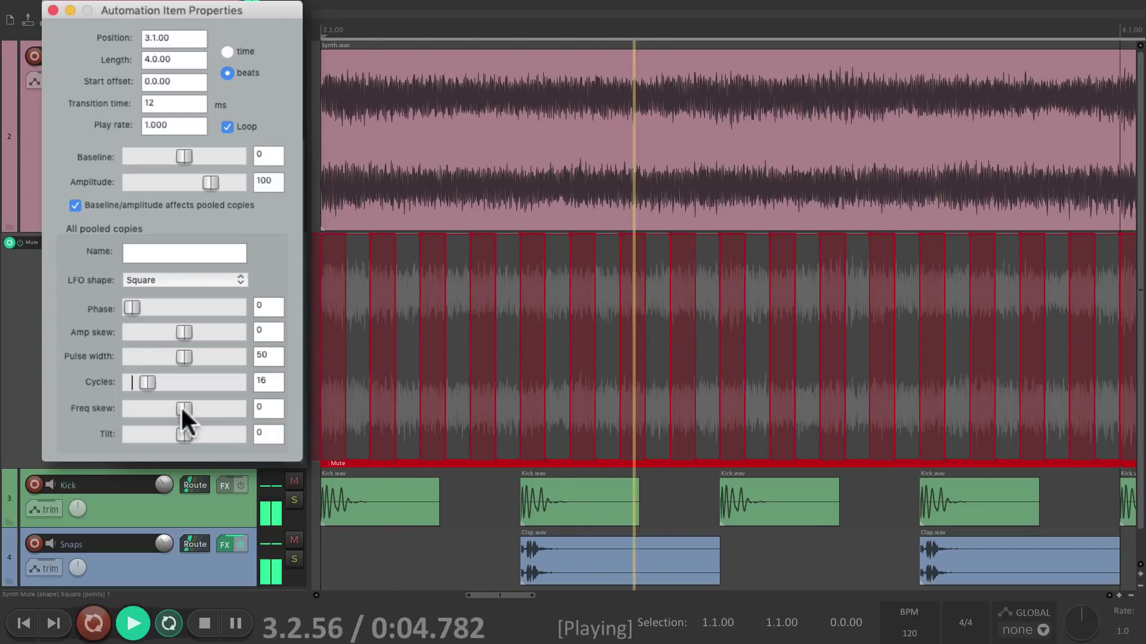
mouse_move(181, 408)
left_mouse_down()
mouse_move(207, 405)
mouse_move(150, 410)
mouse_move(205, 410)
mouse_move(180, 410)
left_mouse_up()
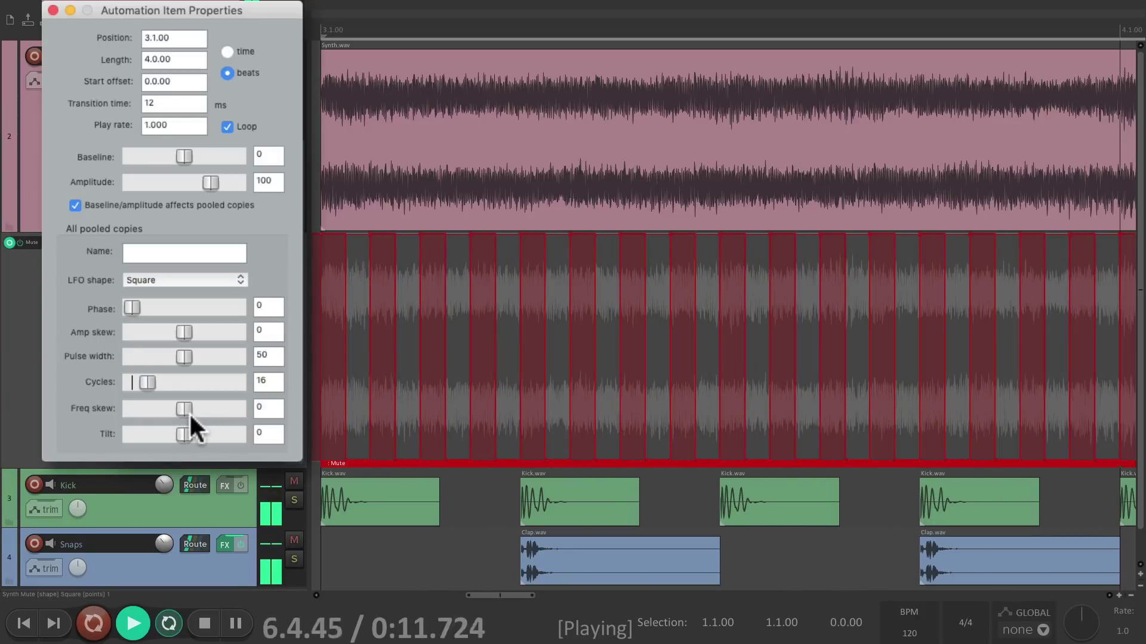
key("space")
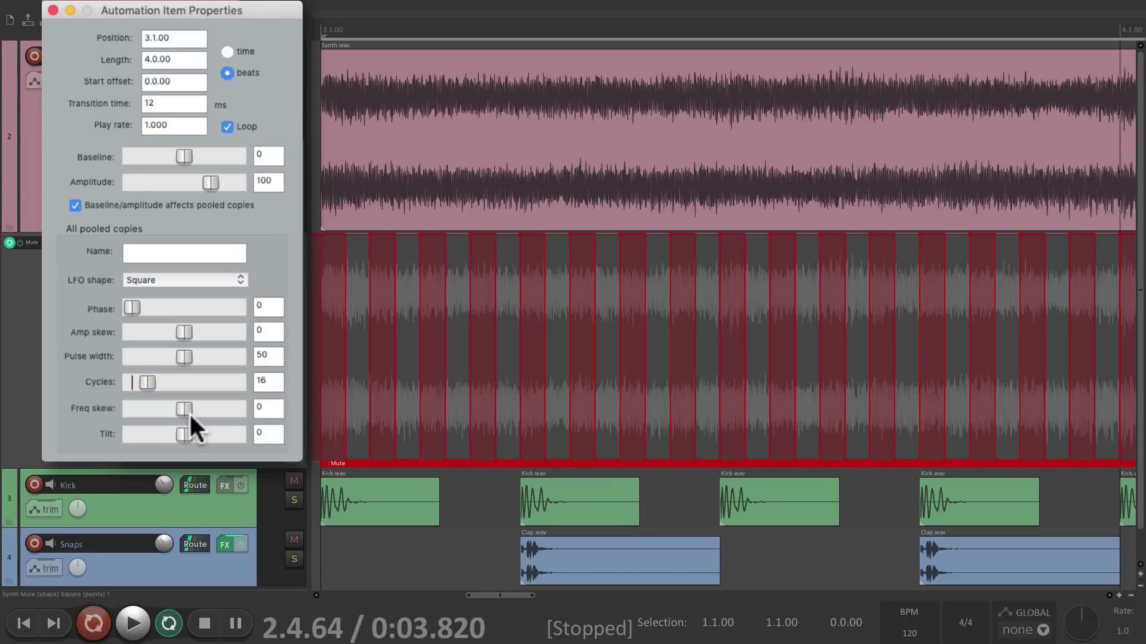
Step: Close Automation Item Properties, drag one early Mute pulse down to remove it, then audition
key("Escape")
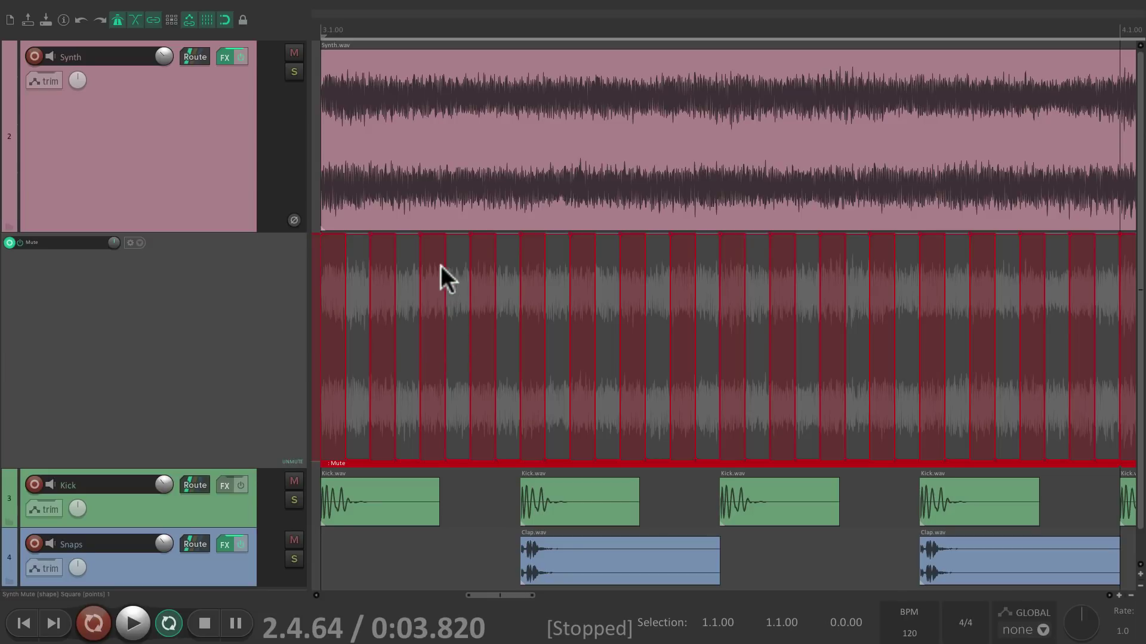
left_click_drag(434, 237, 428, 476)
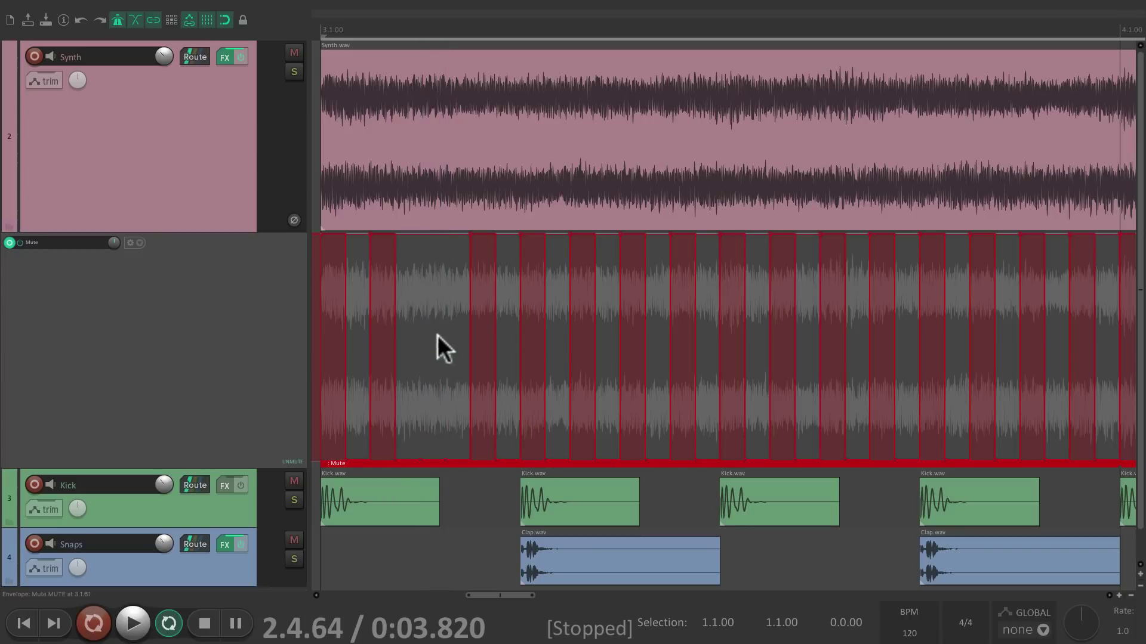
key("space")
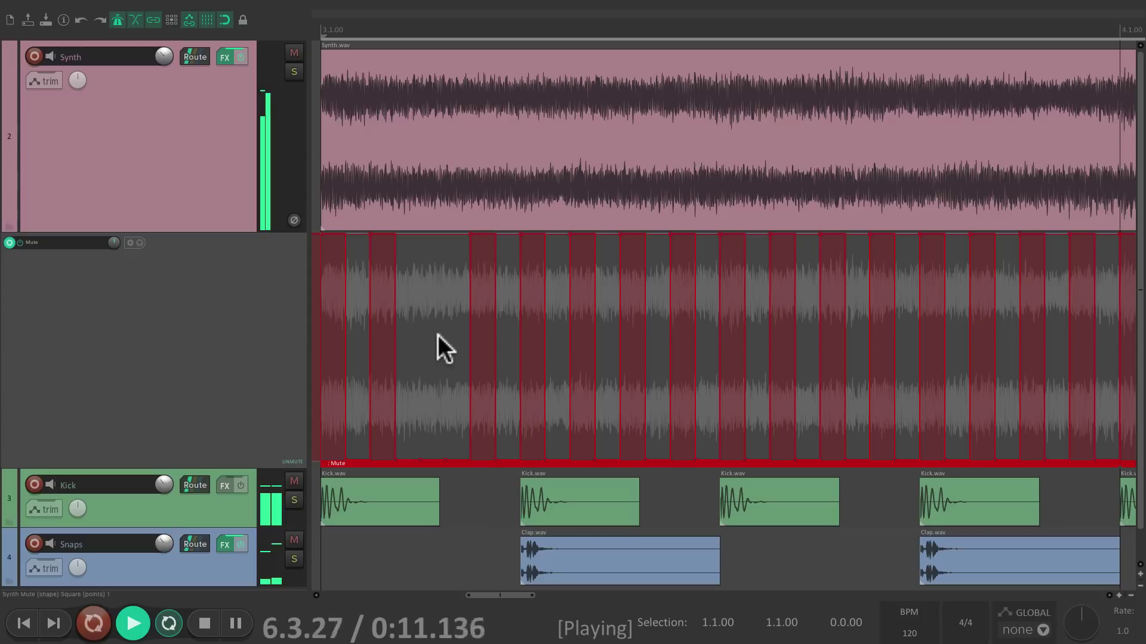
key("space")
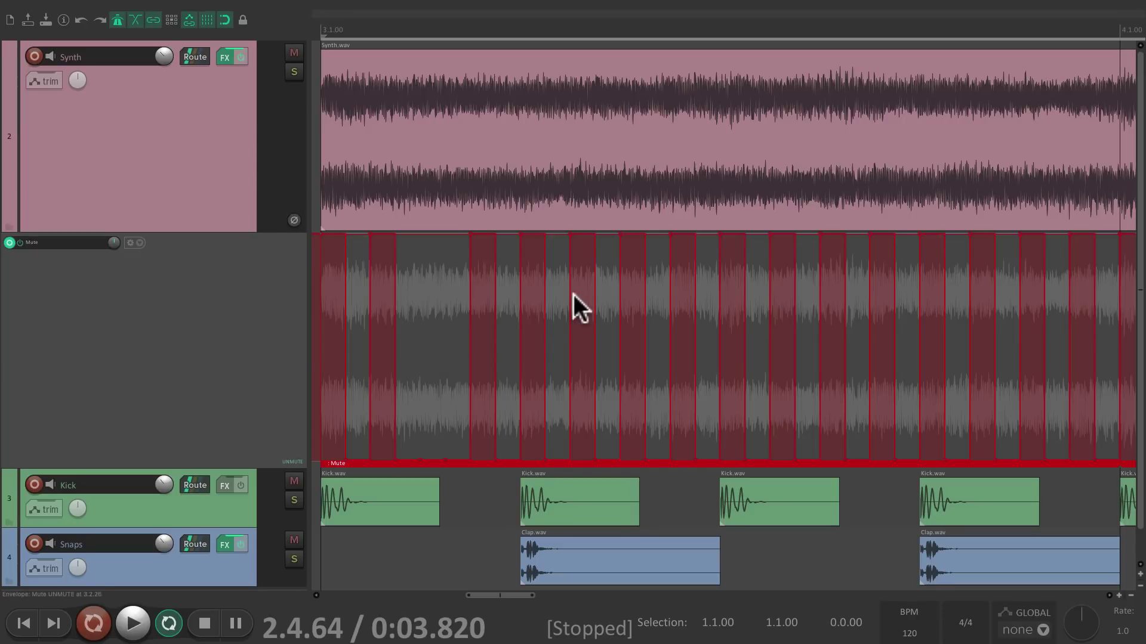
Step: Flatten four gate pulses across the Mute item and start playback to hear the thinned pattern
left_click_drag(583, 269, 583, 437)
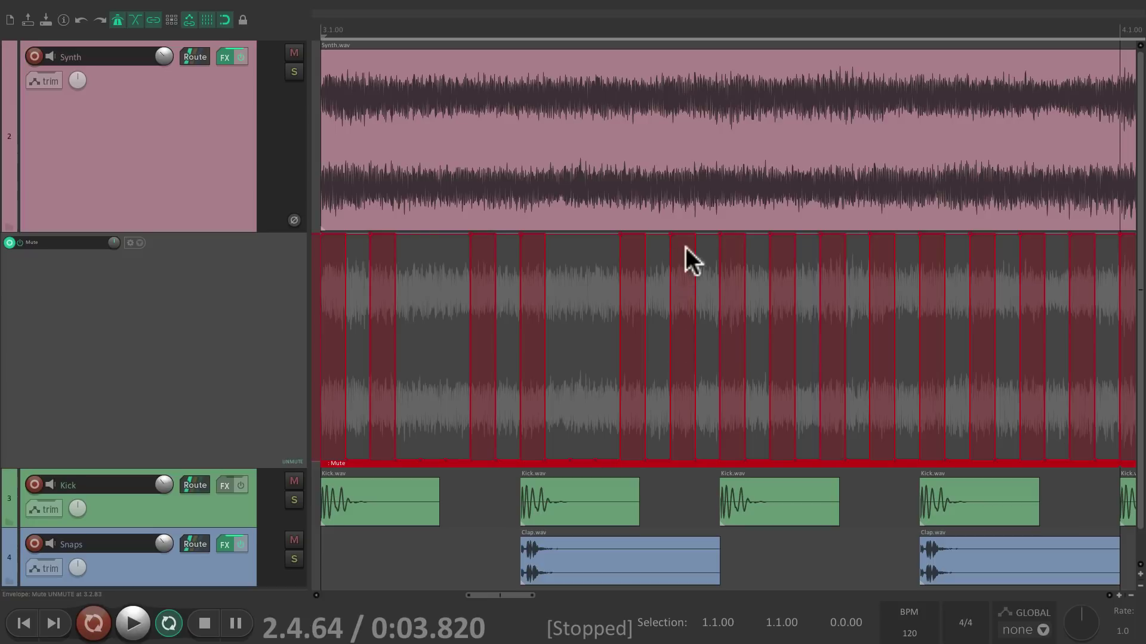
left_click_drag(686, 256, 686, 352)
left_click_drag(781, 289, 782, 371)
left_click_drag(1038, 256, 1022, 381)
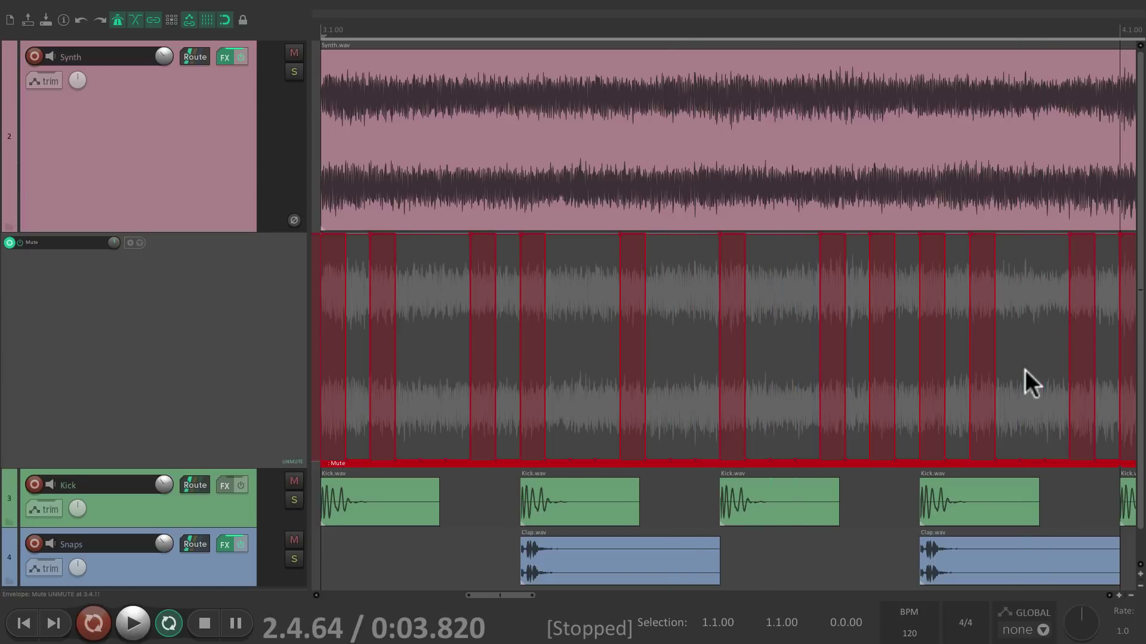
key("space")
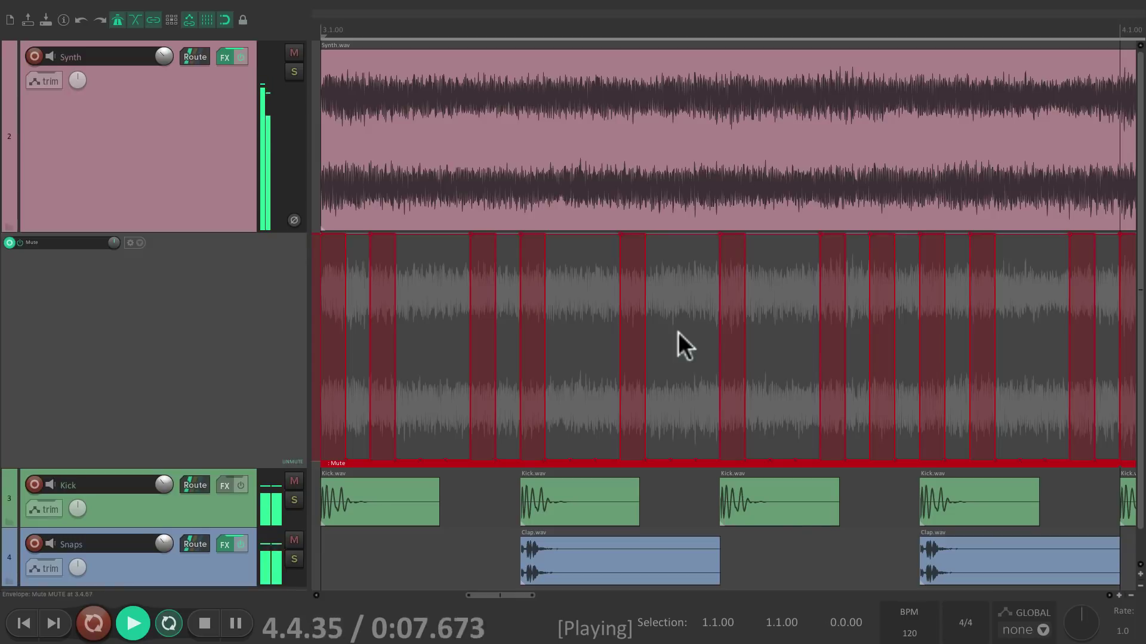
Step: Add and remove gate pulses near the start, middle and end, shifting early pulses one step earlier
left_click_drag(1025, 451, 1048, 269)
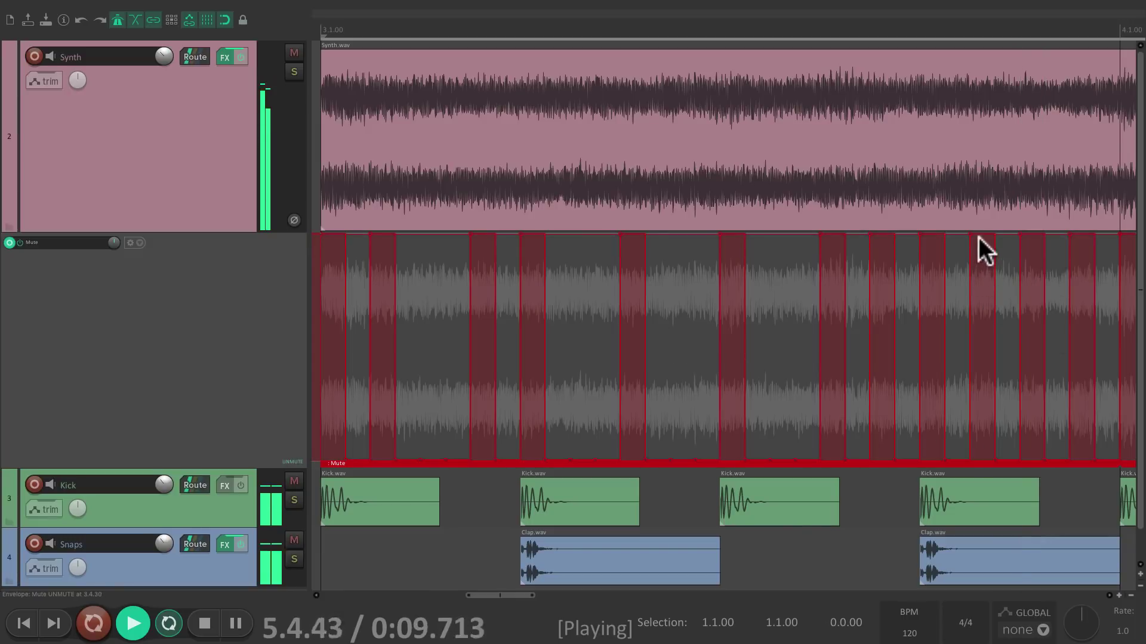
left_click_drag(979, 235, 977, 386)
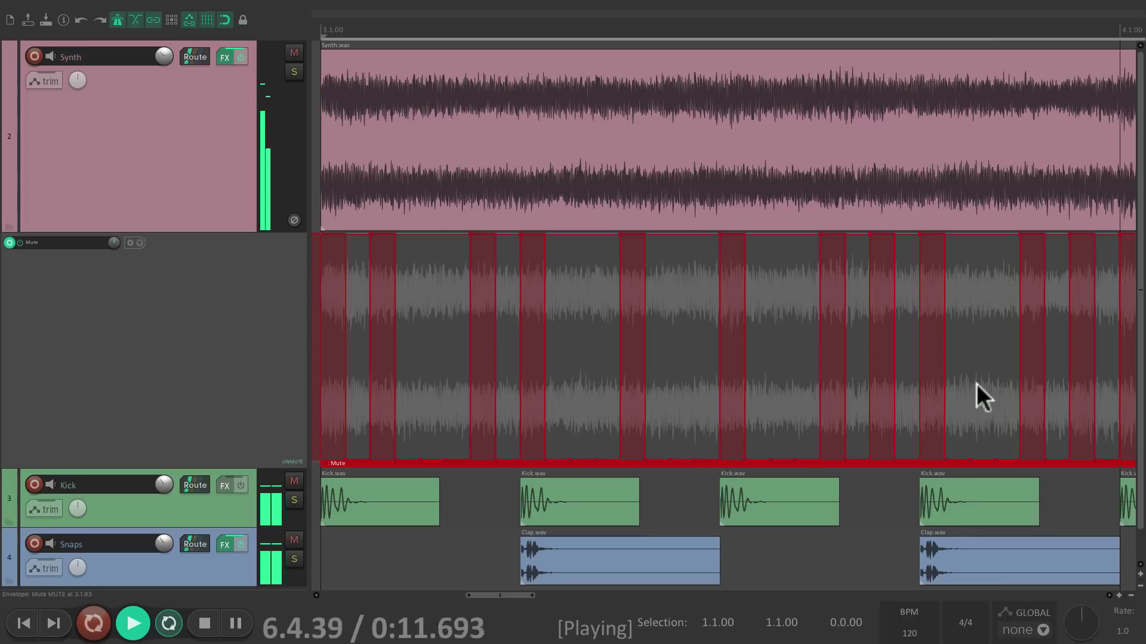
left_click_drag(384, 240, 374, 392)
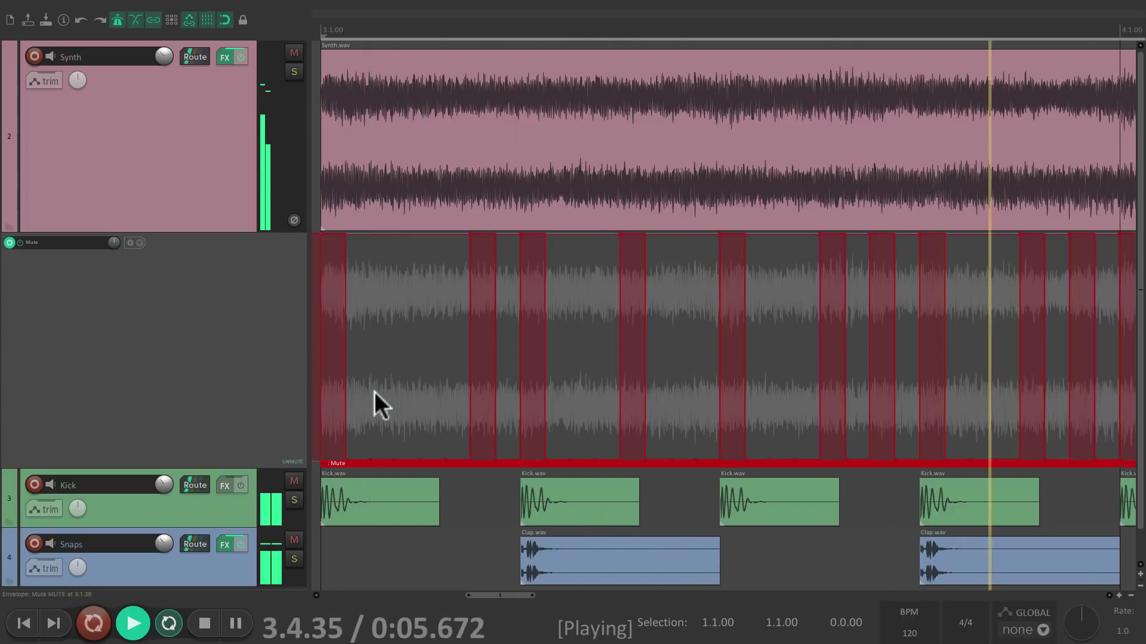
left_click_drag(410, 455, 414, 254)
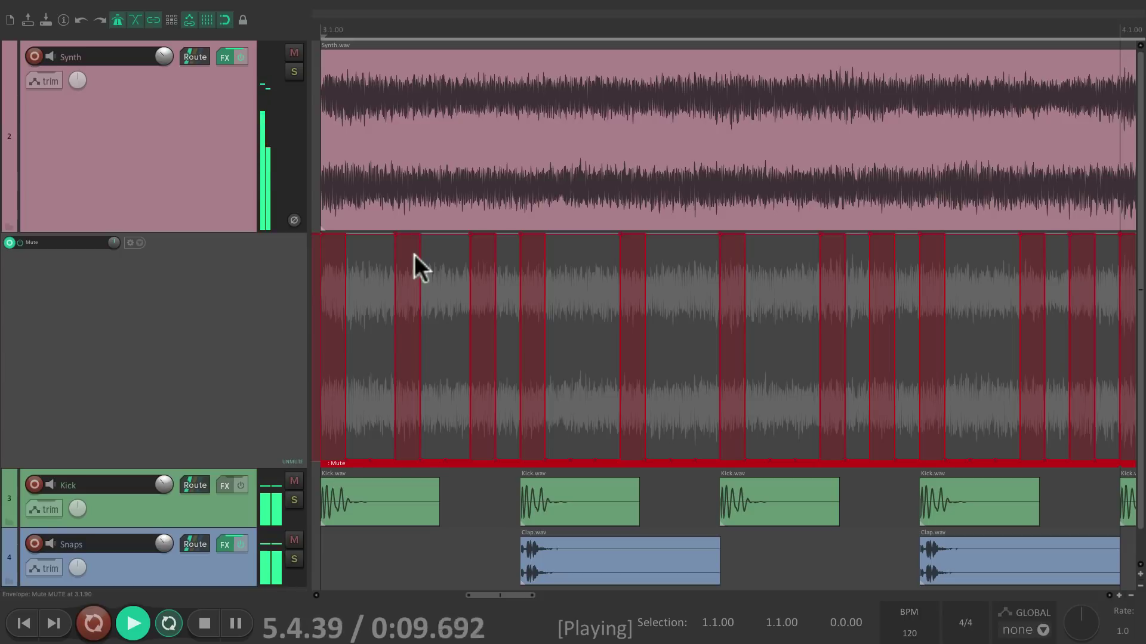
left_click_drag(483, 234, 476, 404)
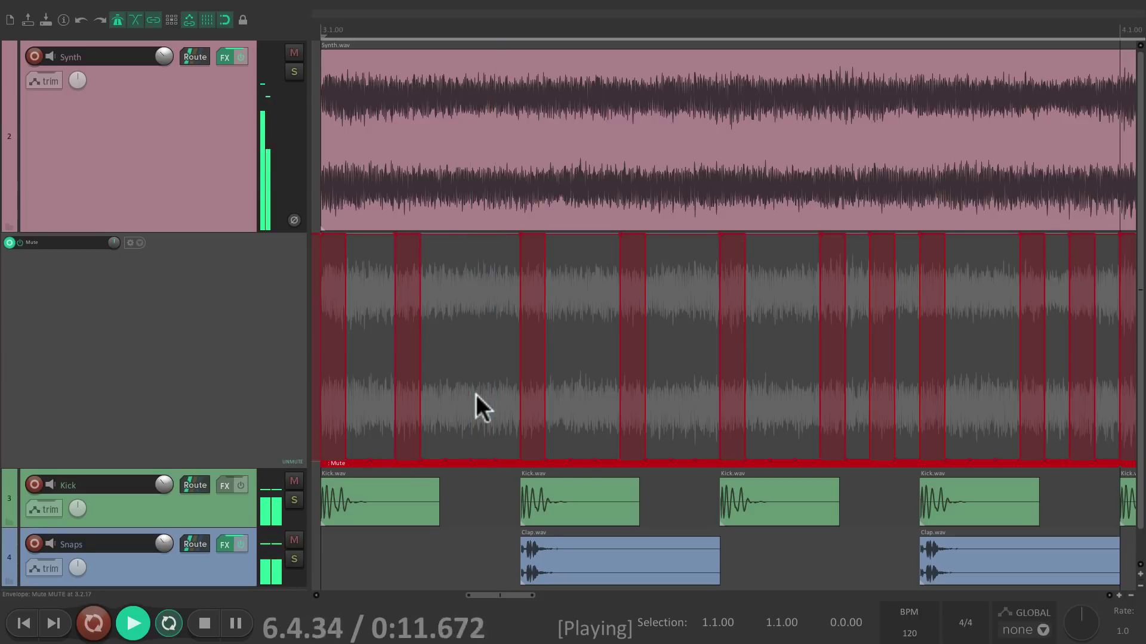
left_click_drag(577, 455, 572, 266)
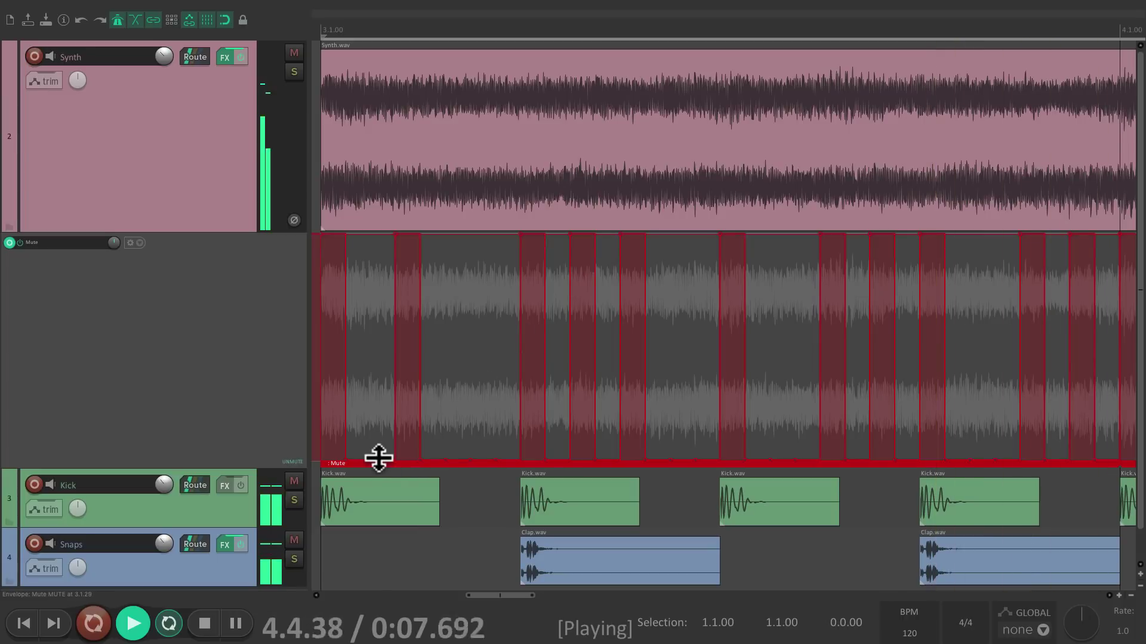
left_click_drag(379, 458, 376, 294)
left_click_drag(410, 233, 402, 387)
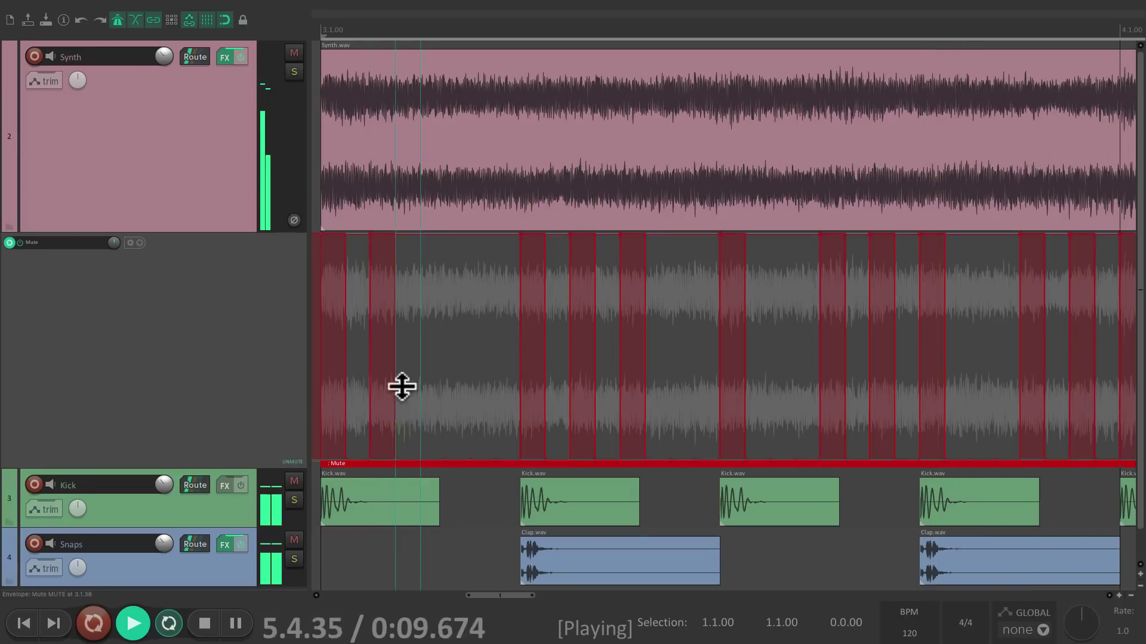
left_click_drag(430, 457, 449, 216)
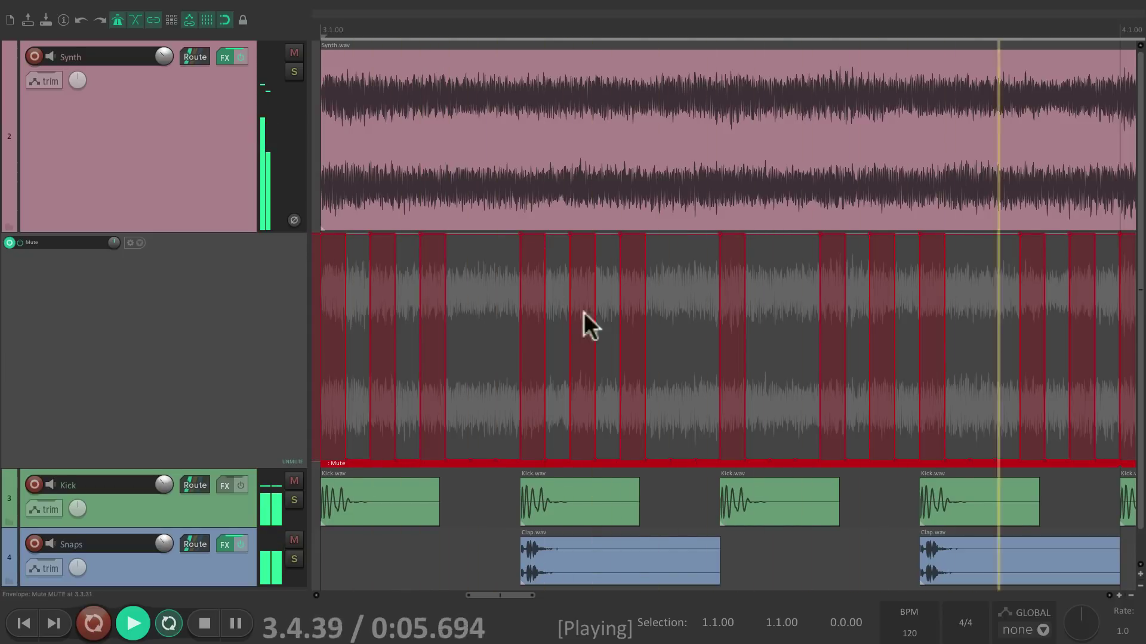
Step: Rework the mute steps in the bar's second half, adding several and removing or moving others
left_click_drag(782, 463, 831, 430)
left_click_drag(877, 236, 870, 449)
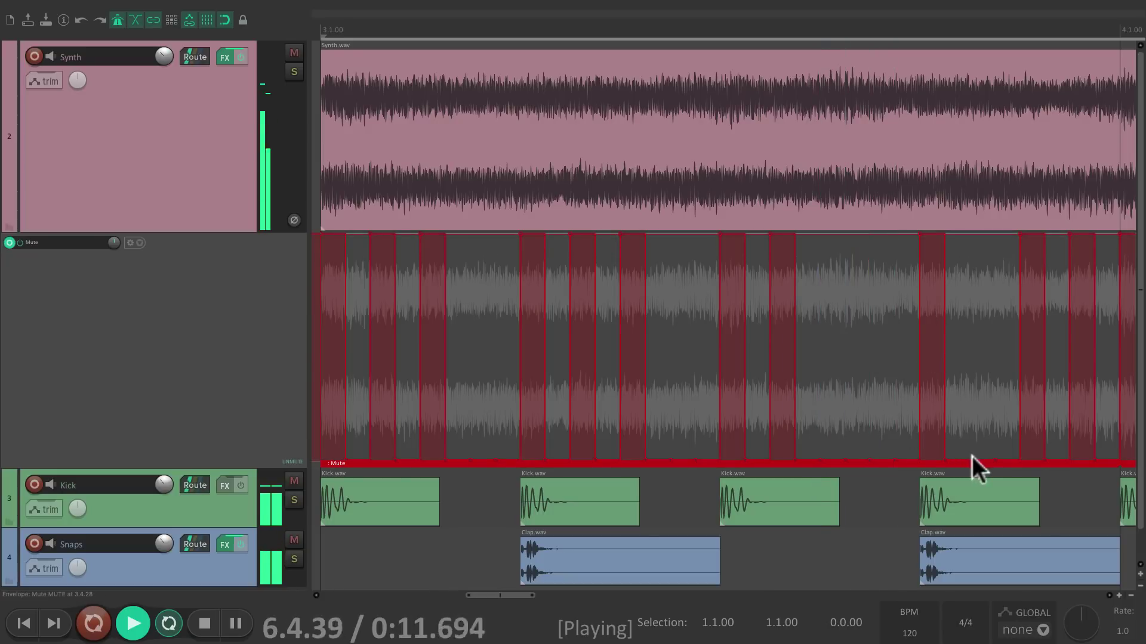
left_click_drag(972, 465, 977, 313)
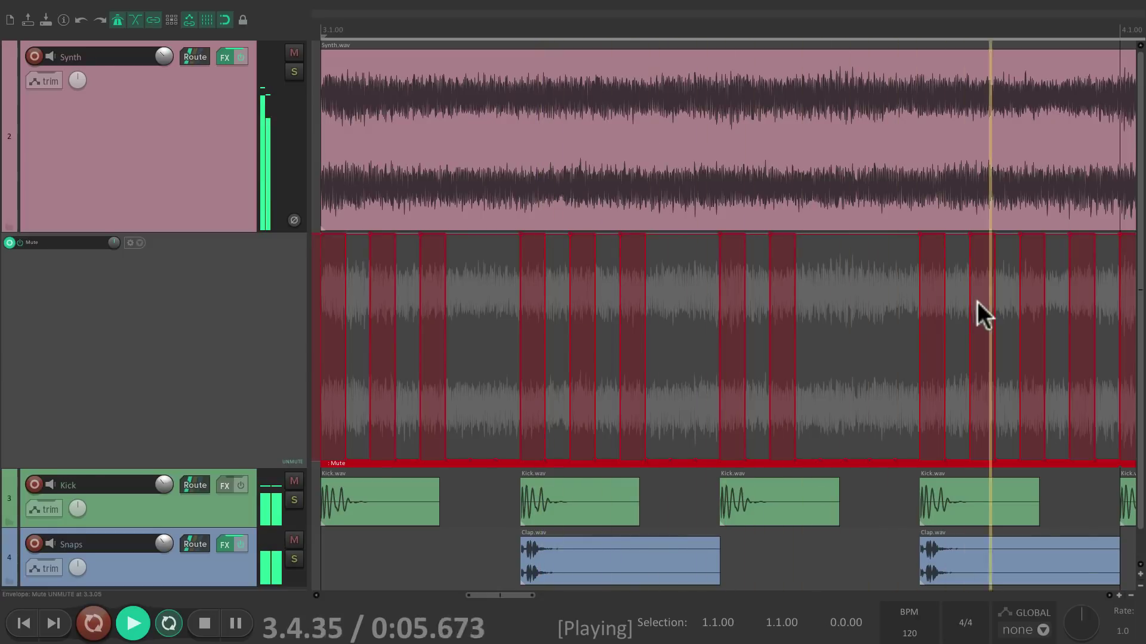
left_click_drag(830, 458, 836, 269)
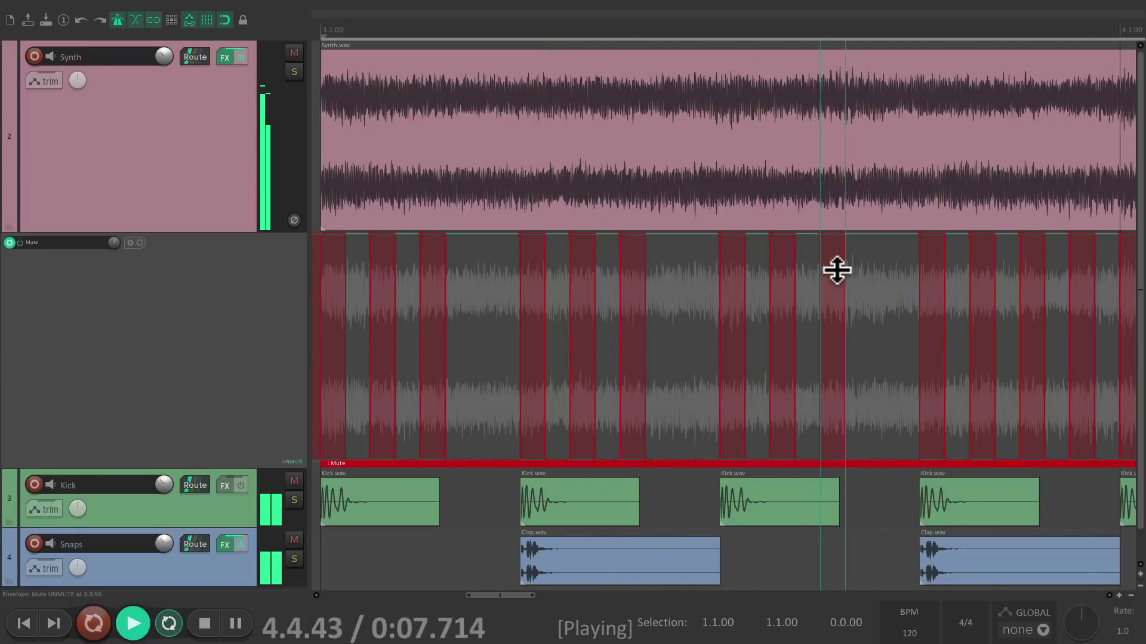
left_click_drag(780, 234, 773, 418)
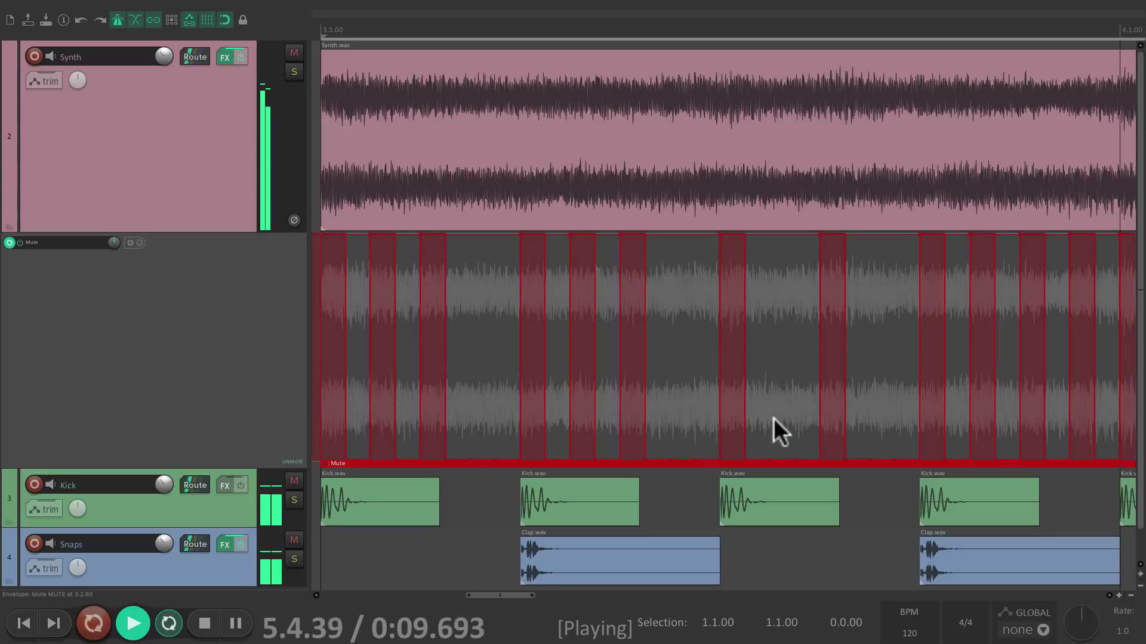
left_click_drag(679, 458, 729, 316)
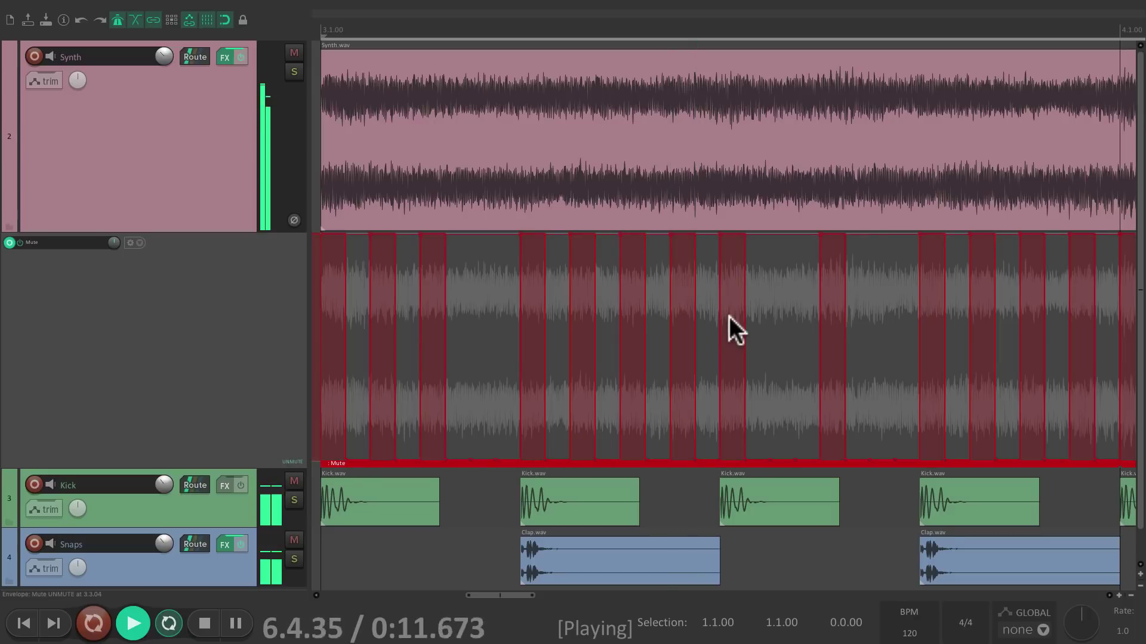
Step: Fill the gap between the first muted steps and extend that block further, auditioning after each edit
key("space")
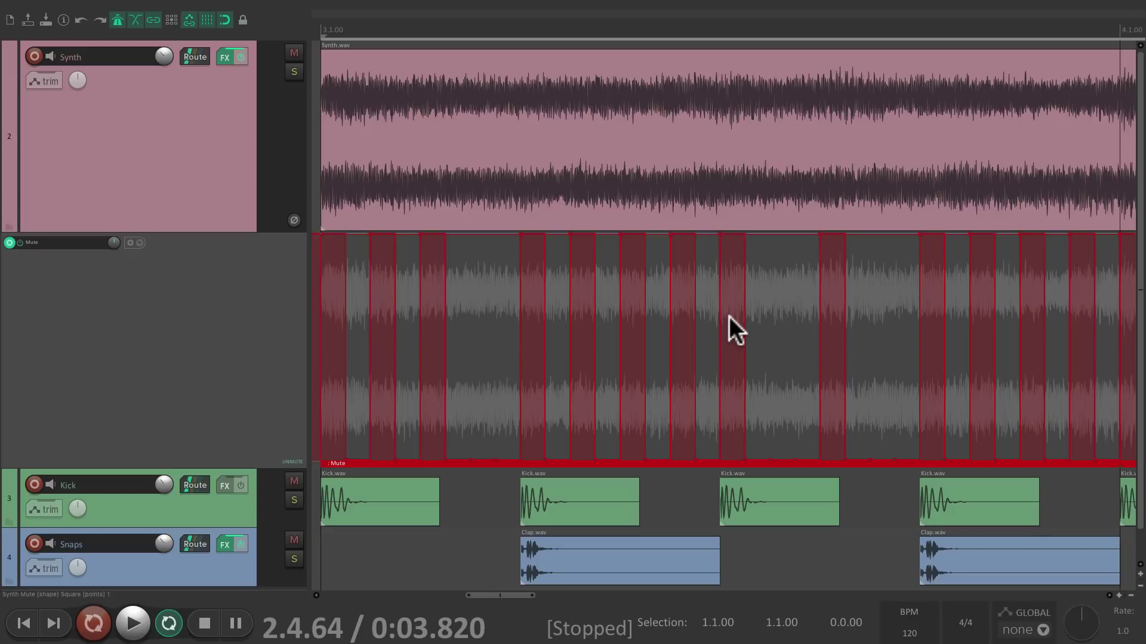
left_click_drag(361, 458, 373, 389)
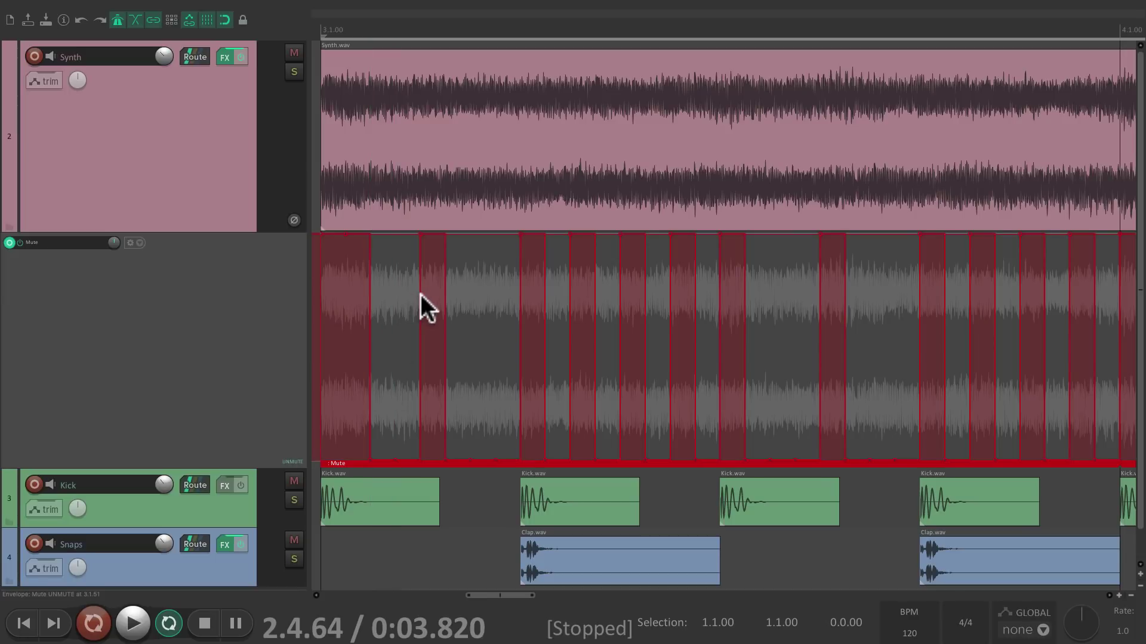
left_click_drag(403, 458, 411, 310)
key("space")
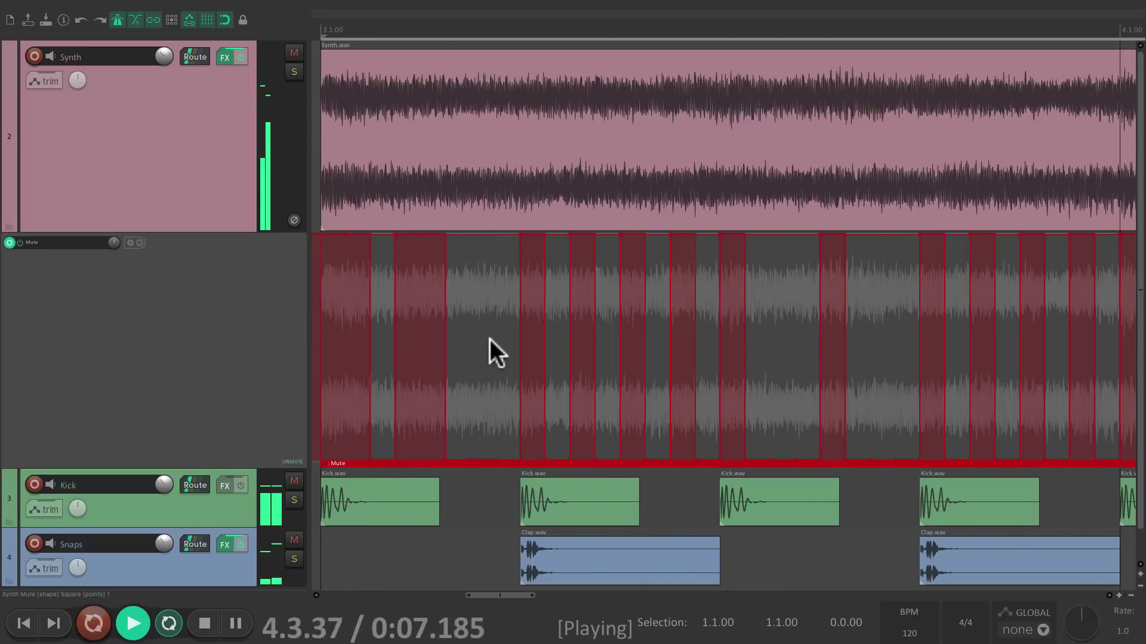
key("space")
left_click_drag(455, 457, 418, 346)
key("space")
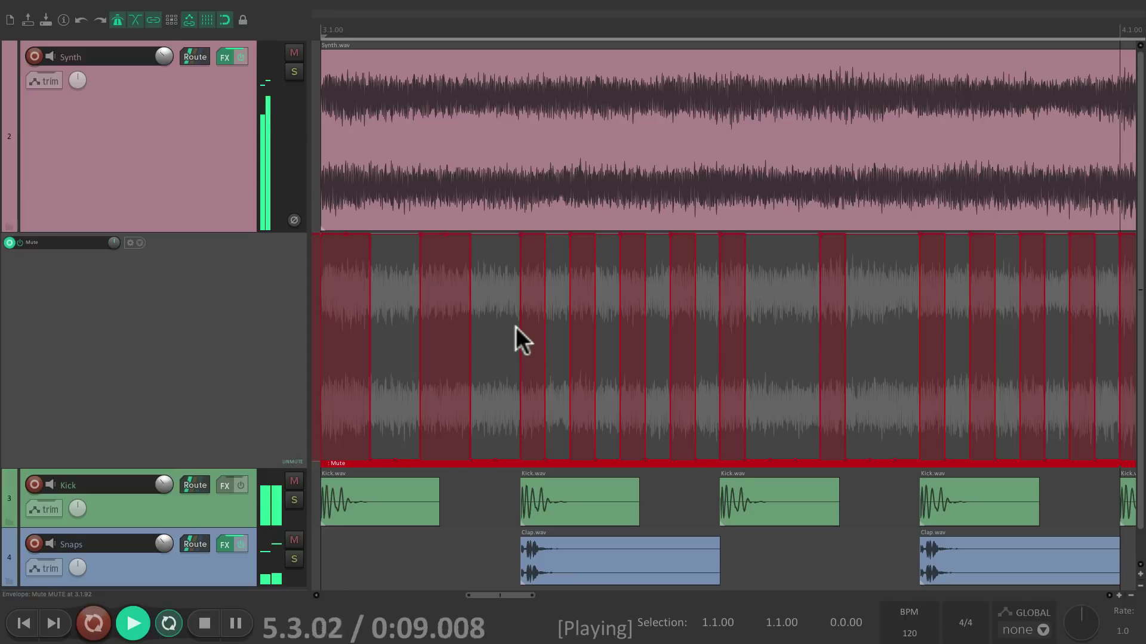
key("space")
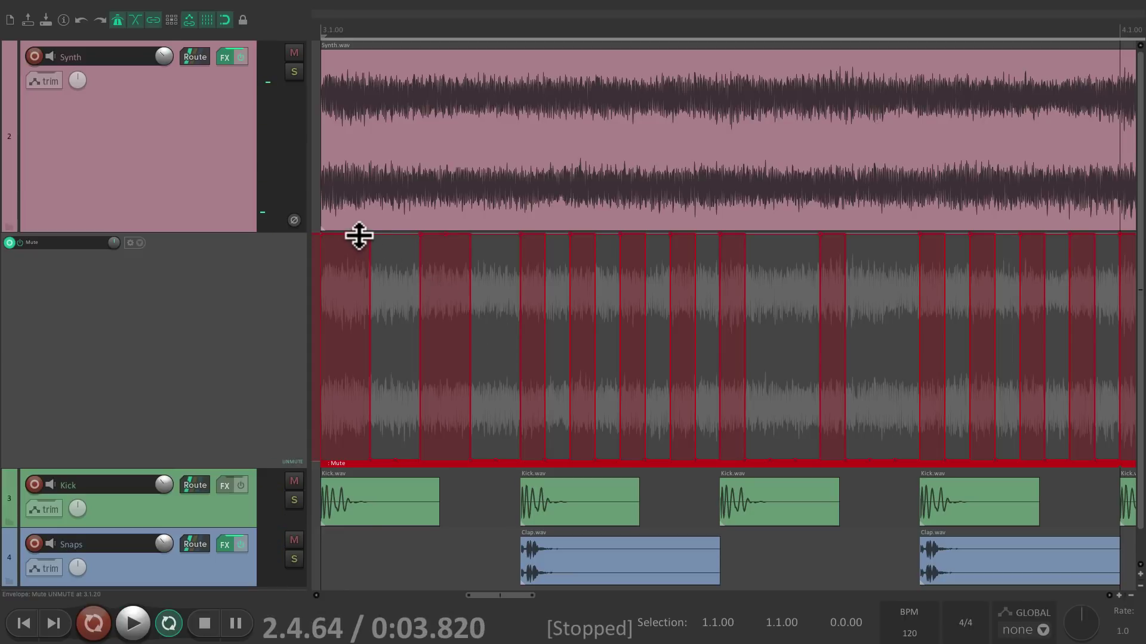
Step: Shift the first muted block's end earlier, undo the next step move, and widen a muted step near the bar's end
left_click_drag(358, 236, 355, 366)
left_click_drag(404, 457, 410, 313)
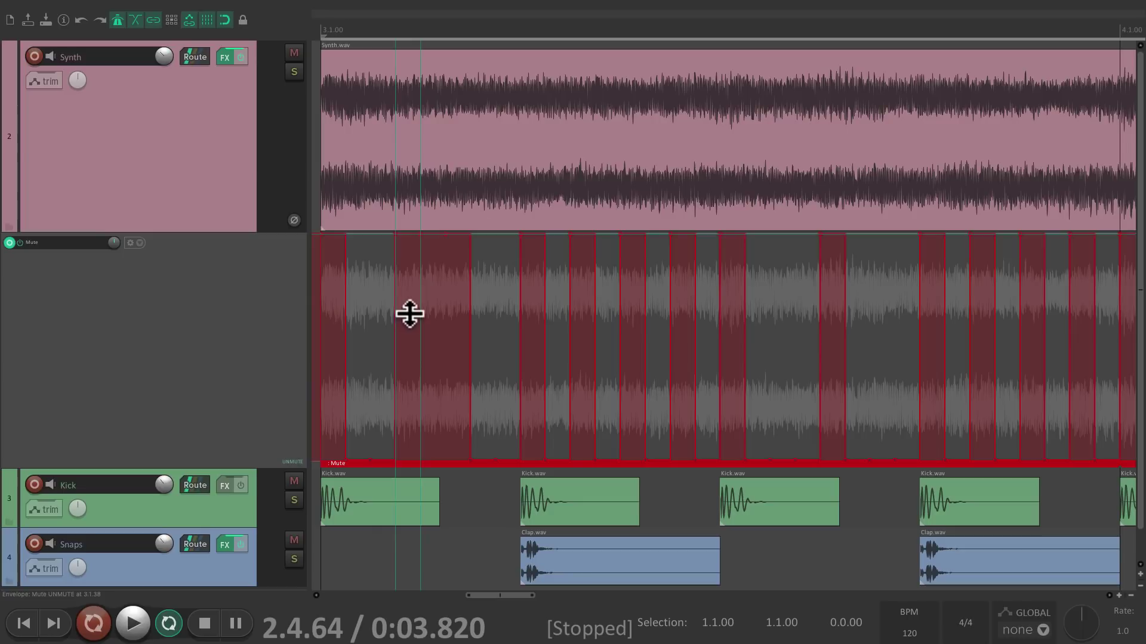
key("ctrl+z")
key("space")
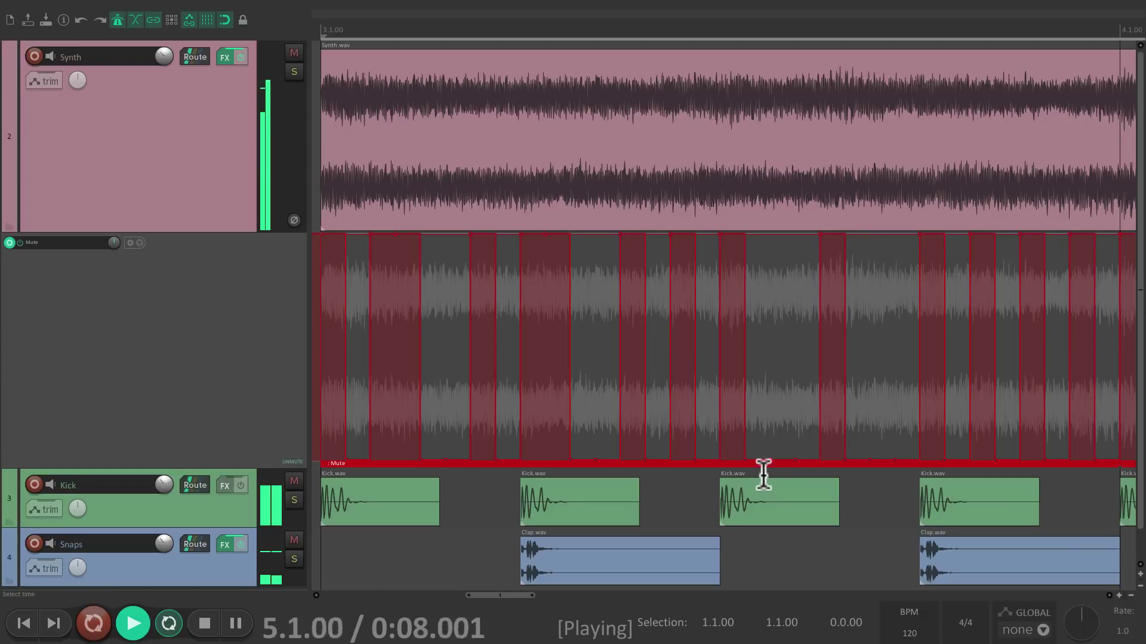
left_click_drag(758, 459, 797, 260)
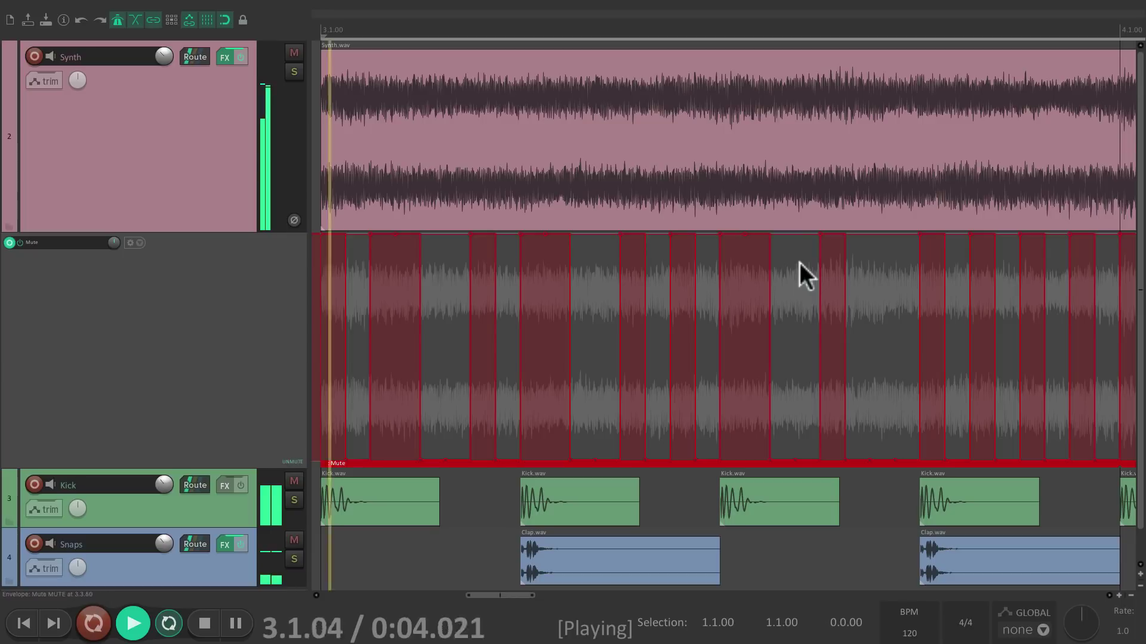
key("space")
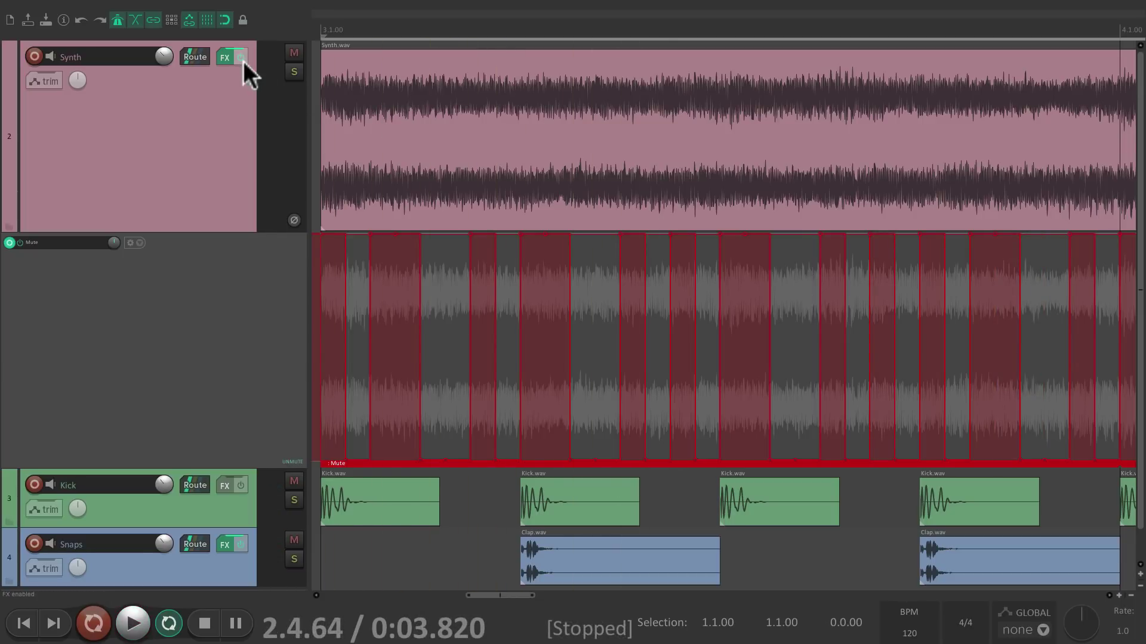
key("space")
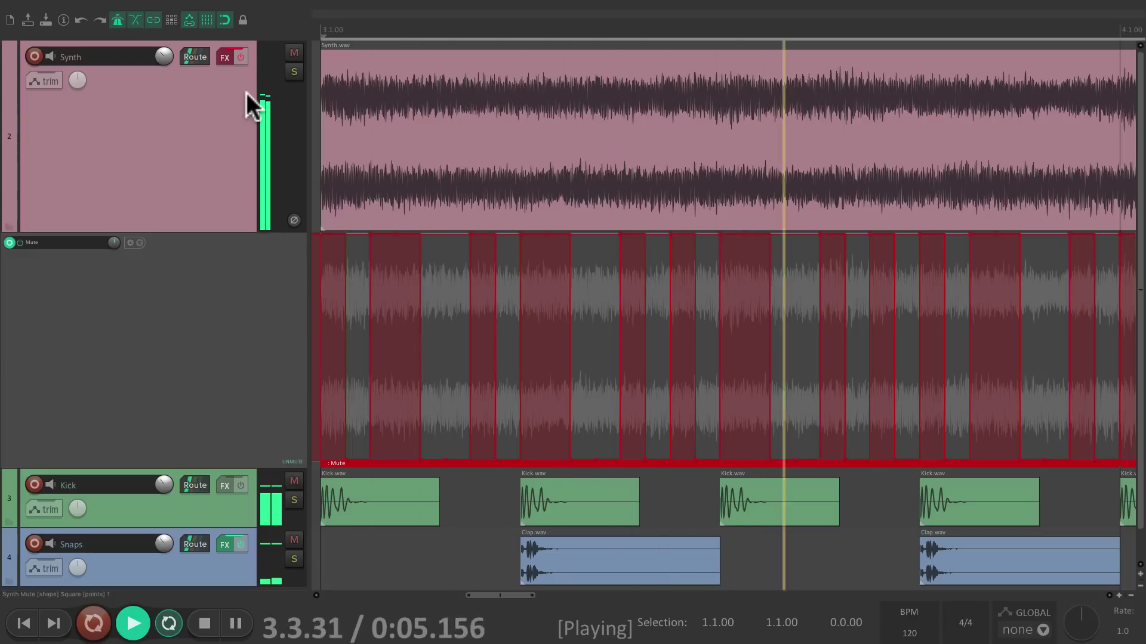
key("space")
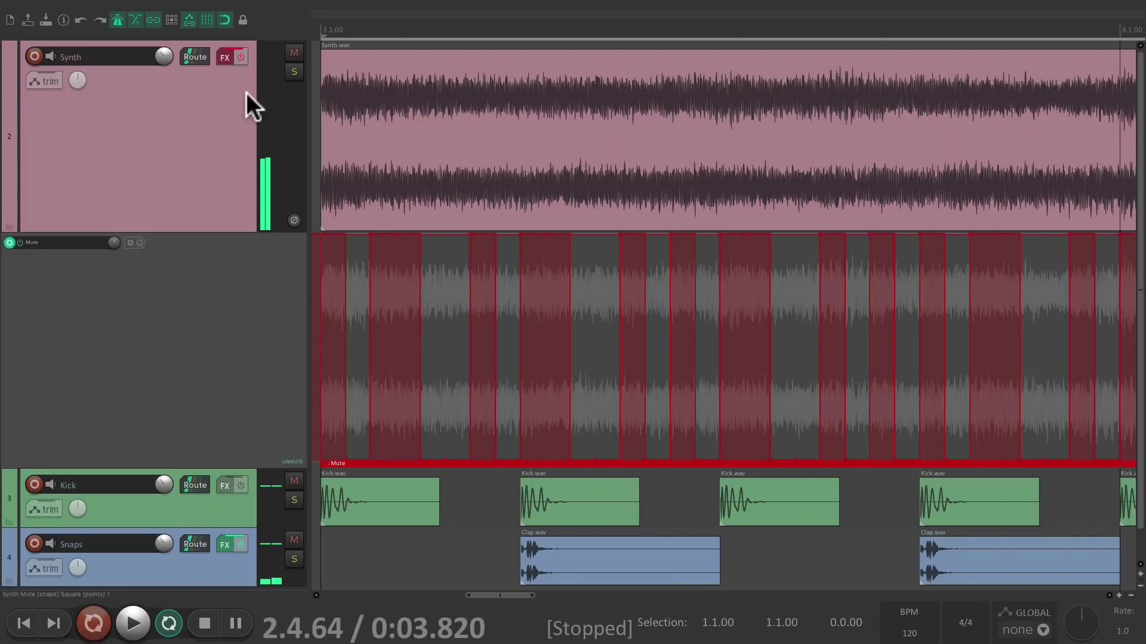
left_click(21, 242)
key("space")
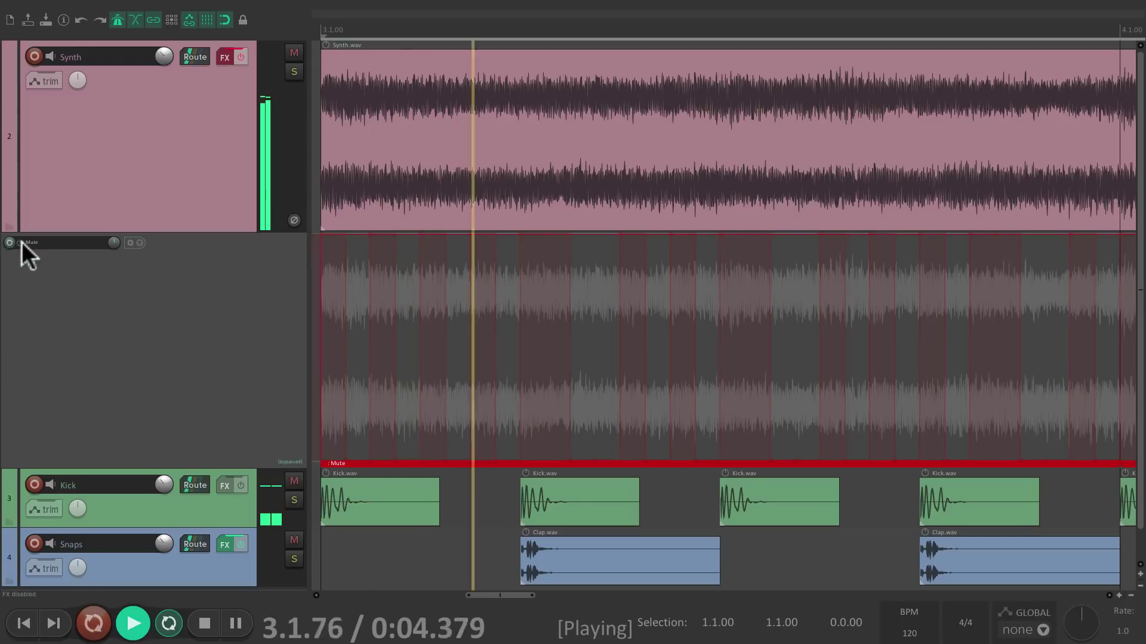
left_click(240, 56)
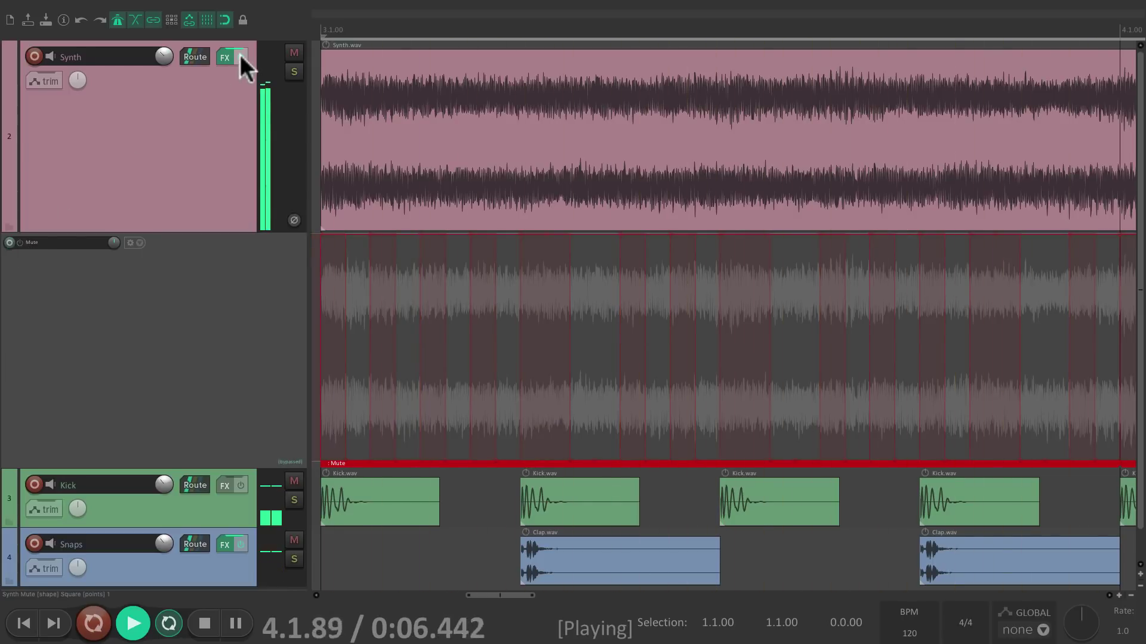
left_click(21, 241)
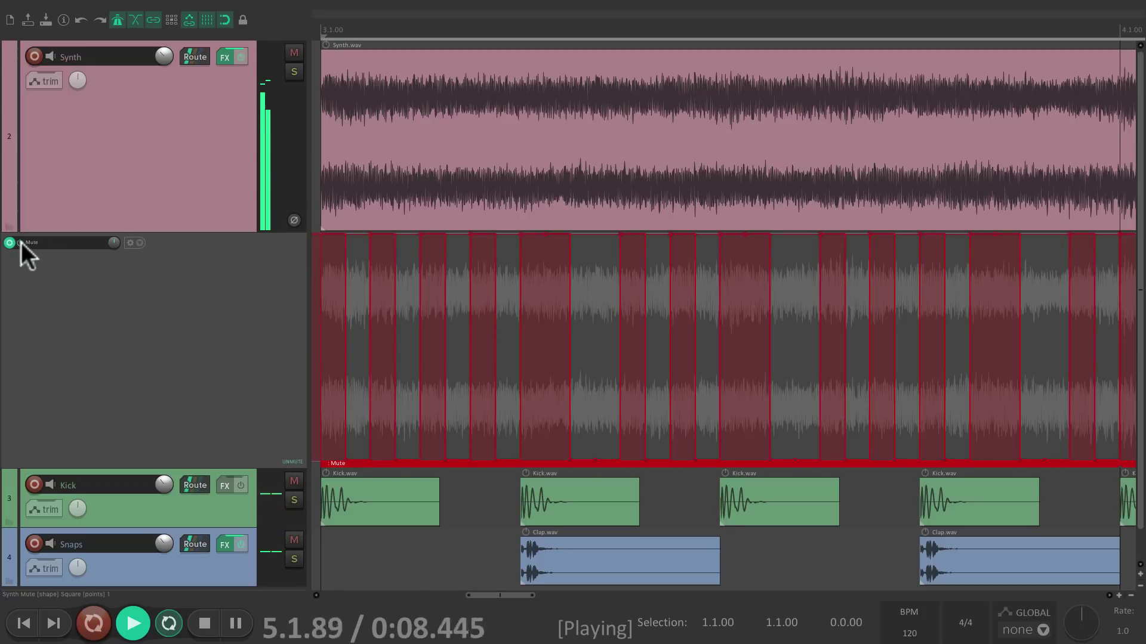
left_click(20, 242)
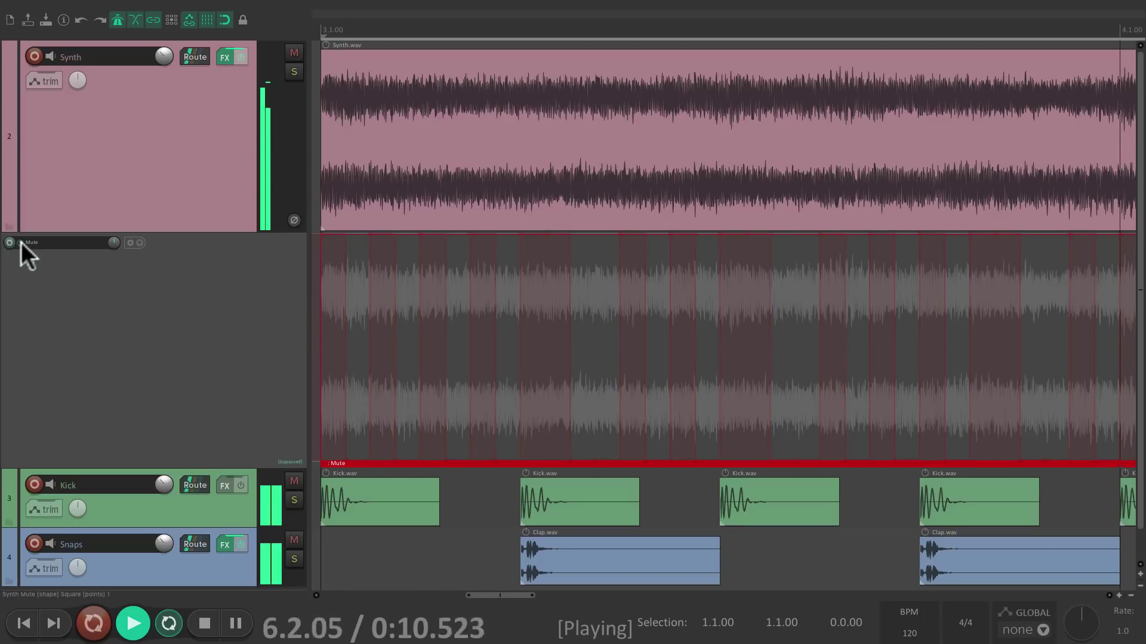
left_click(20, 241)
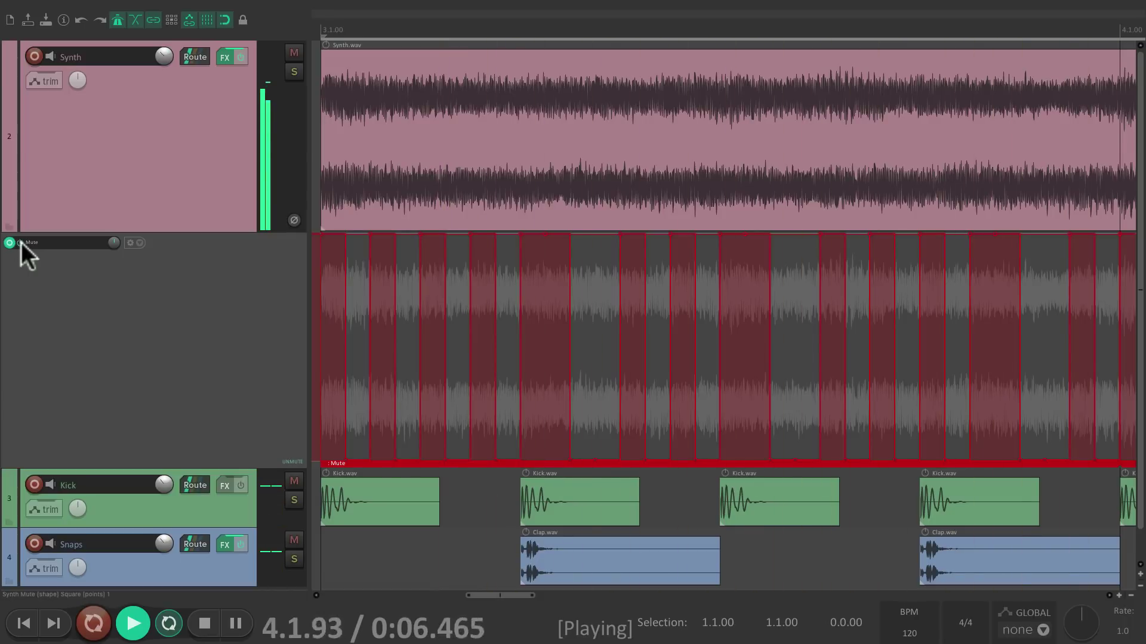
left_click(21, 242)
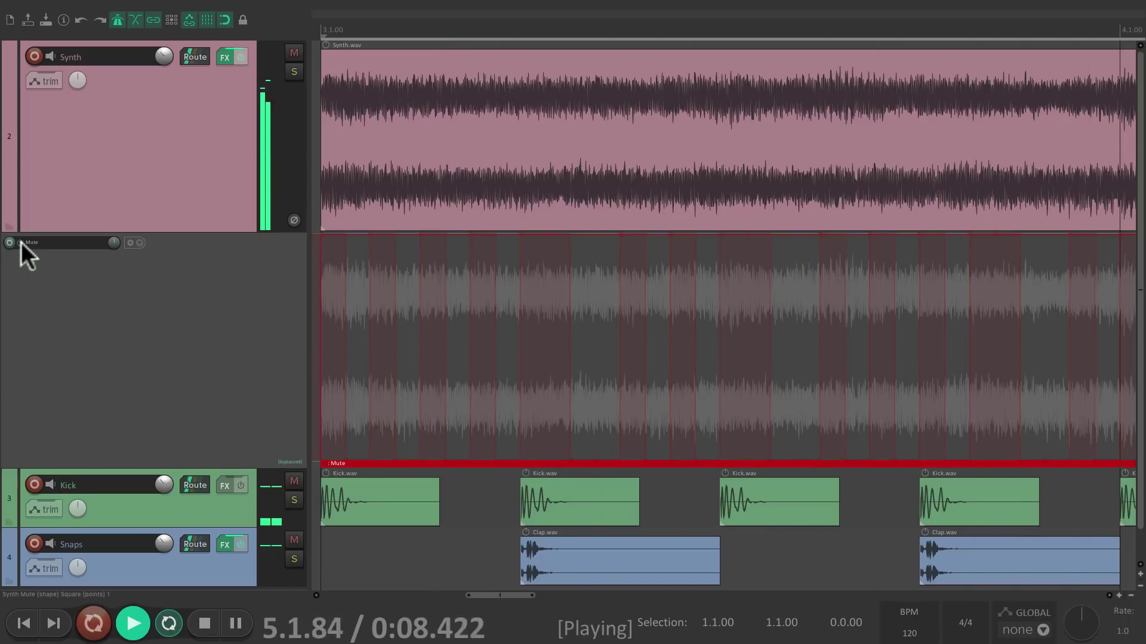
left_click(20, 242)
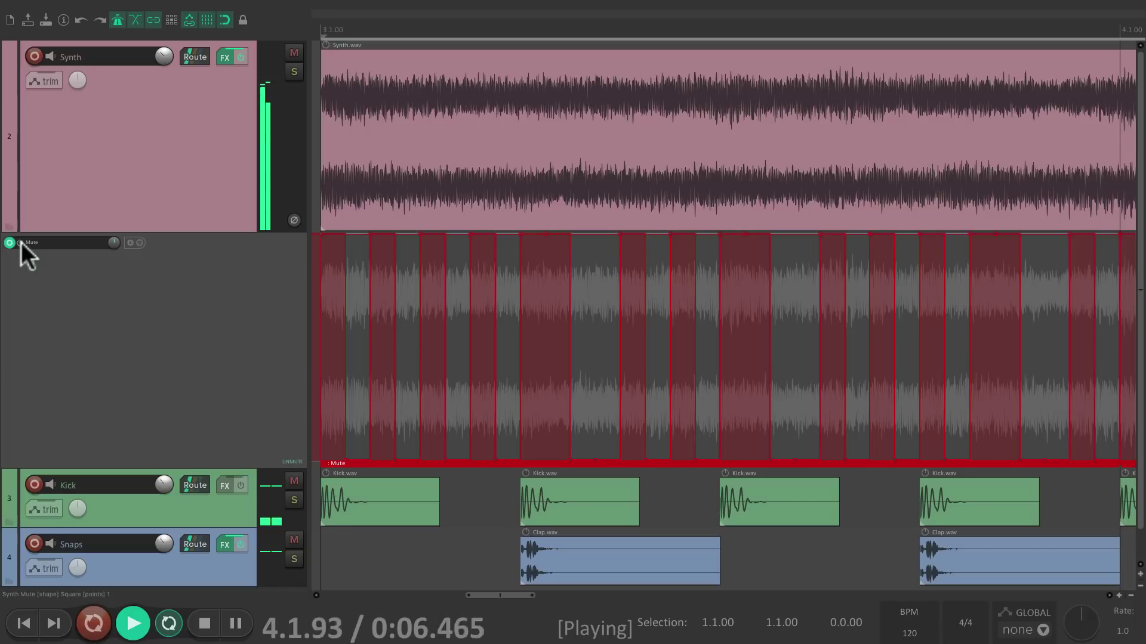
key("space")
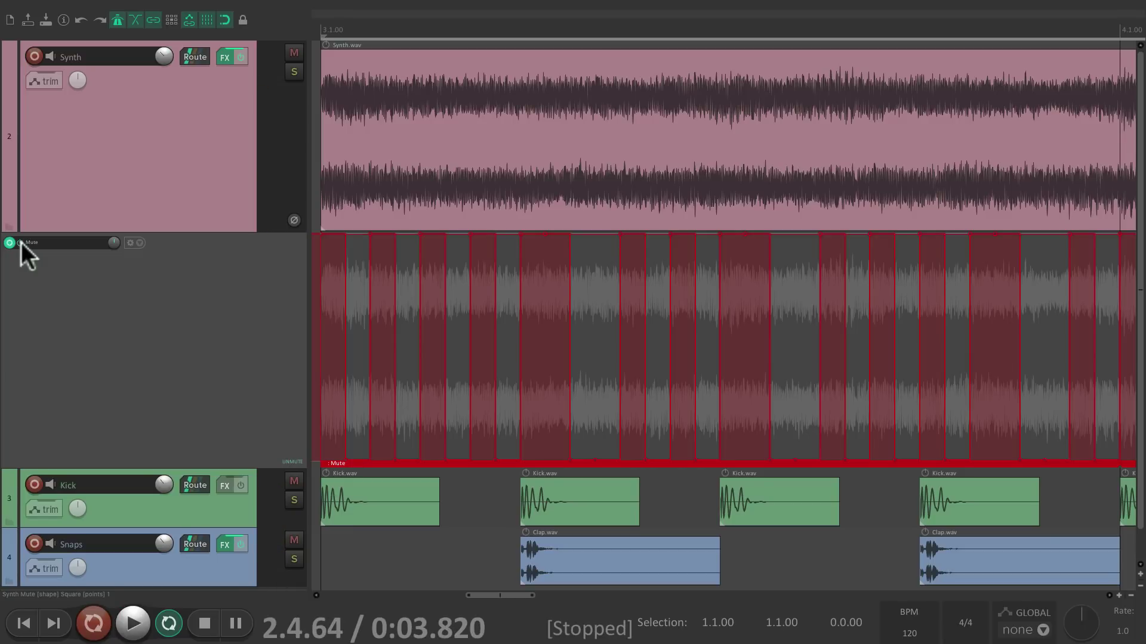